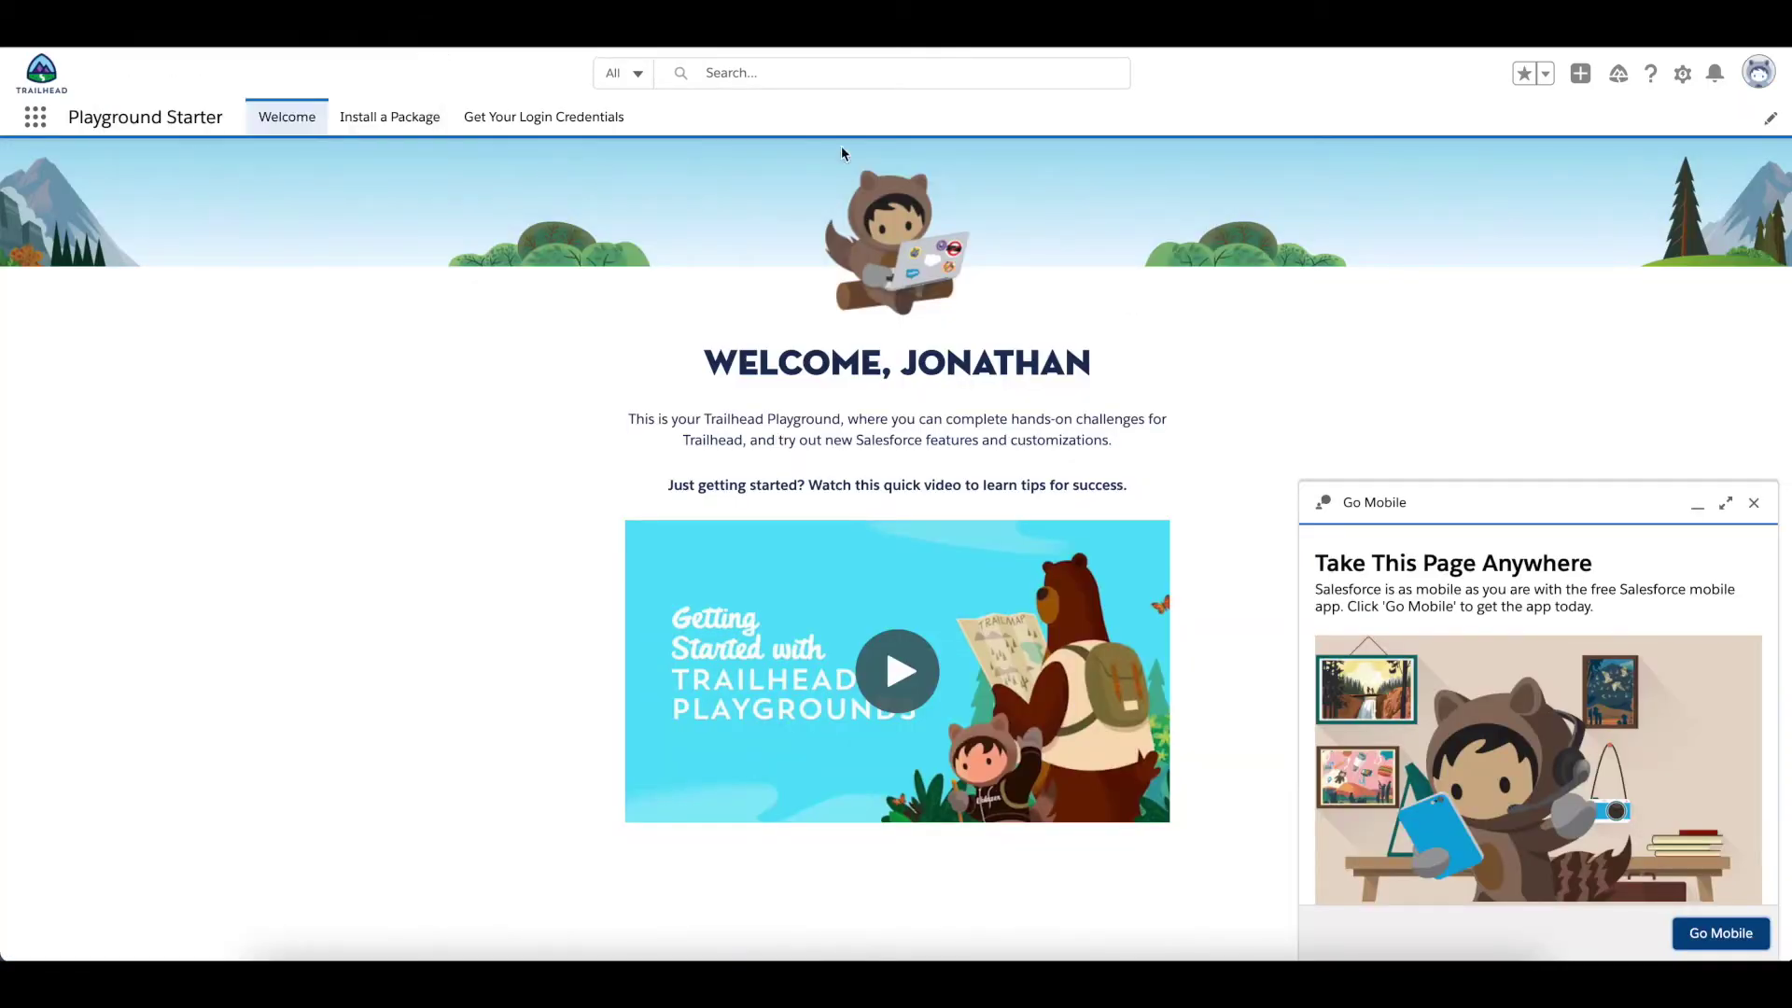
# Step: Dismiss the Go Mobile panel and learning prompt, then go to Setup from the gear menu
pyautogui.click(1762, 506)
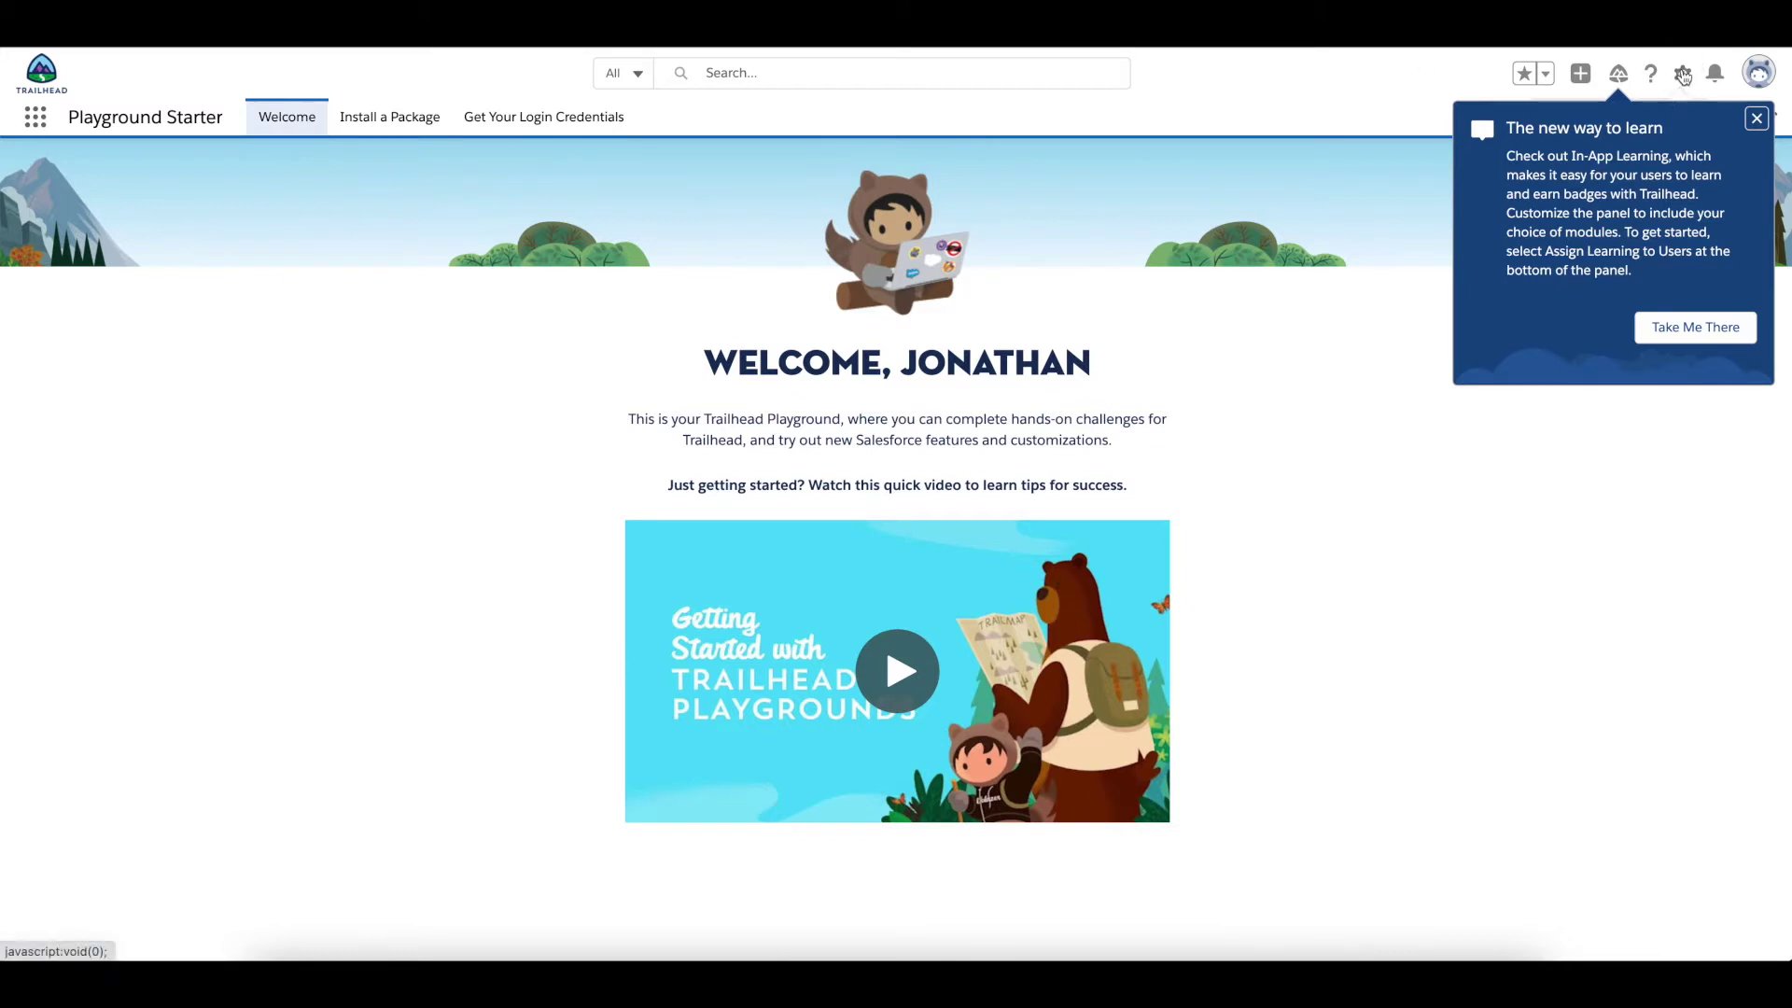
pyautogui.click(1757, 118)
pyautogui.click(1680, 82)
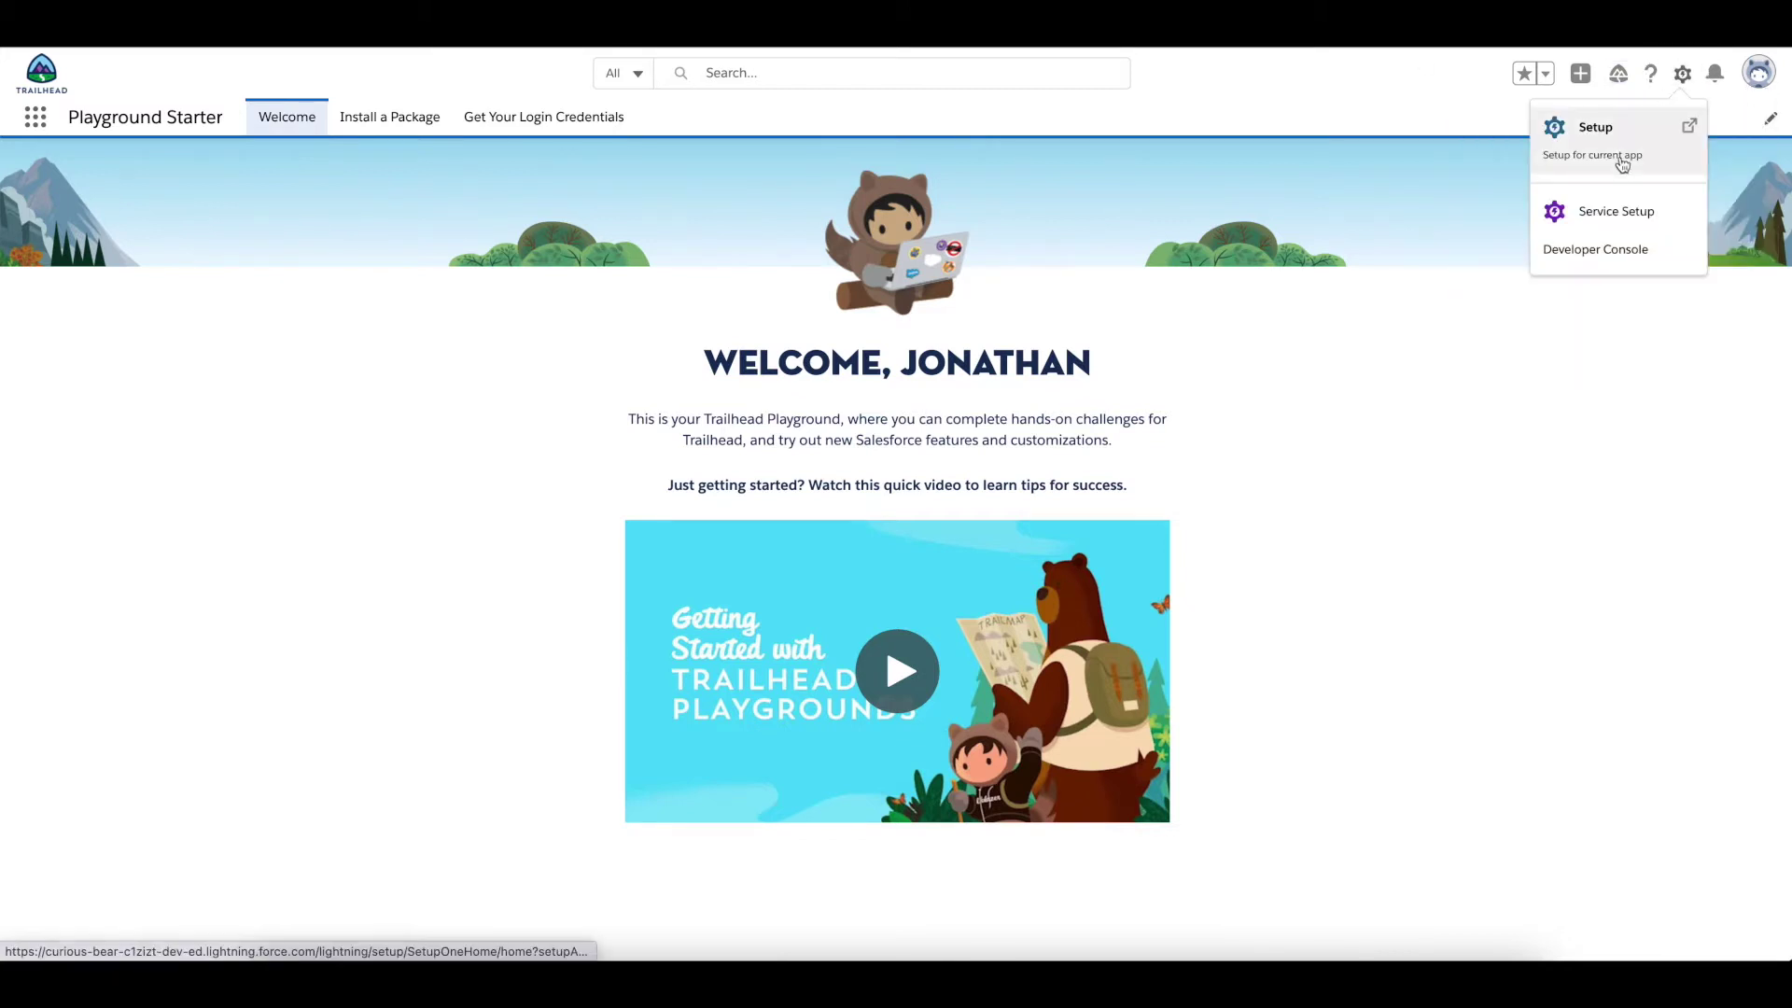
pyautogui.click(1621, 152)
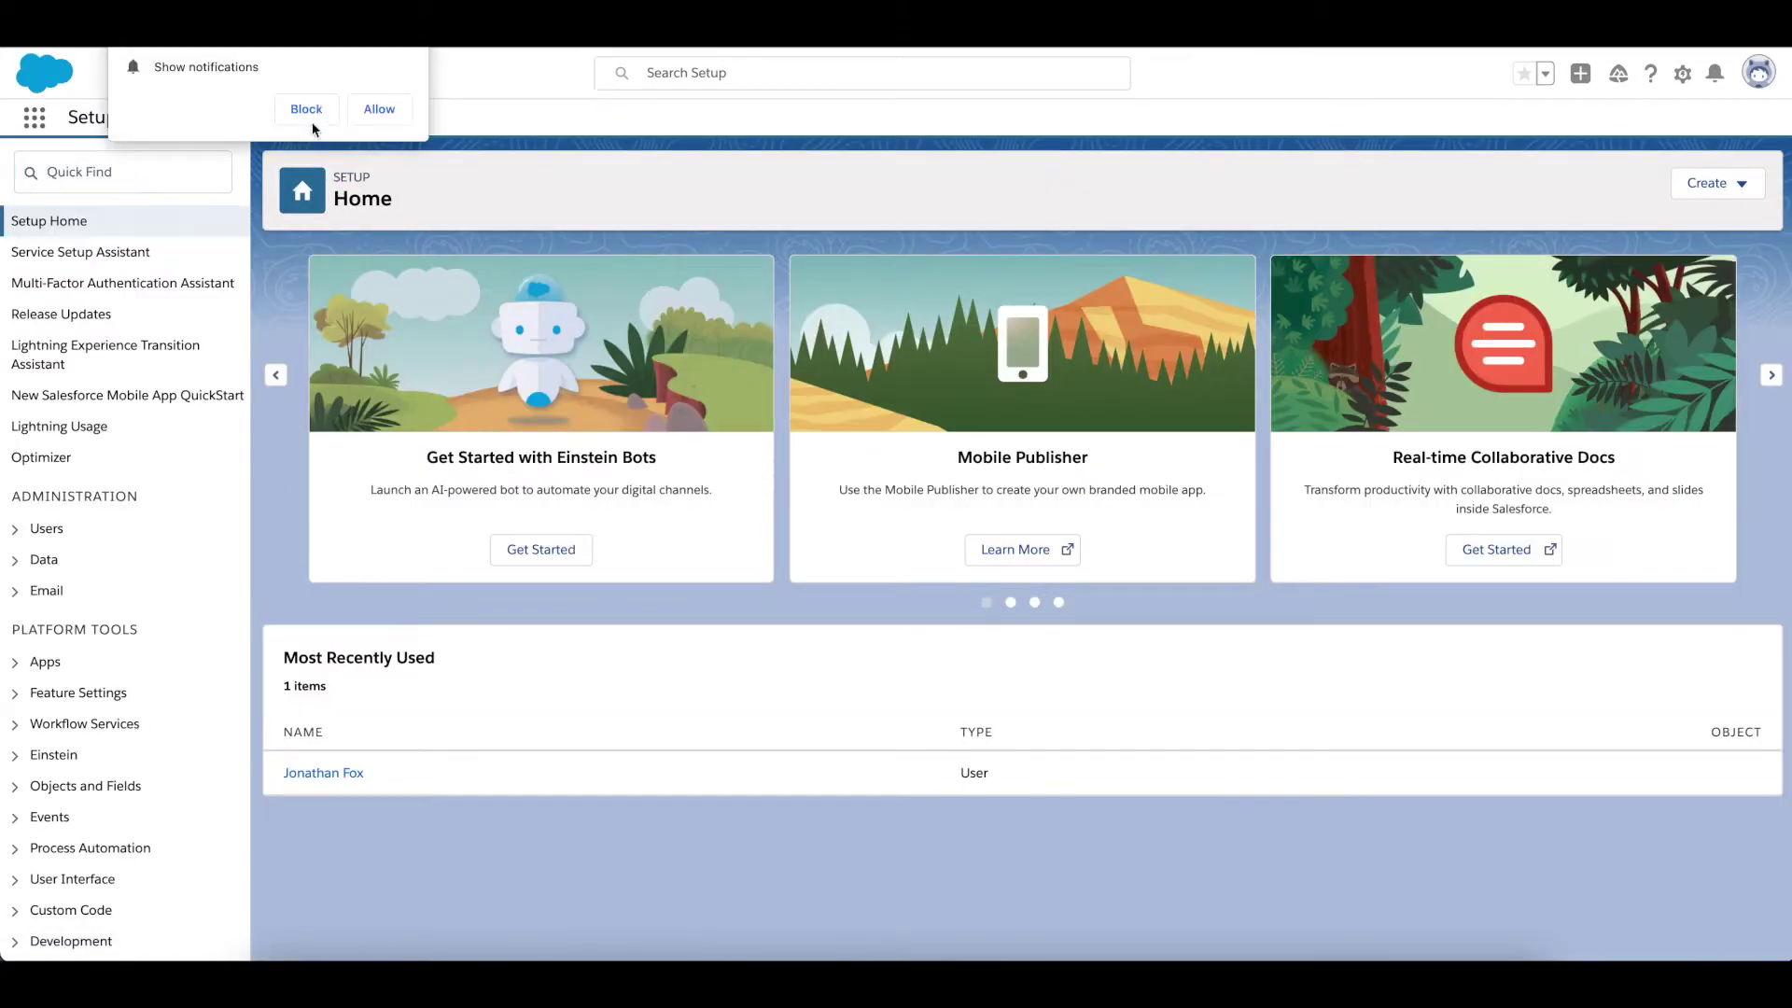
# Step: Dismiss the browser notification request and start a Quick Find search, clearing the mistyped text
pyautogui.click(379, 109)
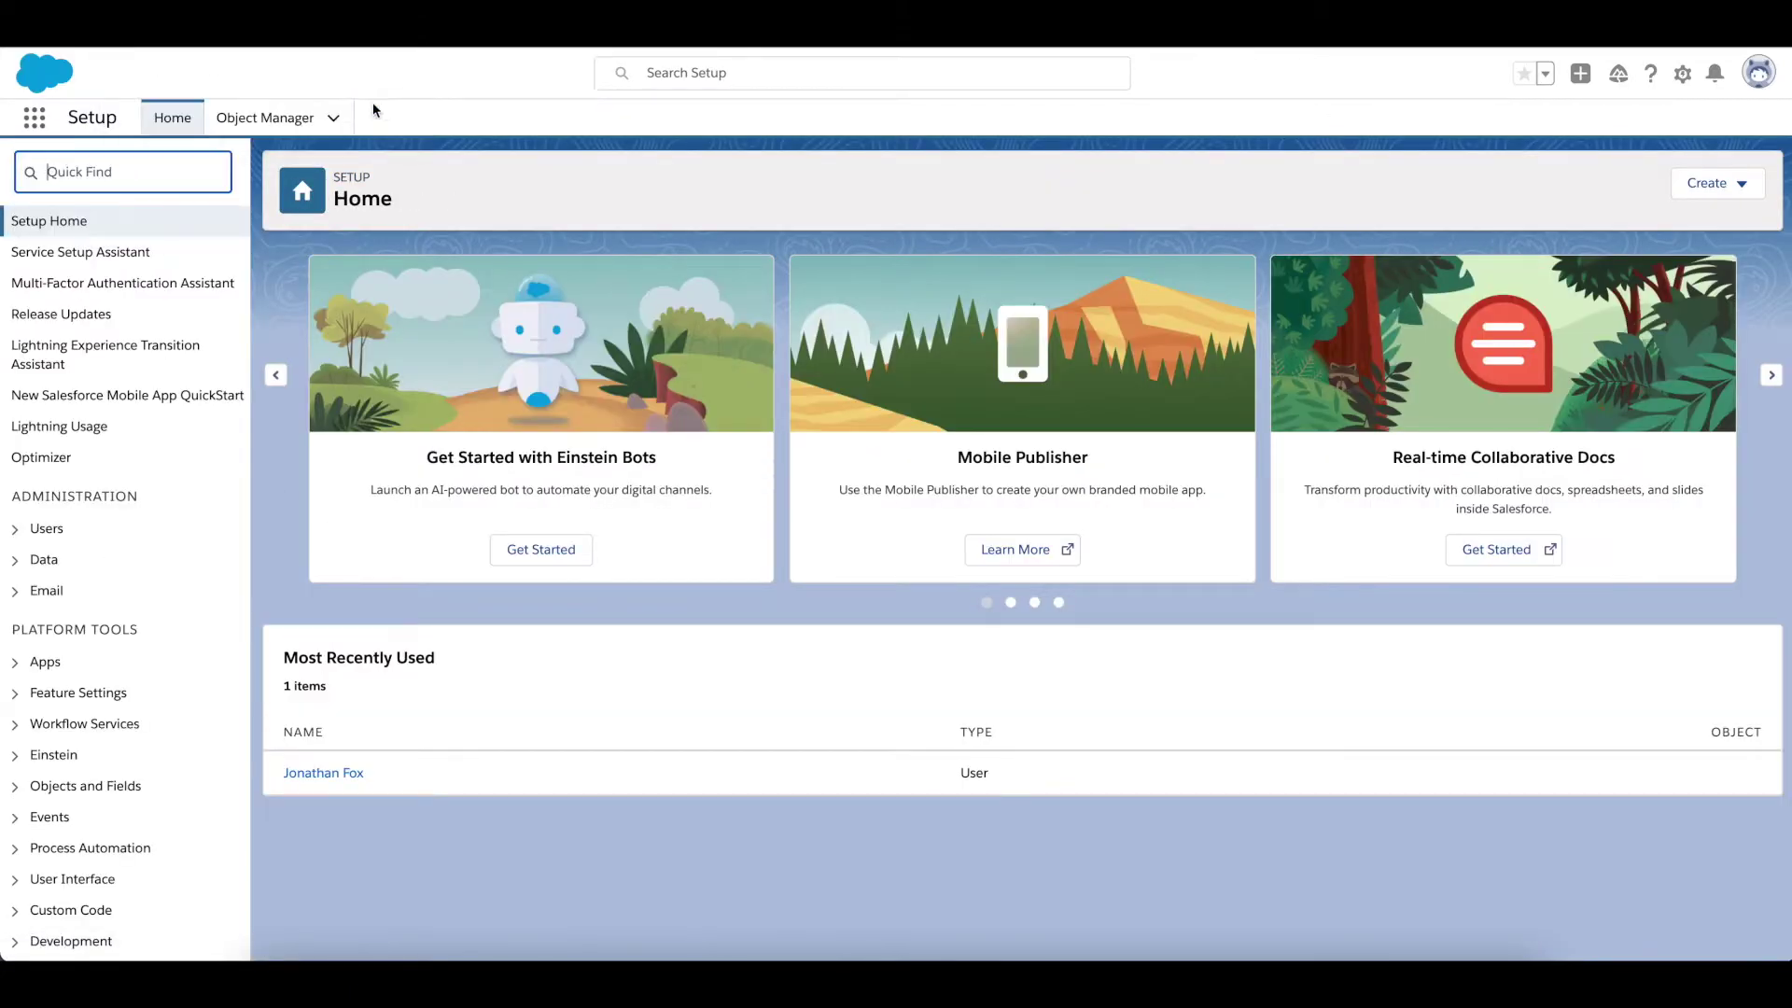
pyautogui.click(130, 172)
pyautogui.write('dsin')
pyautogui.press('BackSpace')
pyautogui.press('BackSpace')
pyautogui.press('BackSpace')
pyautogui.press('BackSpace')
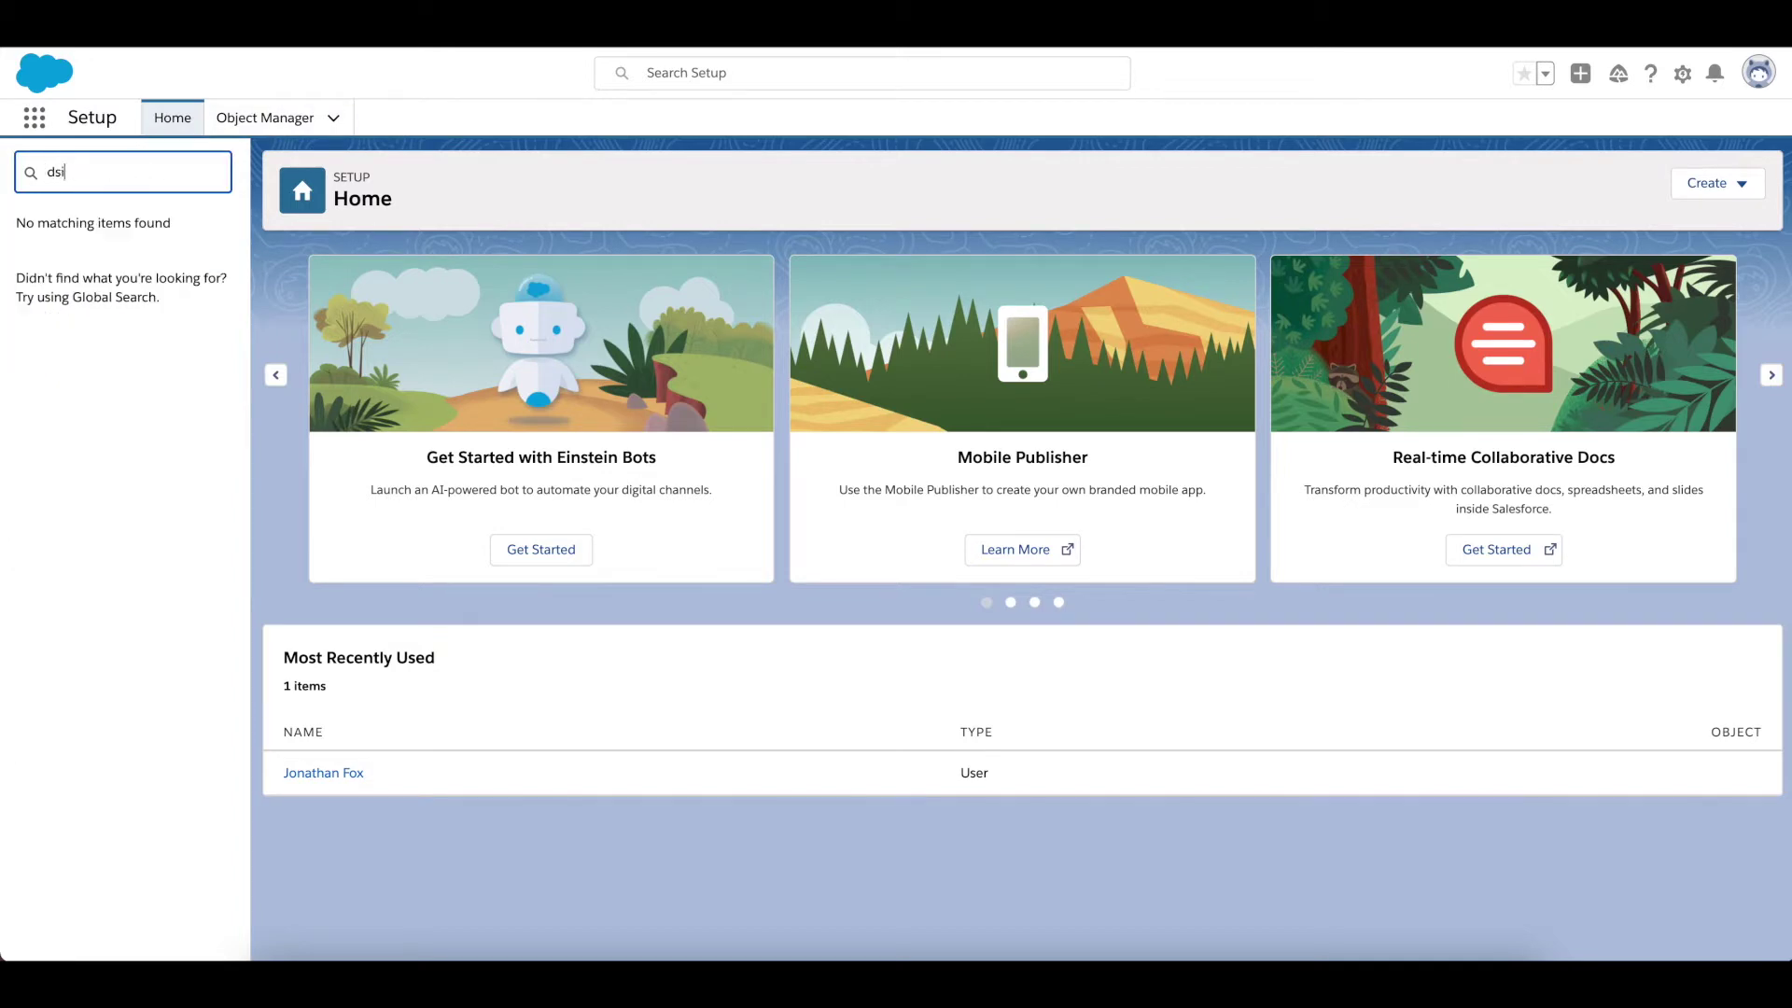
# Step: Open Single Sign-On Settings from Quick Find 'singl', then search Setup for 'iden'
pyautogui.write('singl')
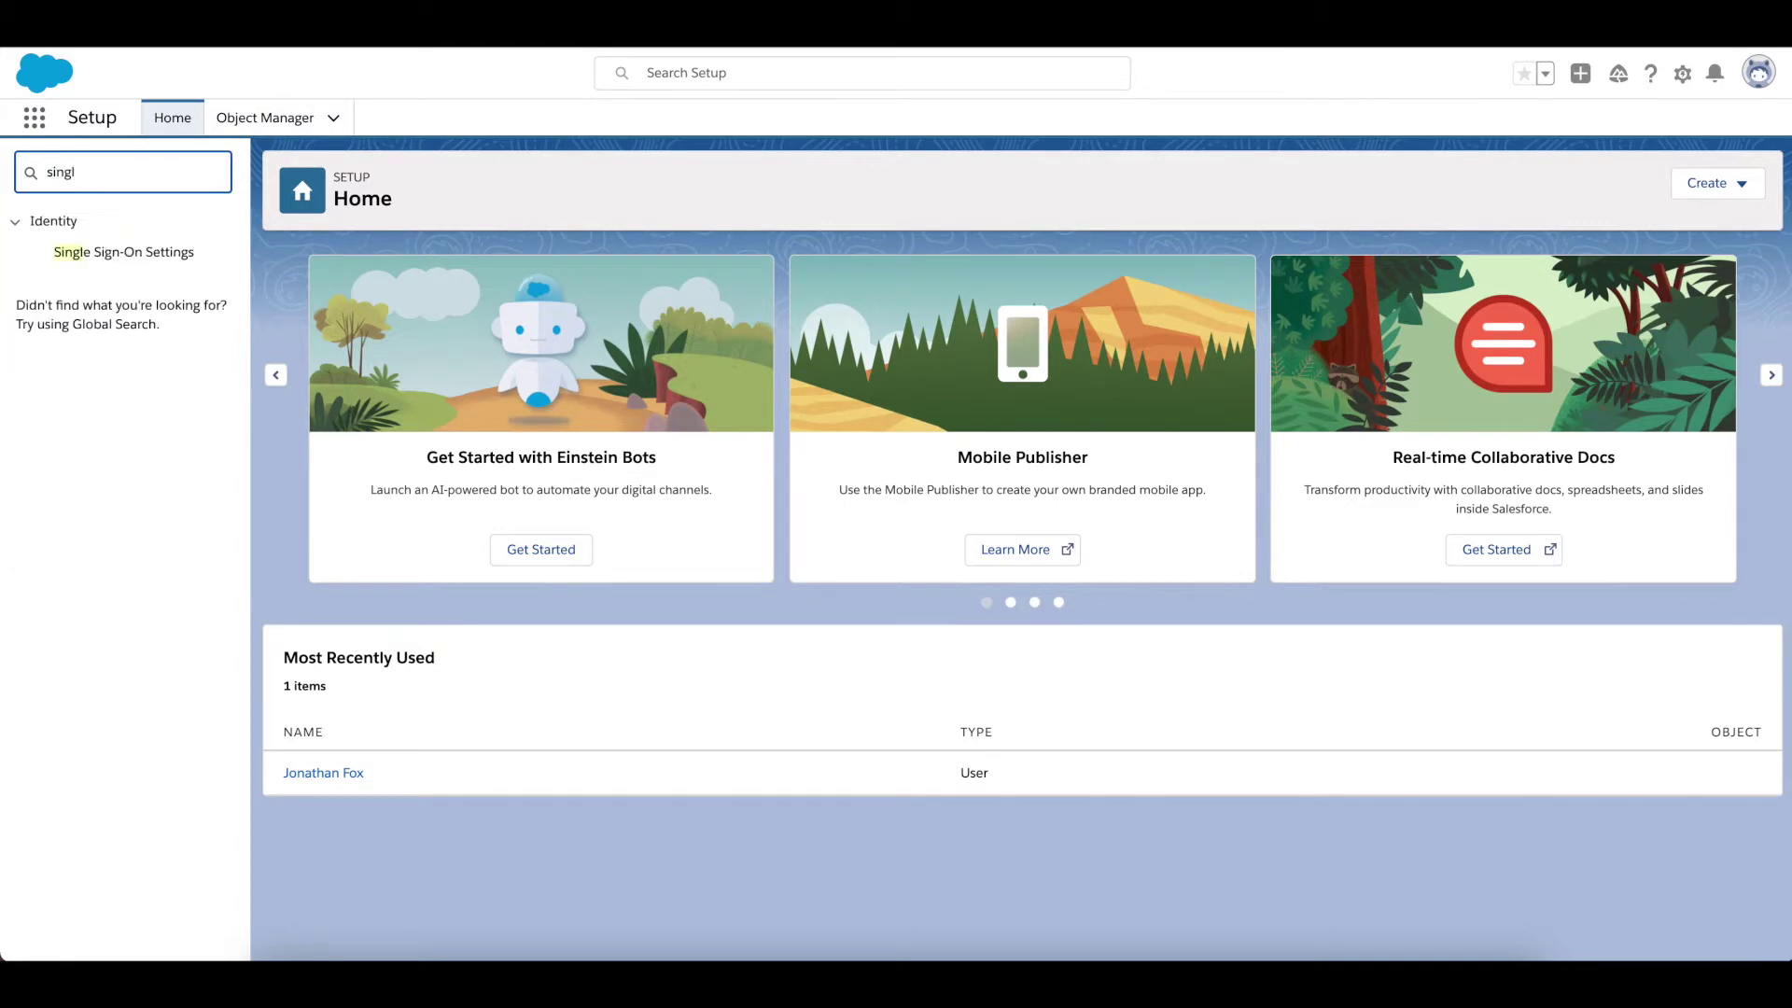
pyautogui.click(127, 254)
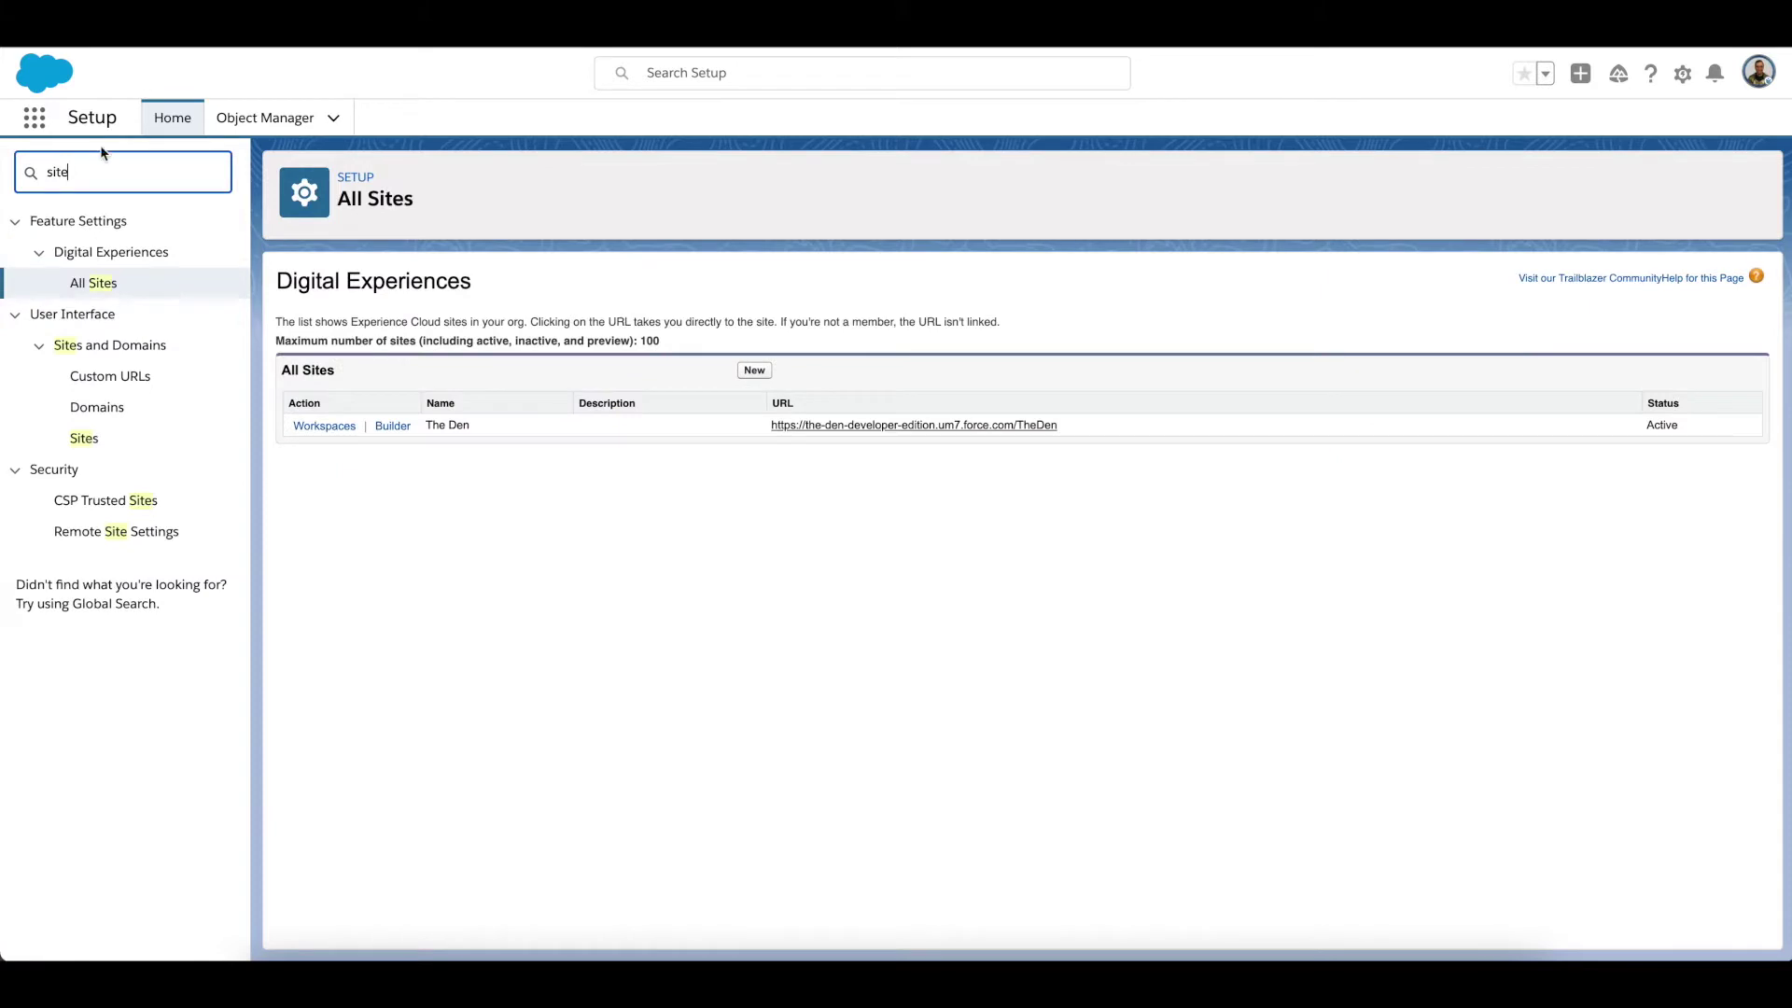
pyautogui.click(58, 173)
pyautogui.write('iden')
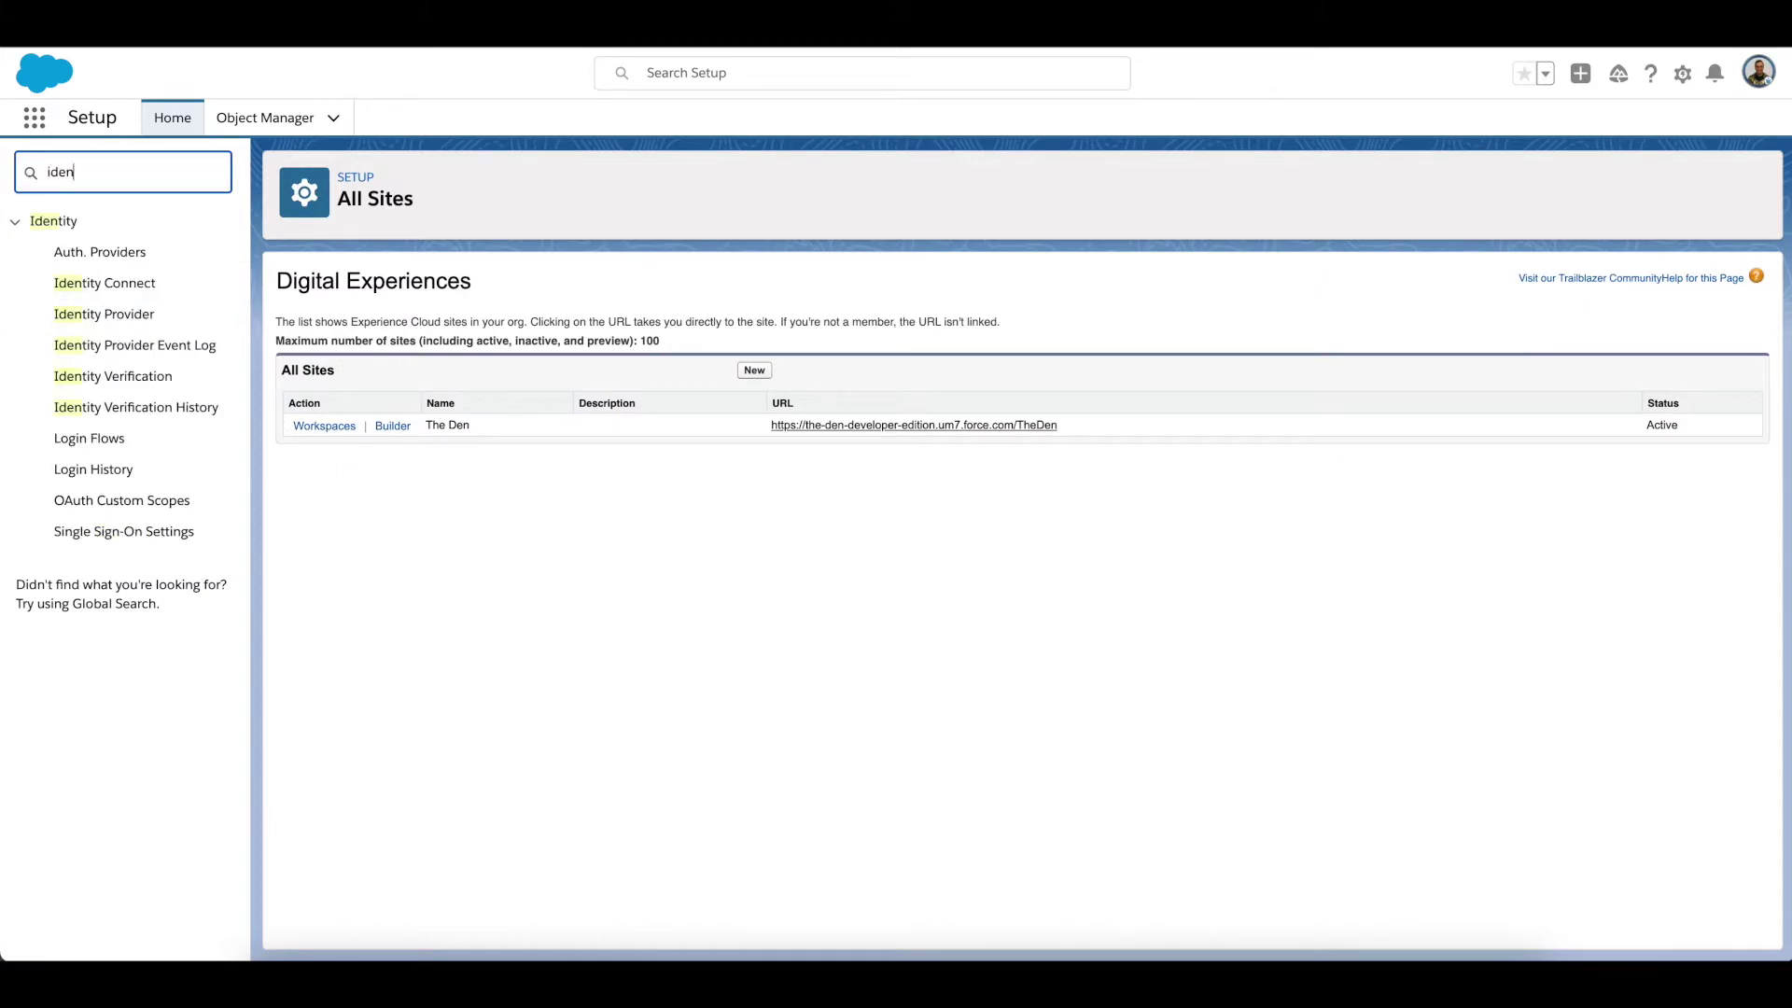
# Step: Open the Identity Provider page, then start and cancel a new SAML single sign-on setting
pyautogui.click(105, 314)
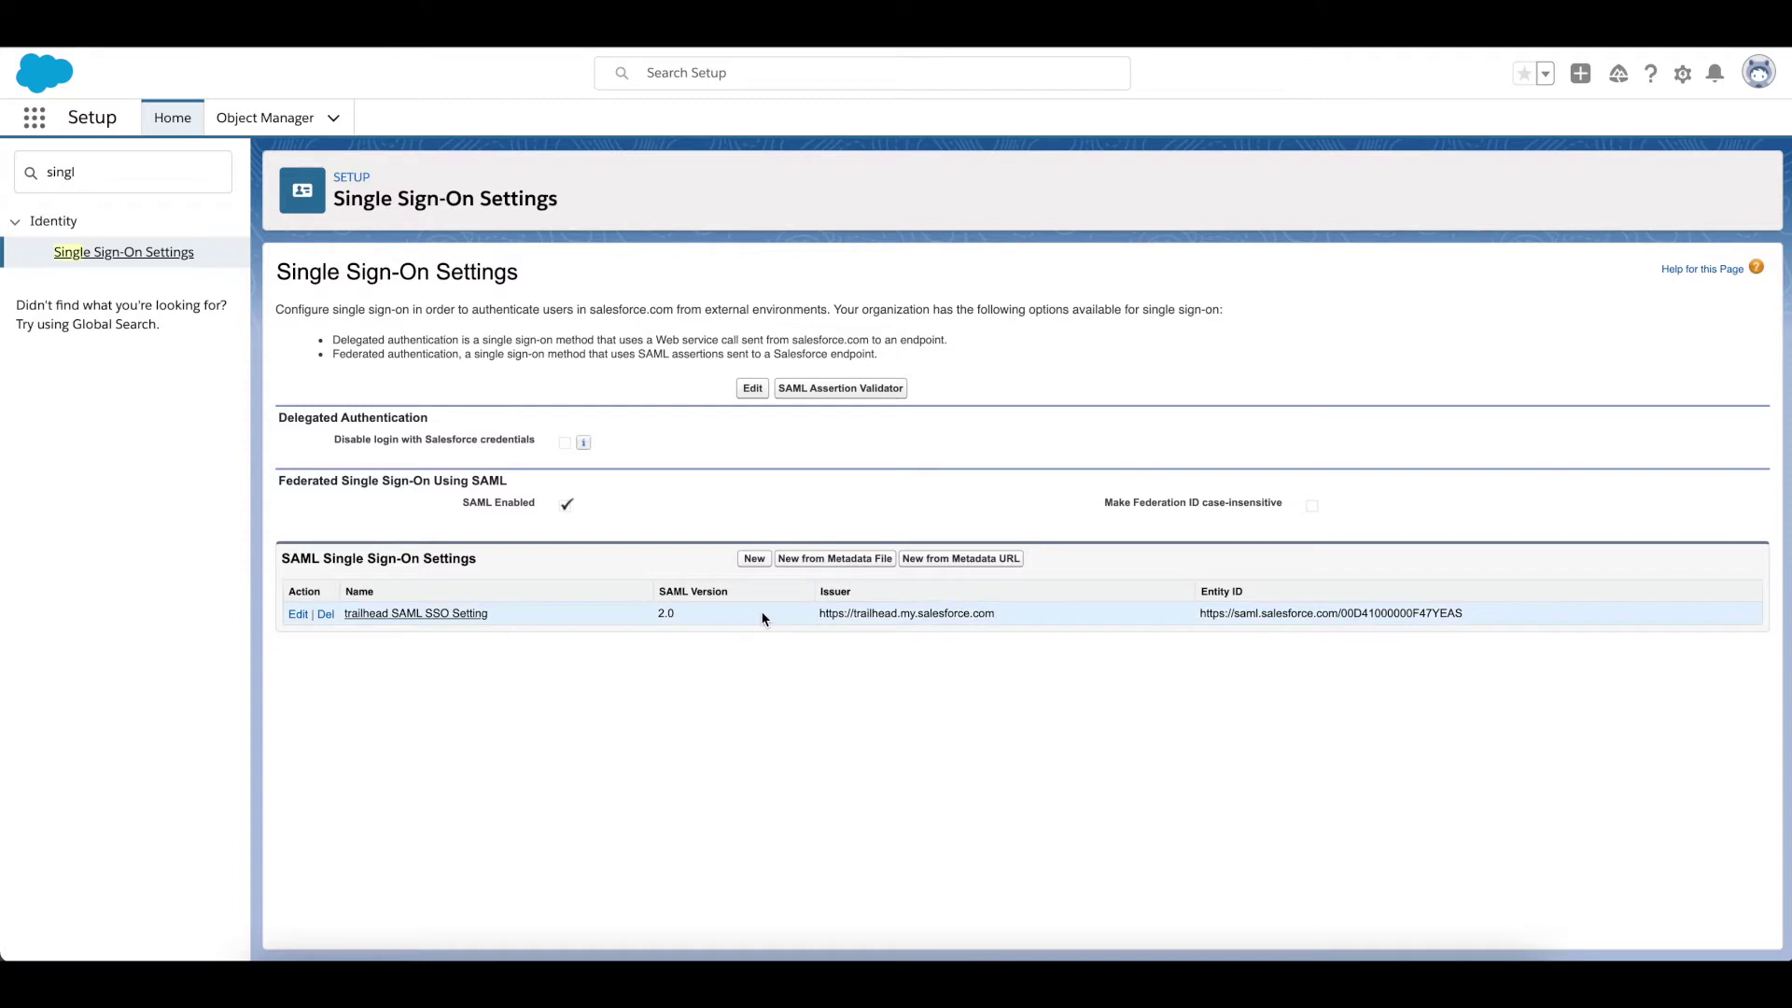
pyautogui.click(755, 560)
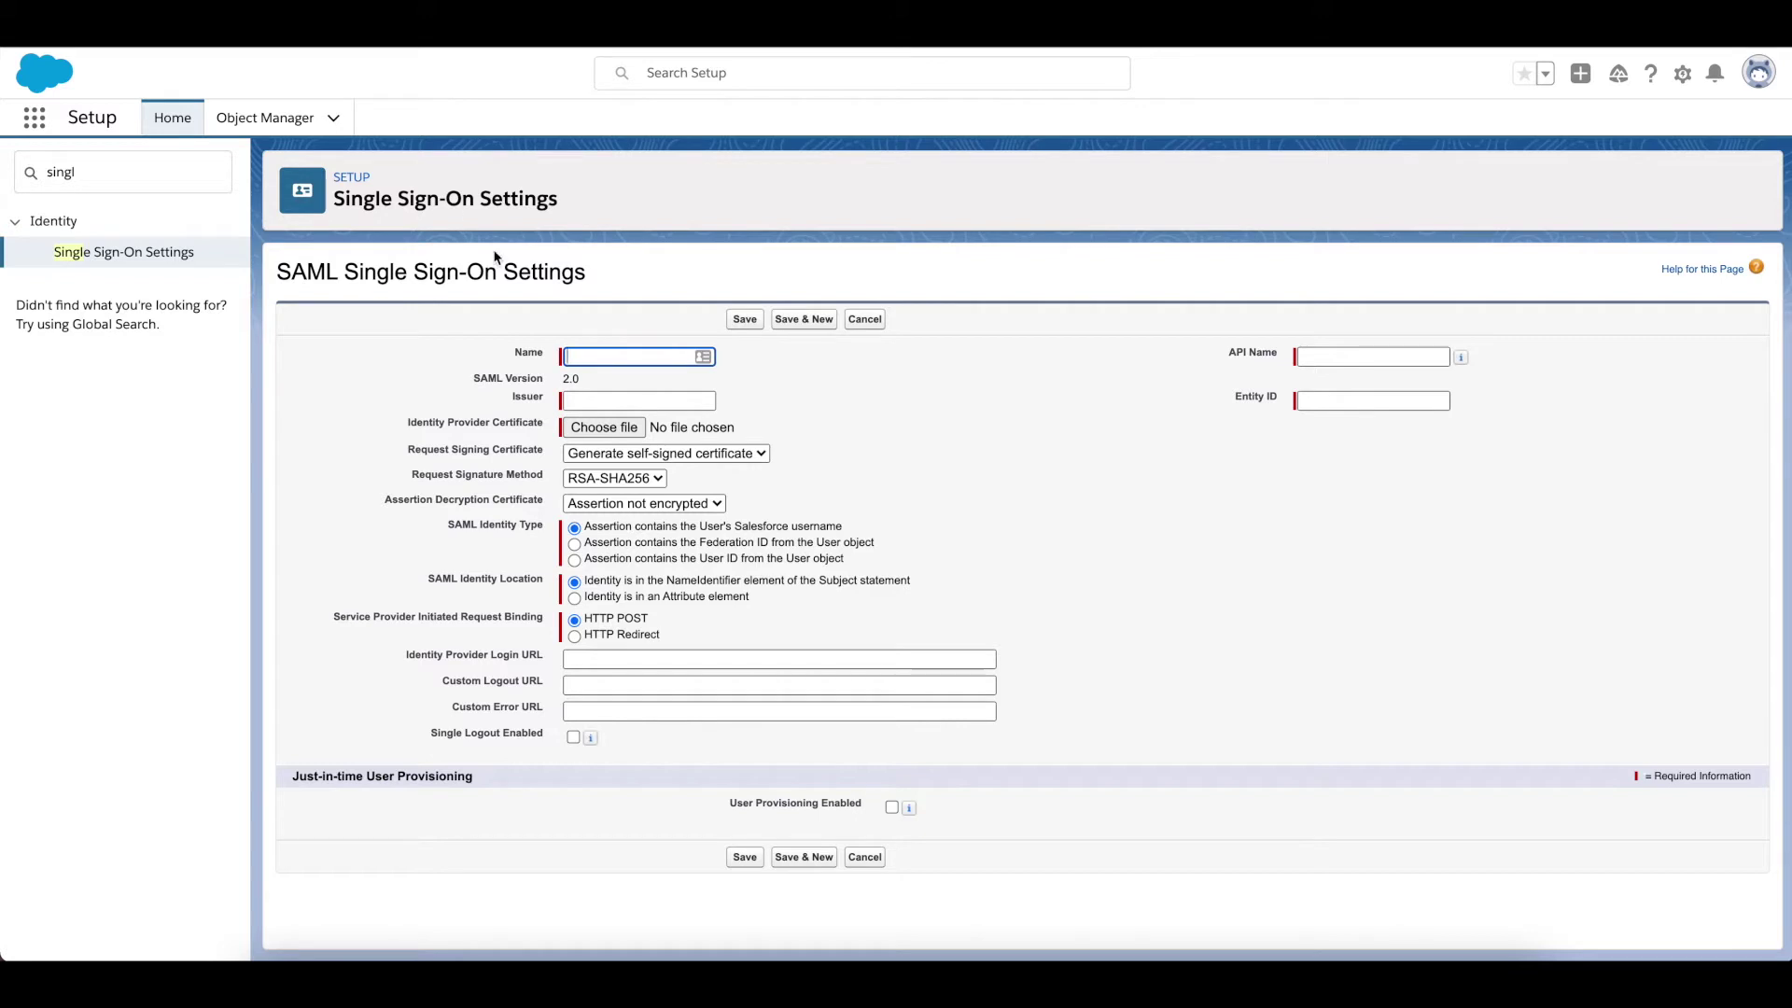
pyautogui.click(865, 319)
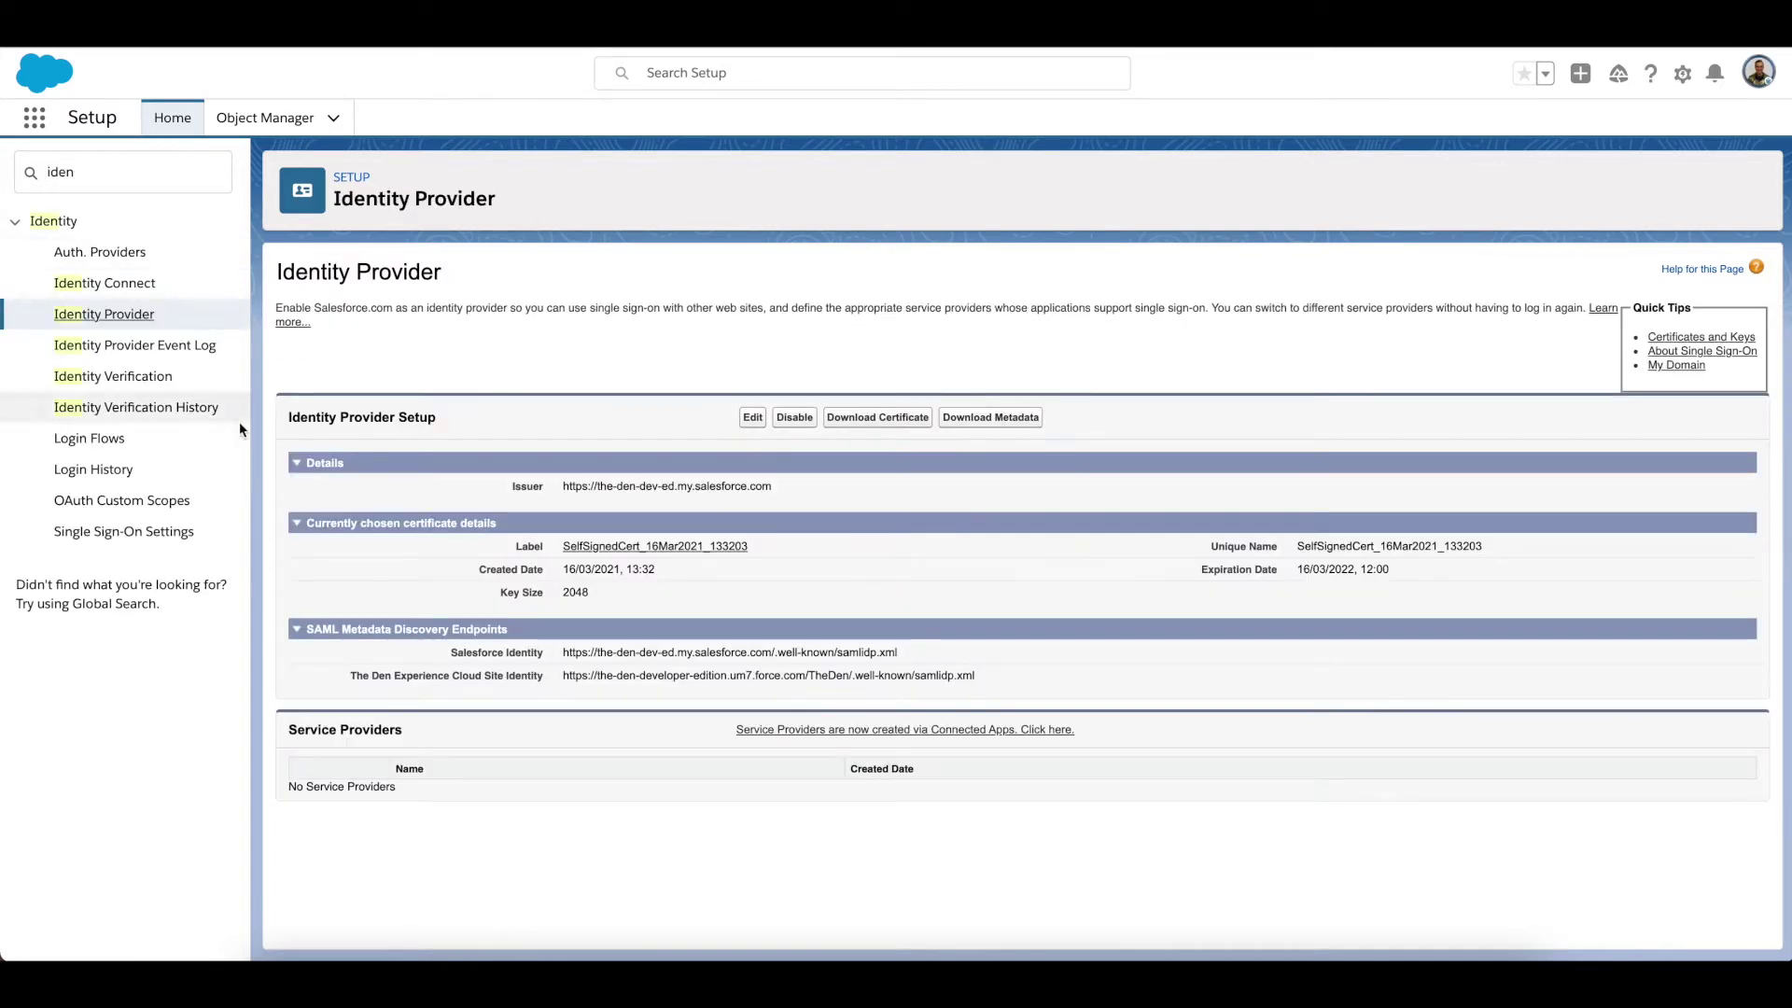
# Step: Download the Identity Provider's SAML metadata XML and its self-signed certificate
pyautogui.click(1038, 419)
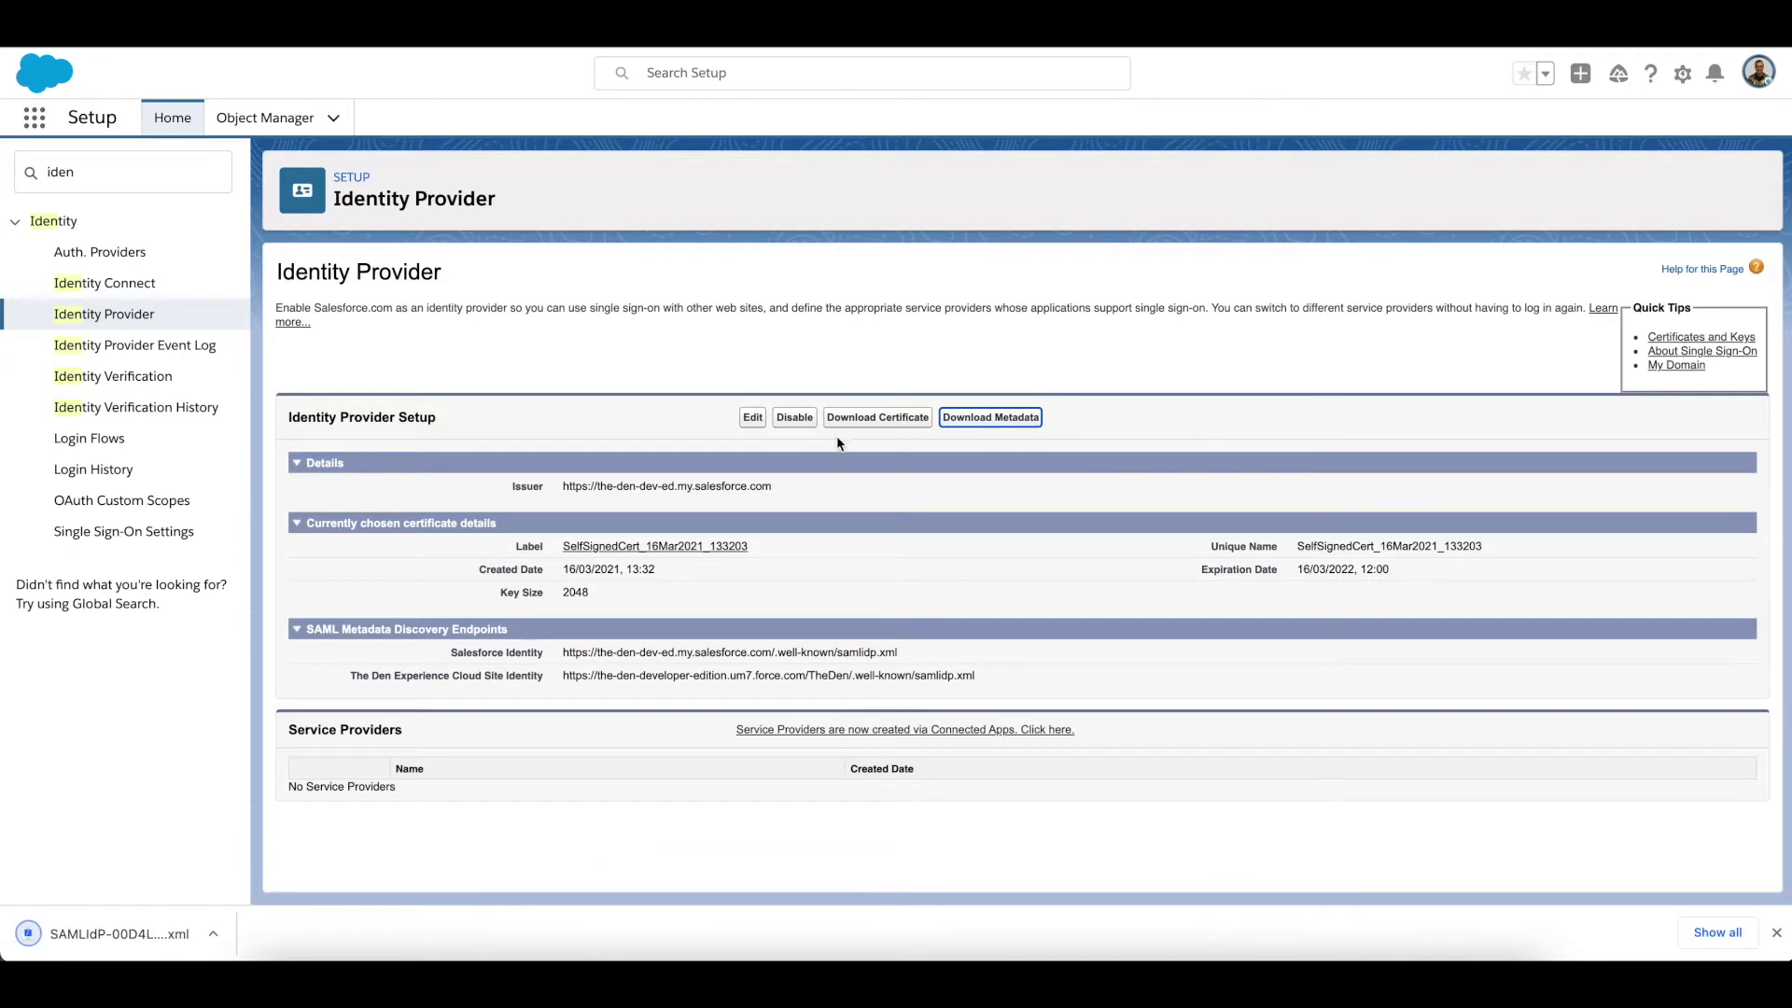
pyautogui.click(876, 419)
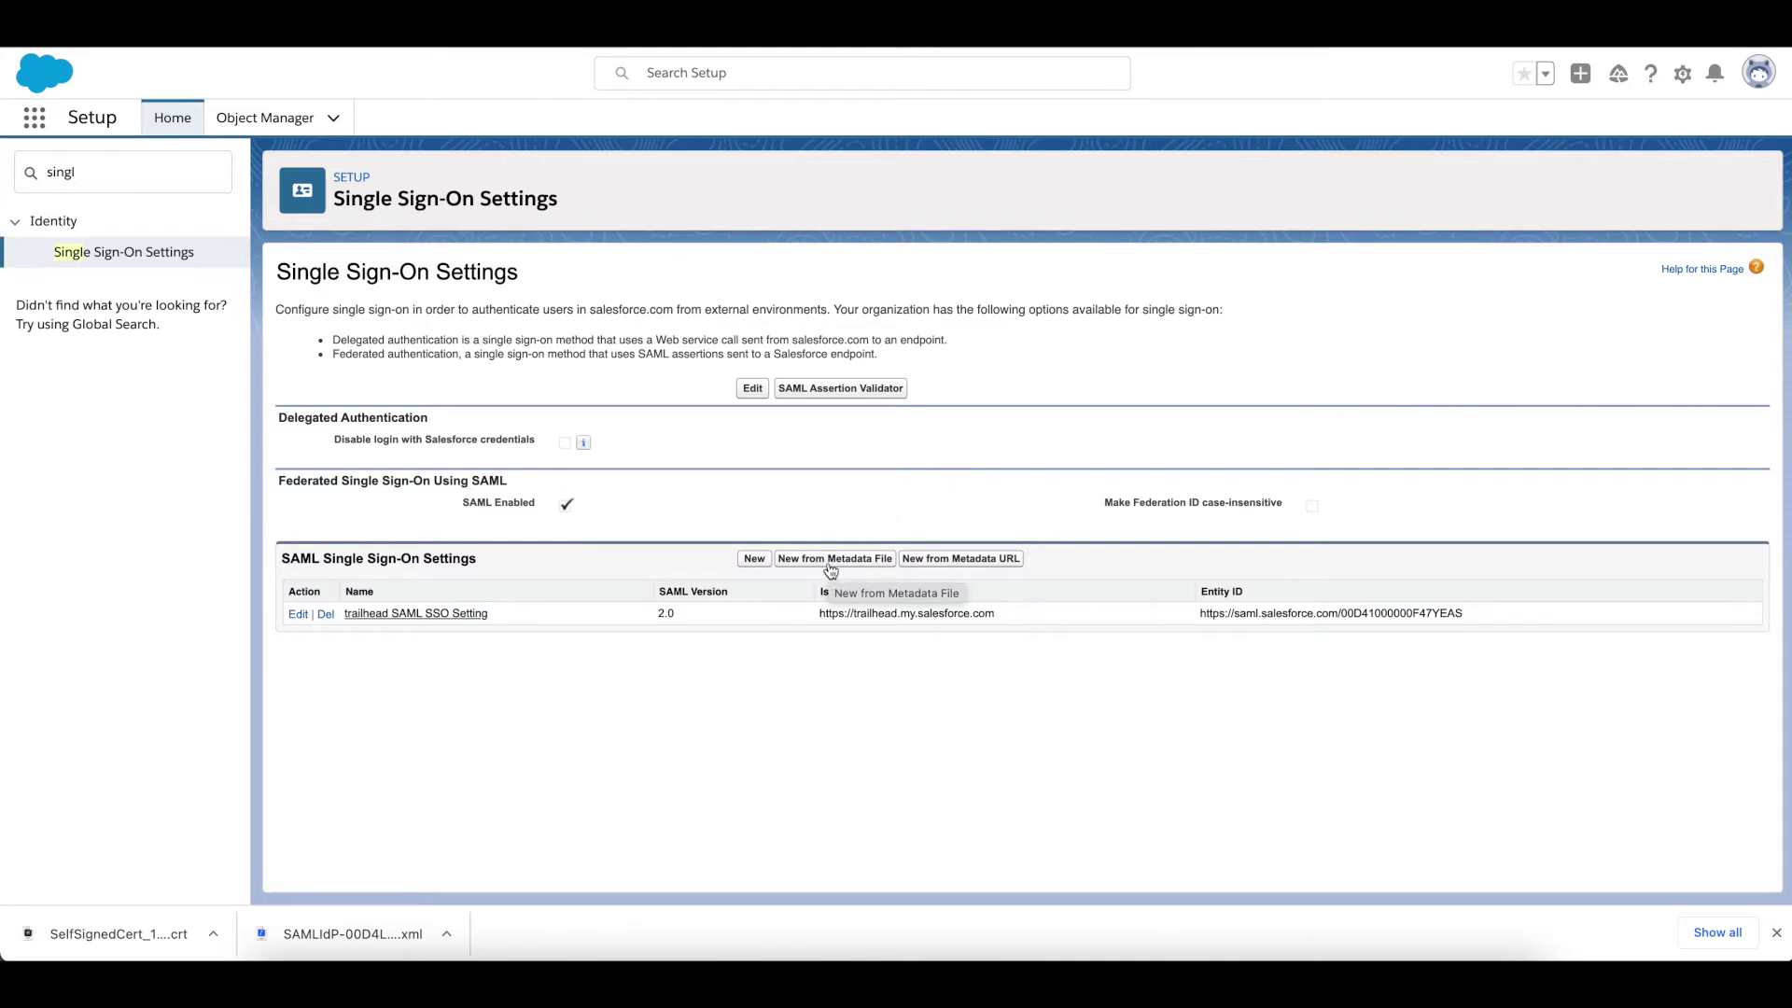
# Step: Create a SAML setting from the downloaded SAMLIdP metadata .xml file
pyautogui.click(831, 562)
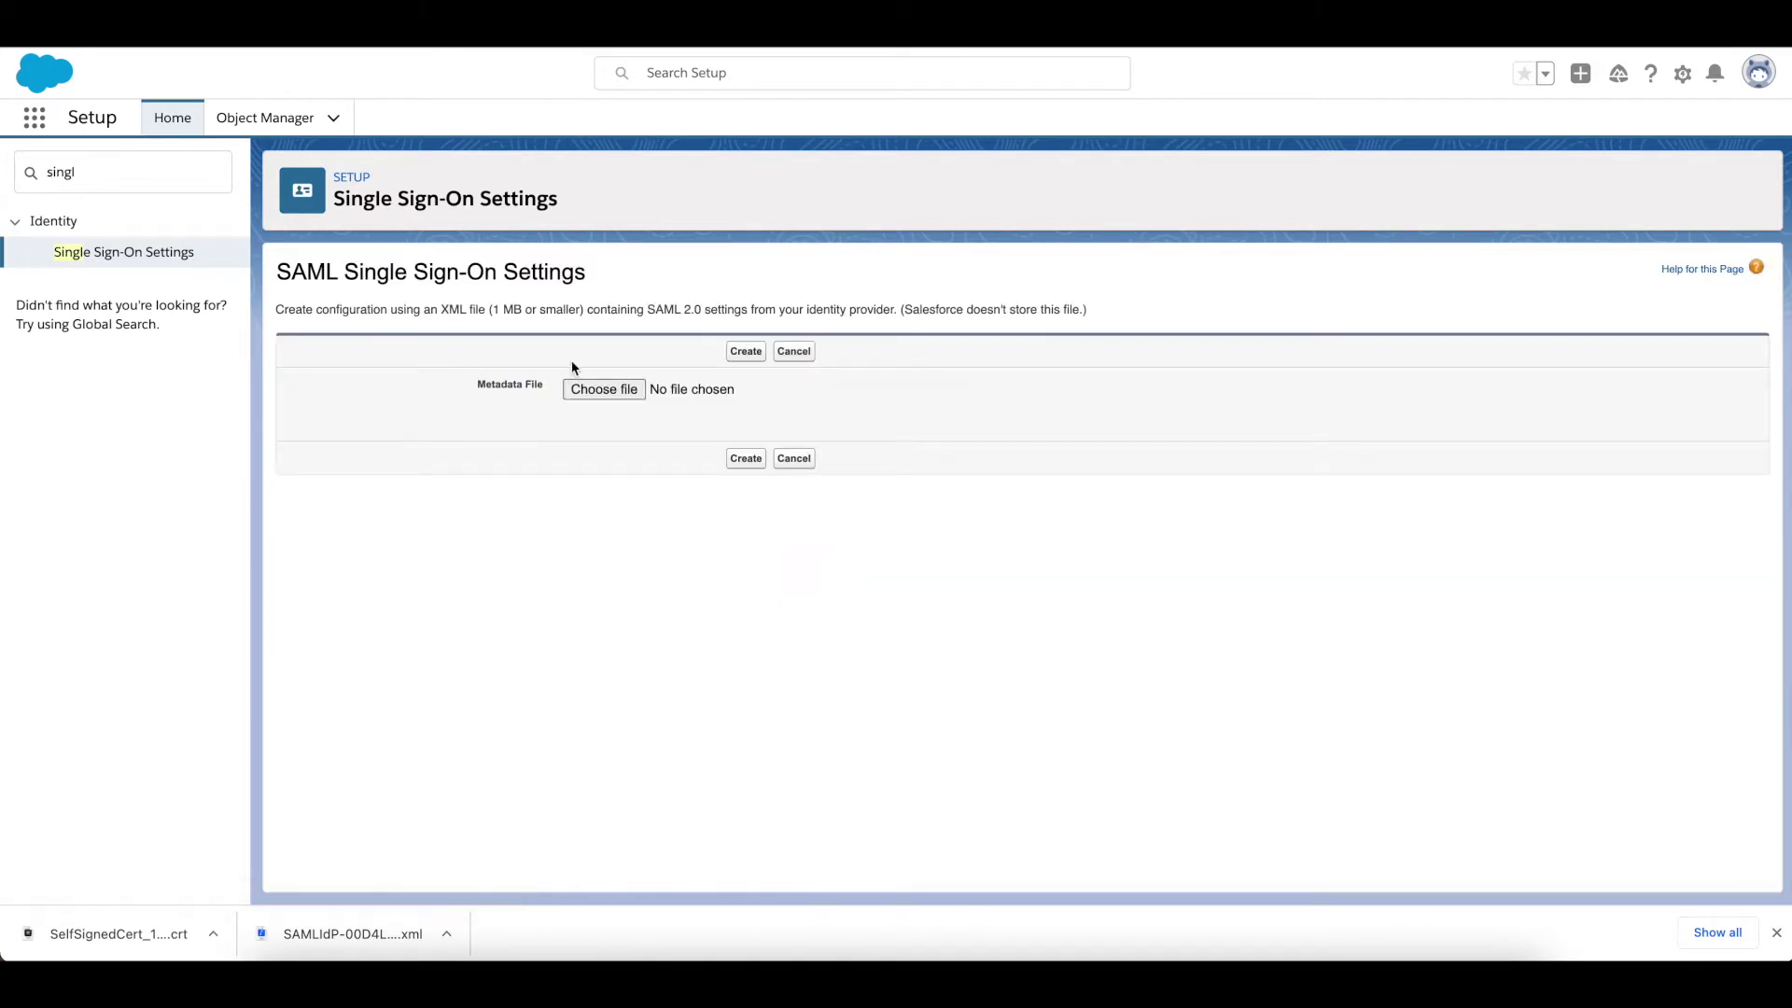
pyautogui.click(579, 399)
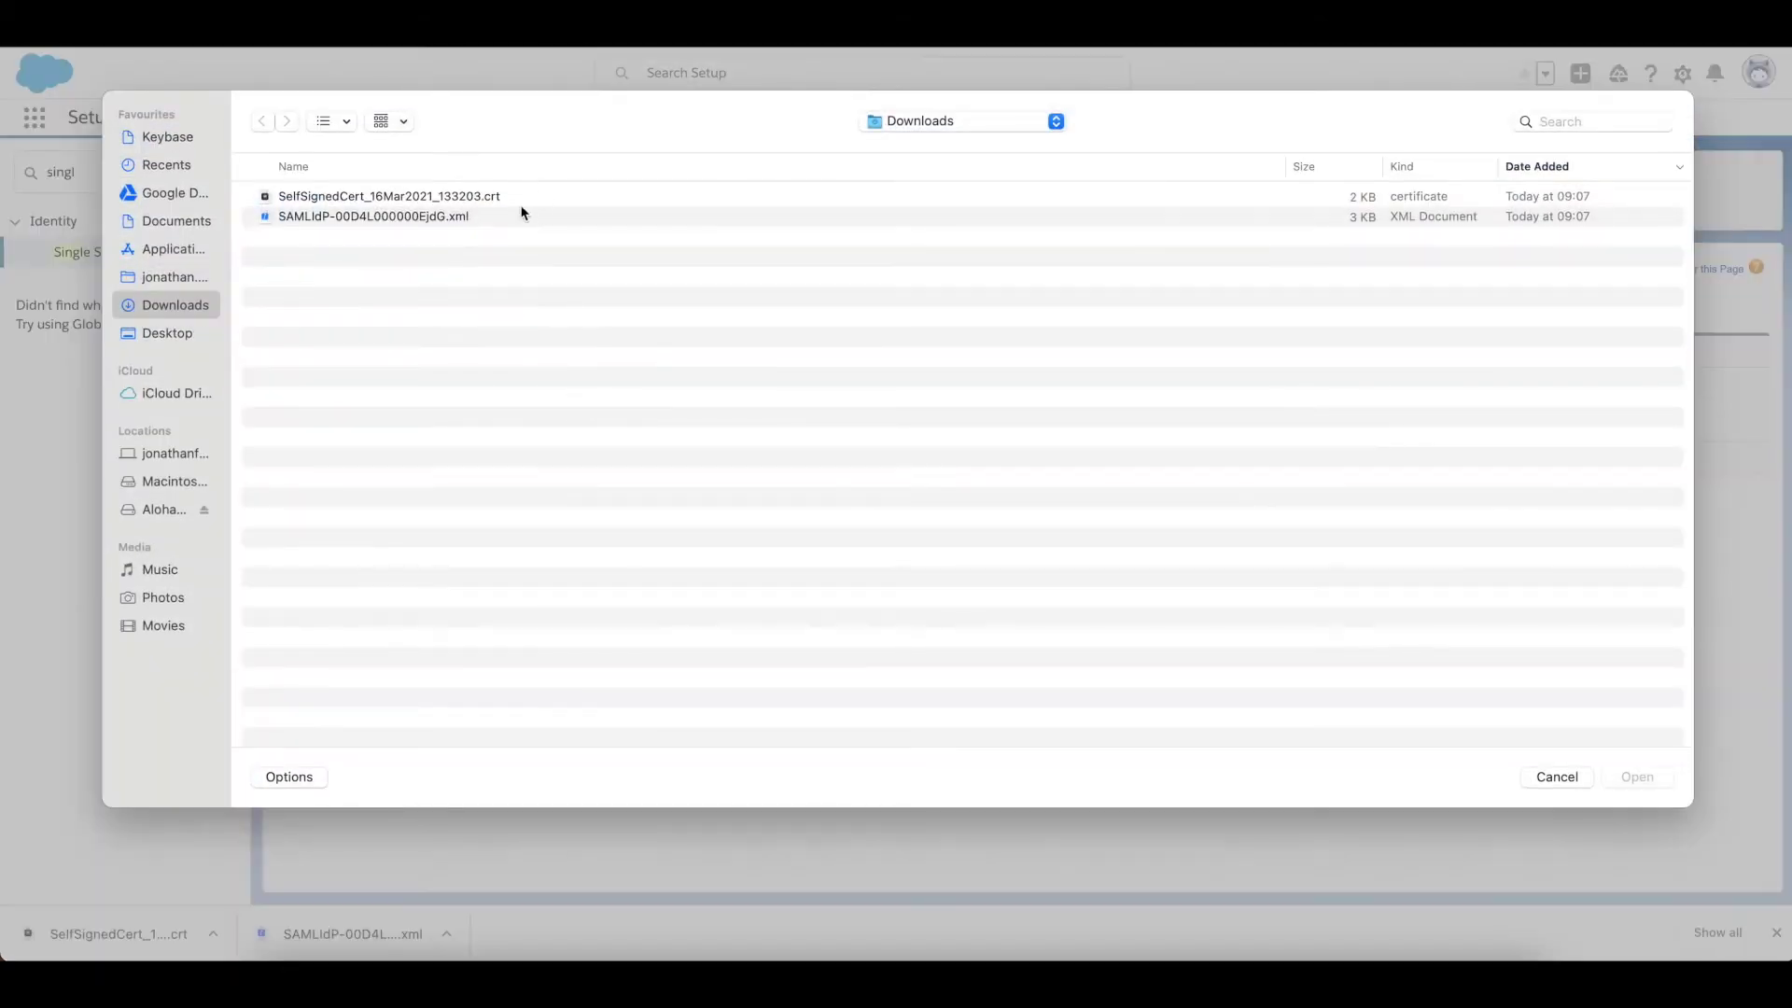
pyautogui.doubleClick(448, 217)
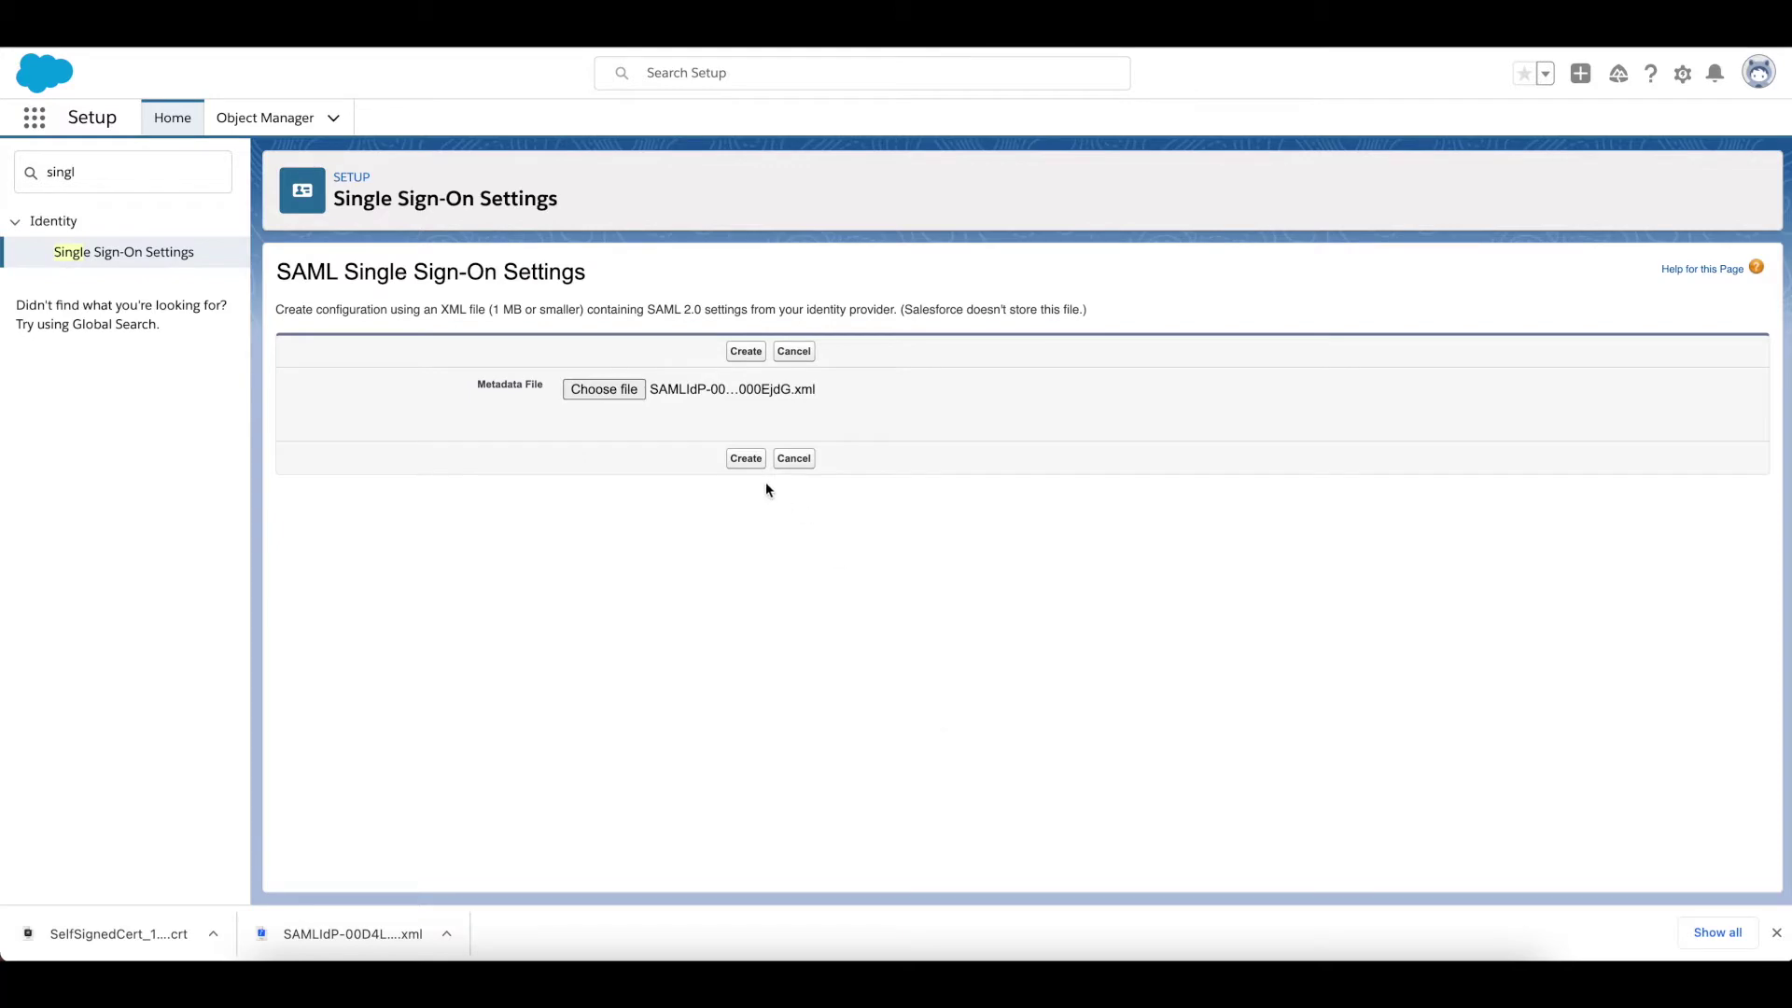
pyautogui.click(752, 458)
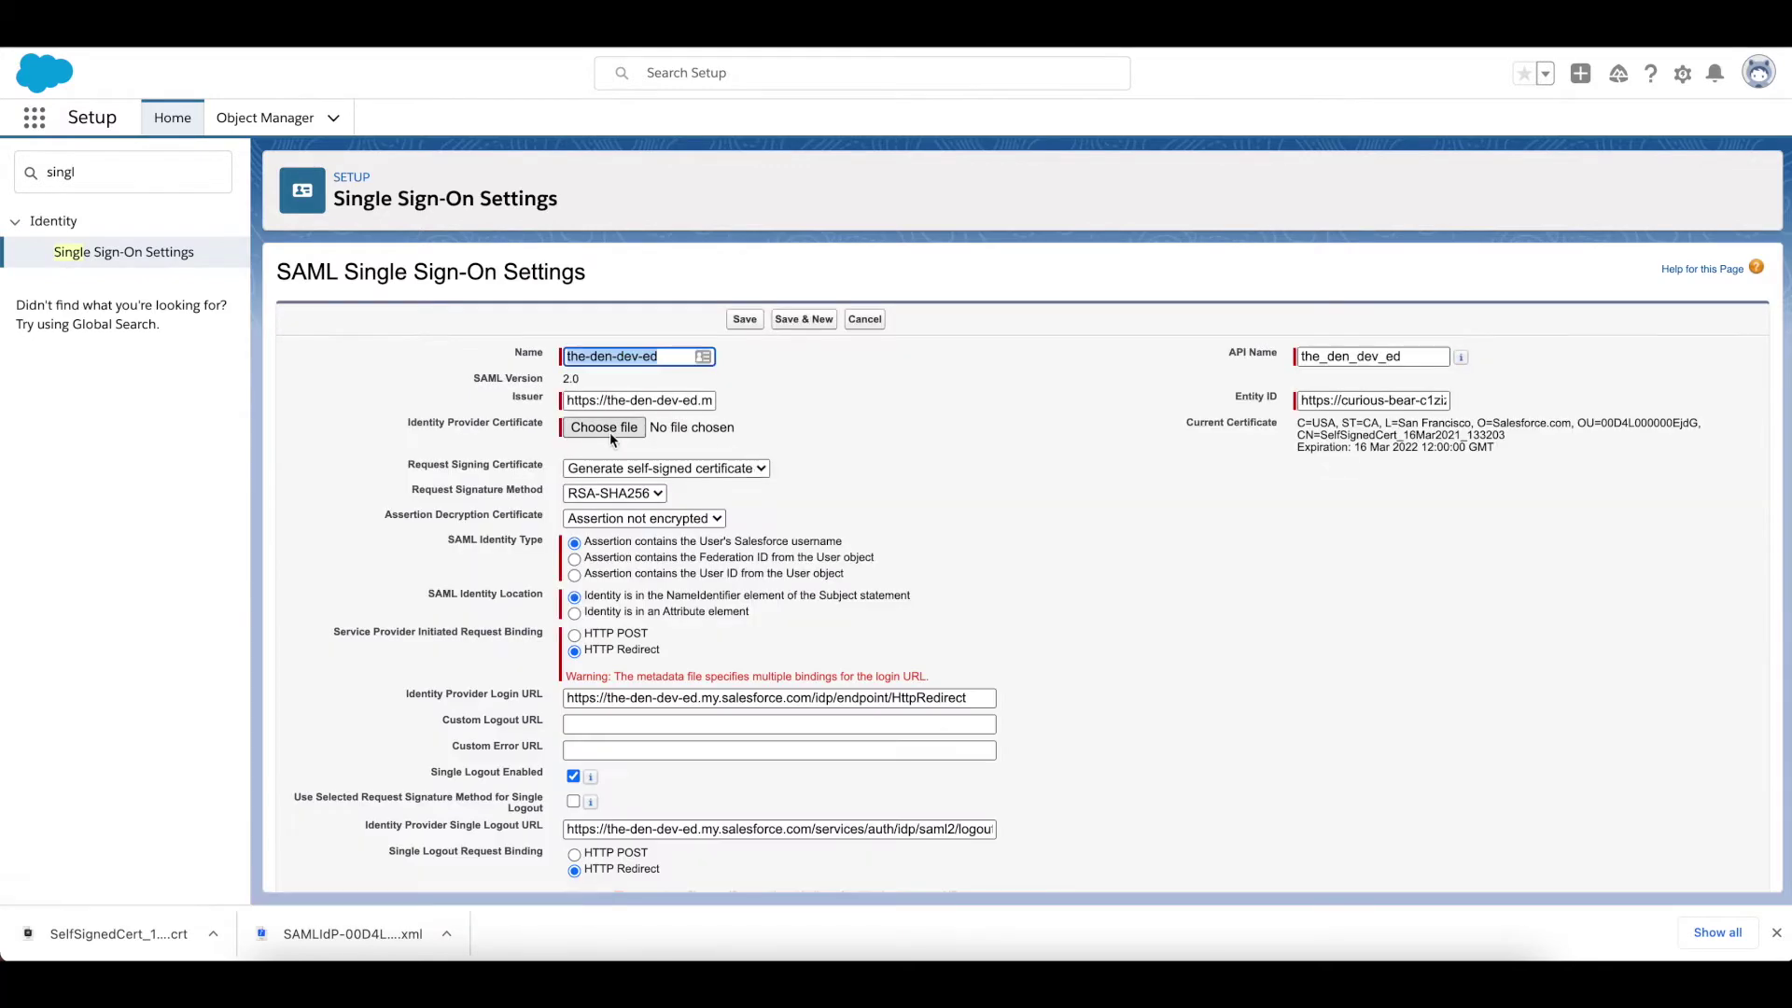
# Step: Attach the self-signed .crt certificate, set identity type to Federation ID, and save the-den-dev-ed
pyautogui.click(611, 432)
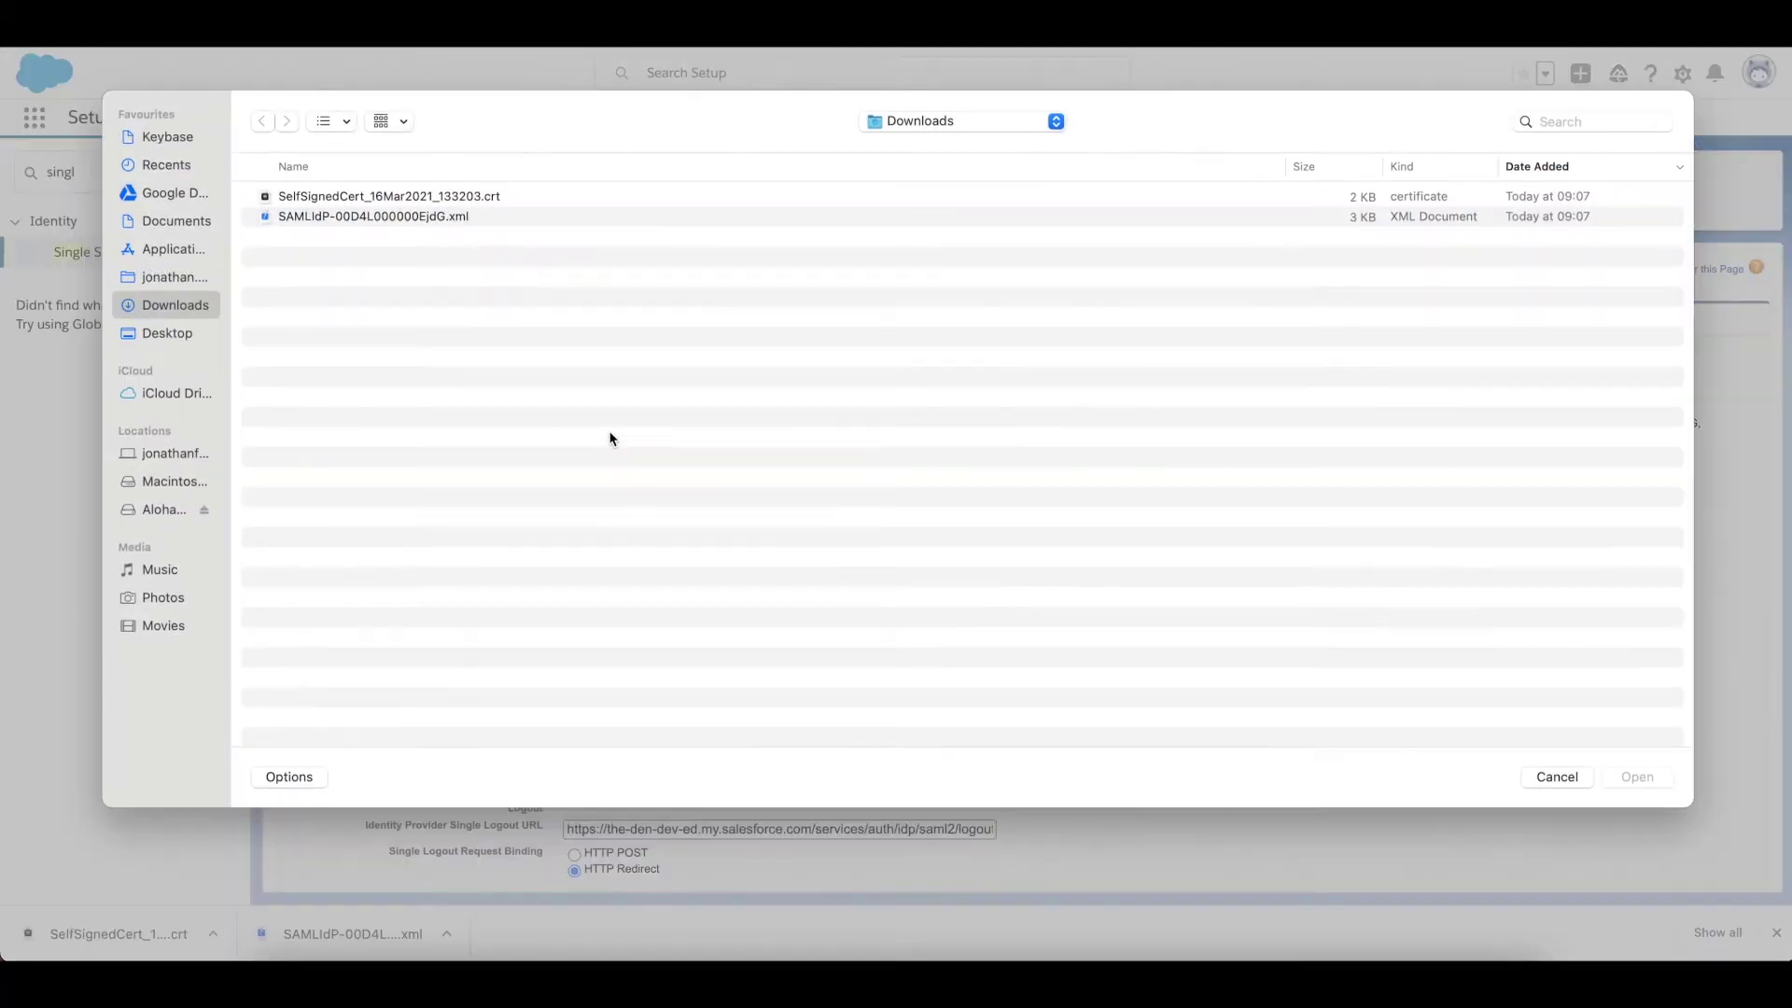
pyautogui.doubleClick(691, 196)
pyautogui.scroll(-1, 1018, 504)
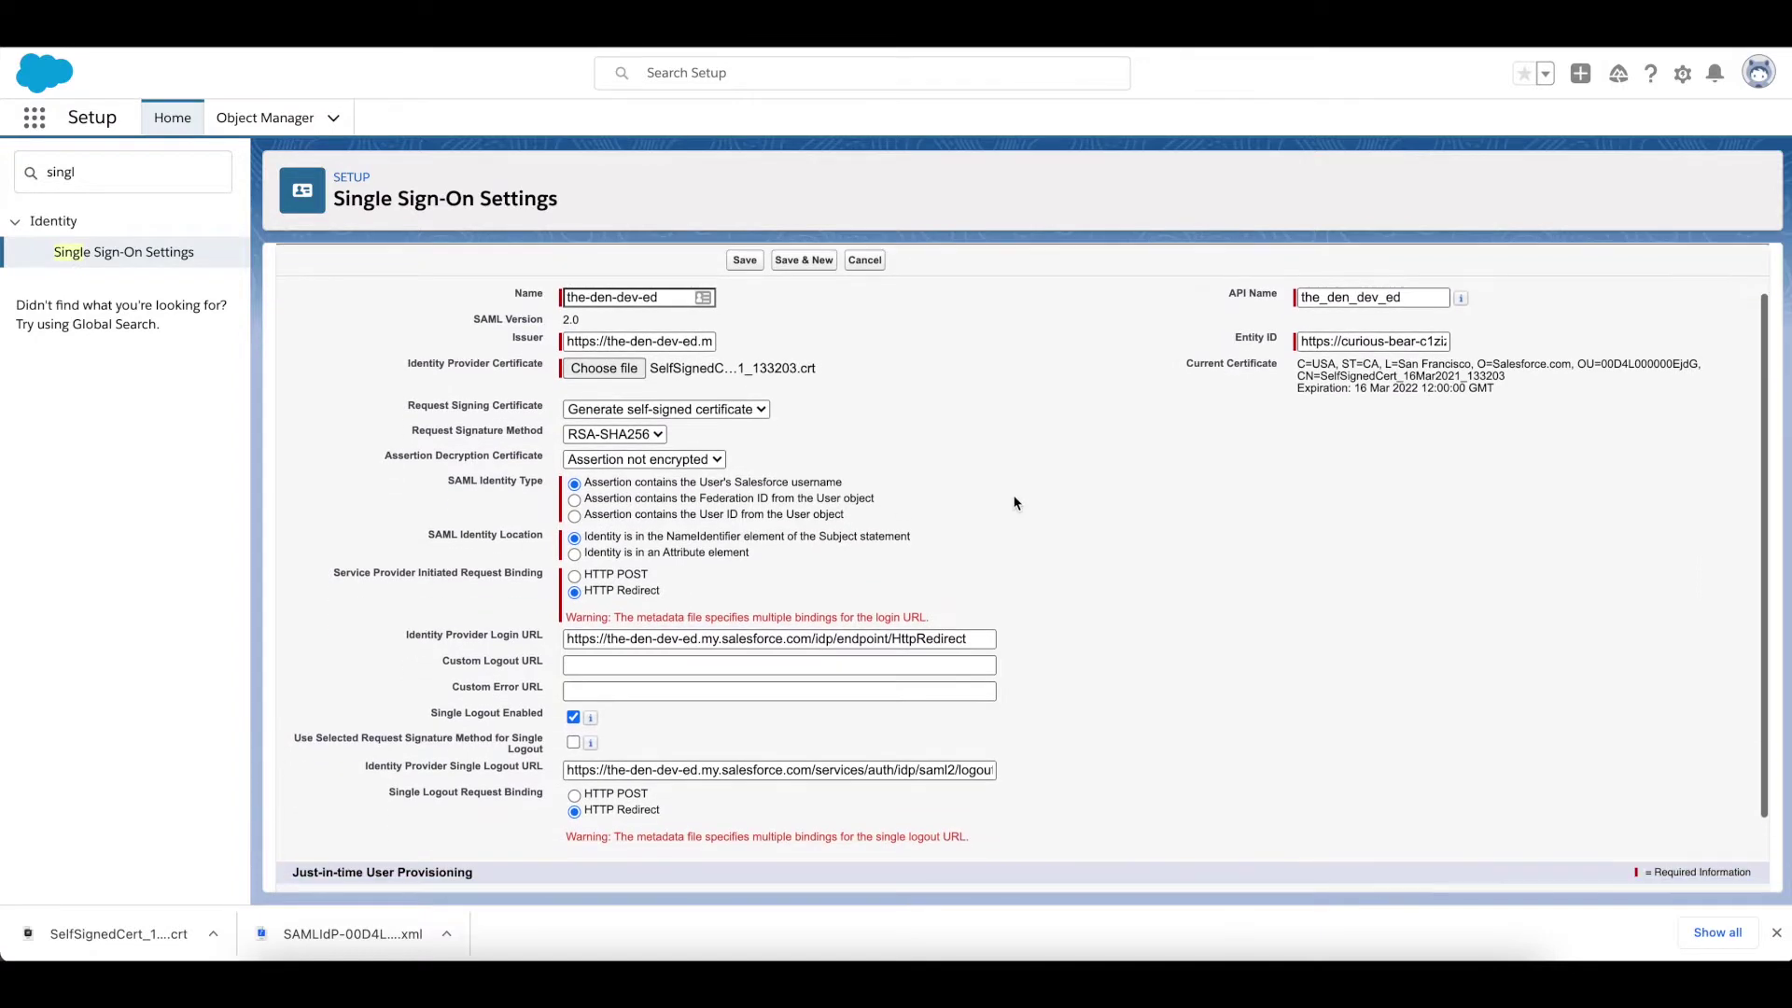
pyautogui.click(707, 499)
pyautogui.scroll(-1, 1076, 534)
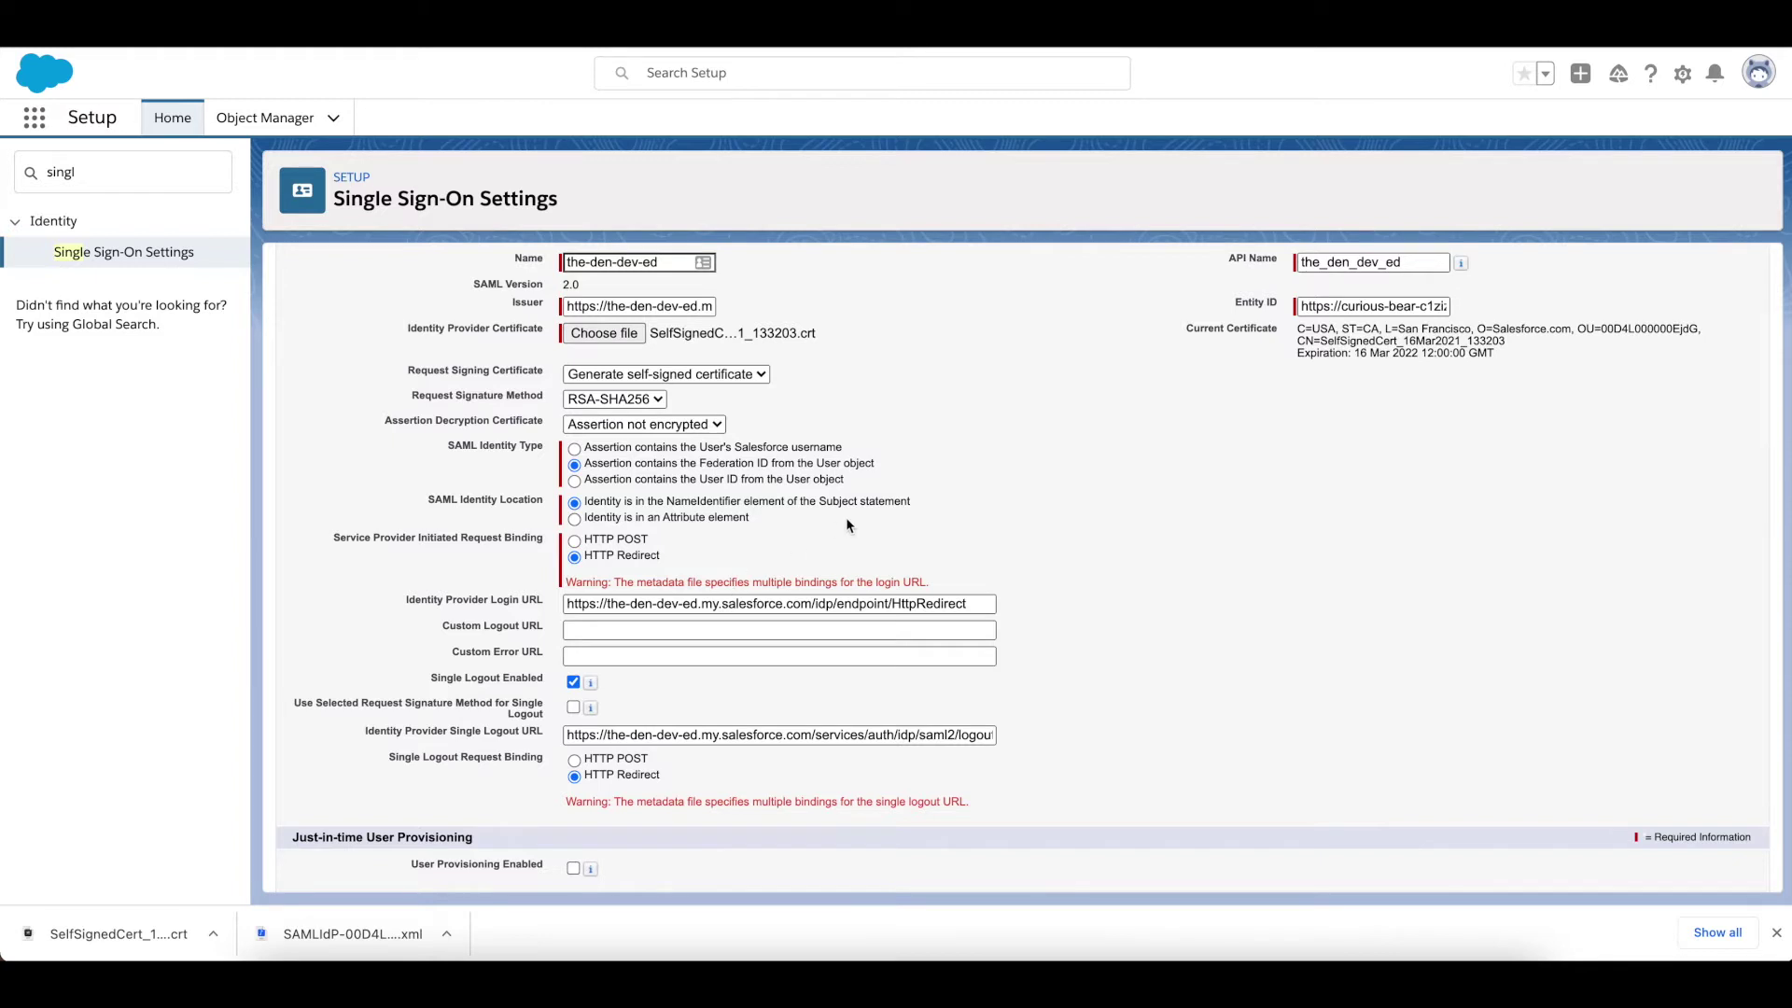
pyautogui.scroll(-1, 845, 517)
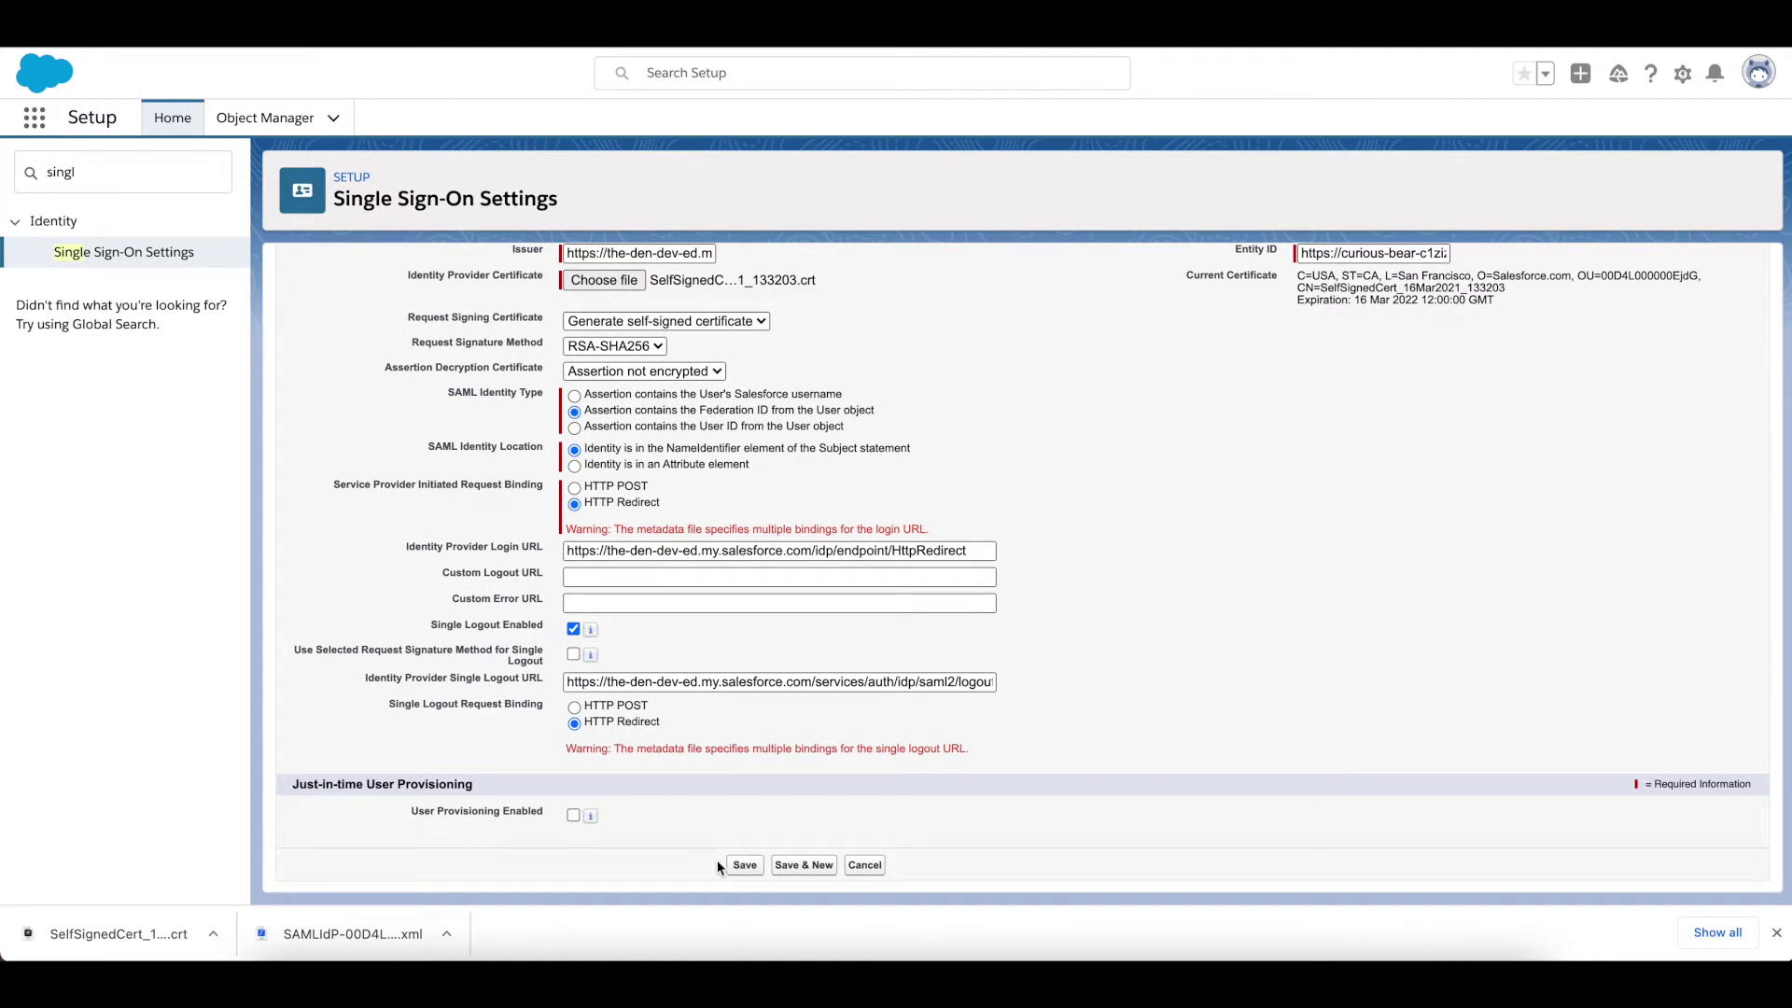
pyautogui.click(744, 864)
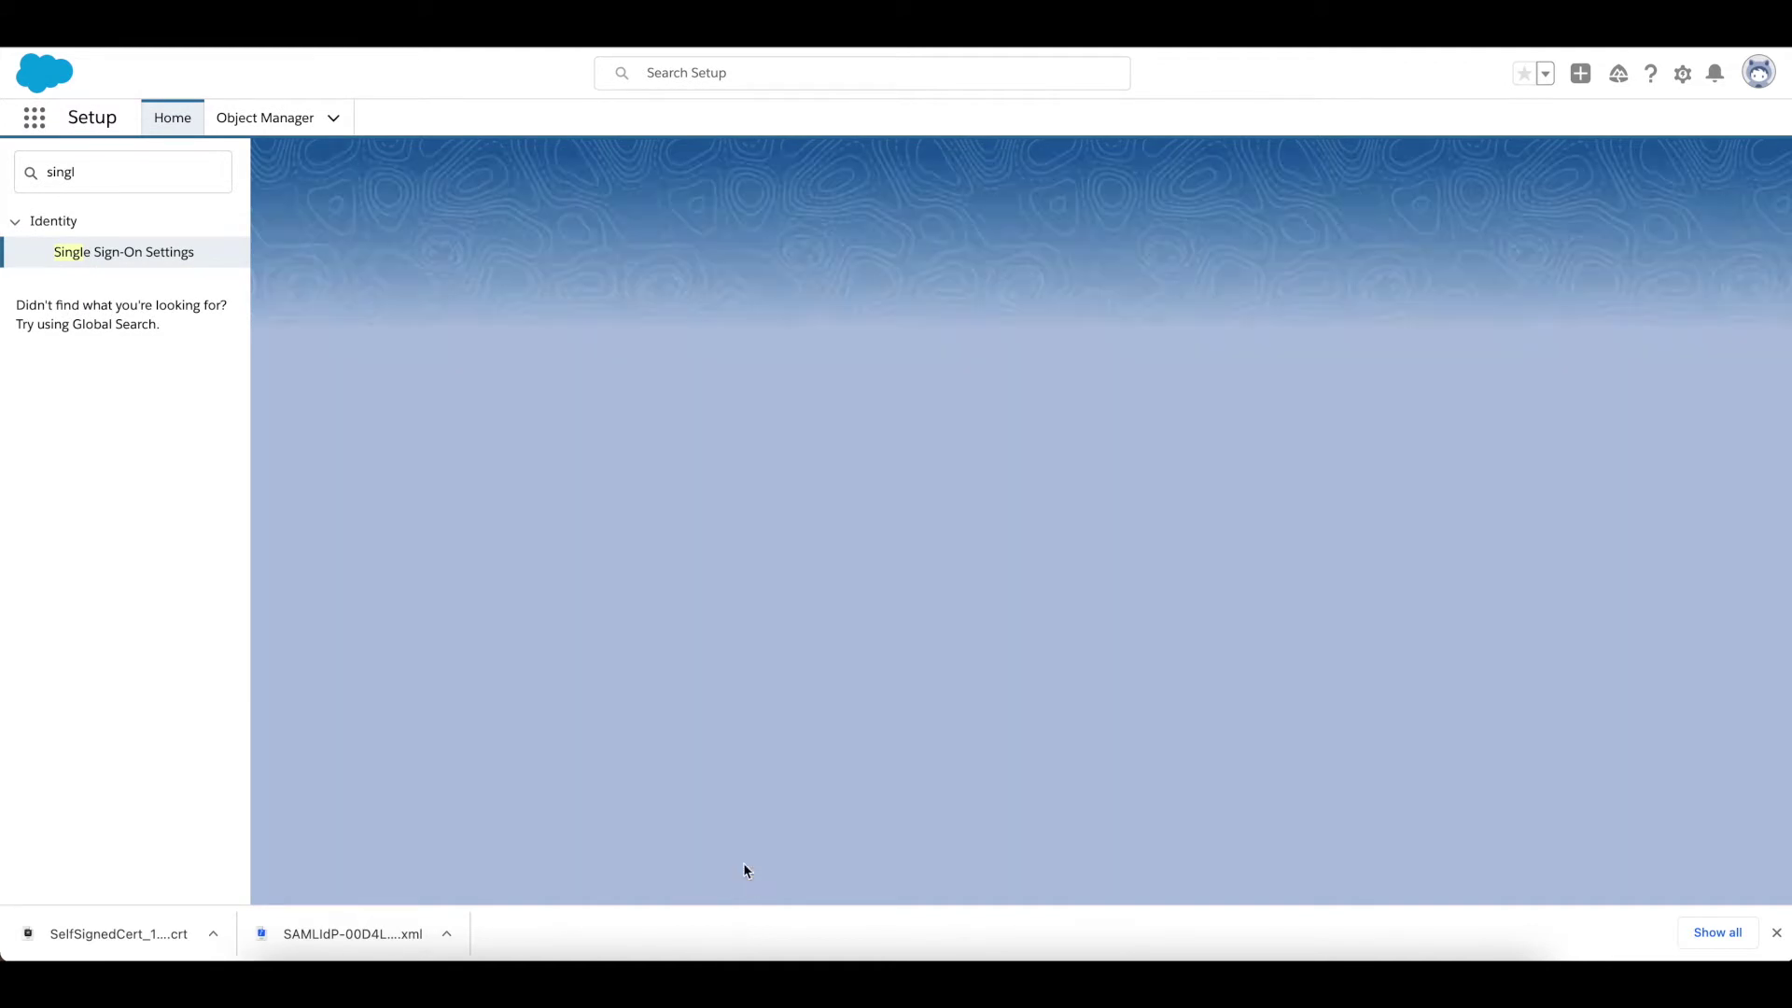
# Step: Replace the Quick Find search with 'app' to list app-related Setup entries
pyautogui.scroll(-1, 863, 674)
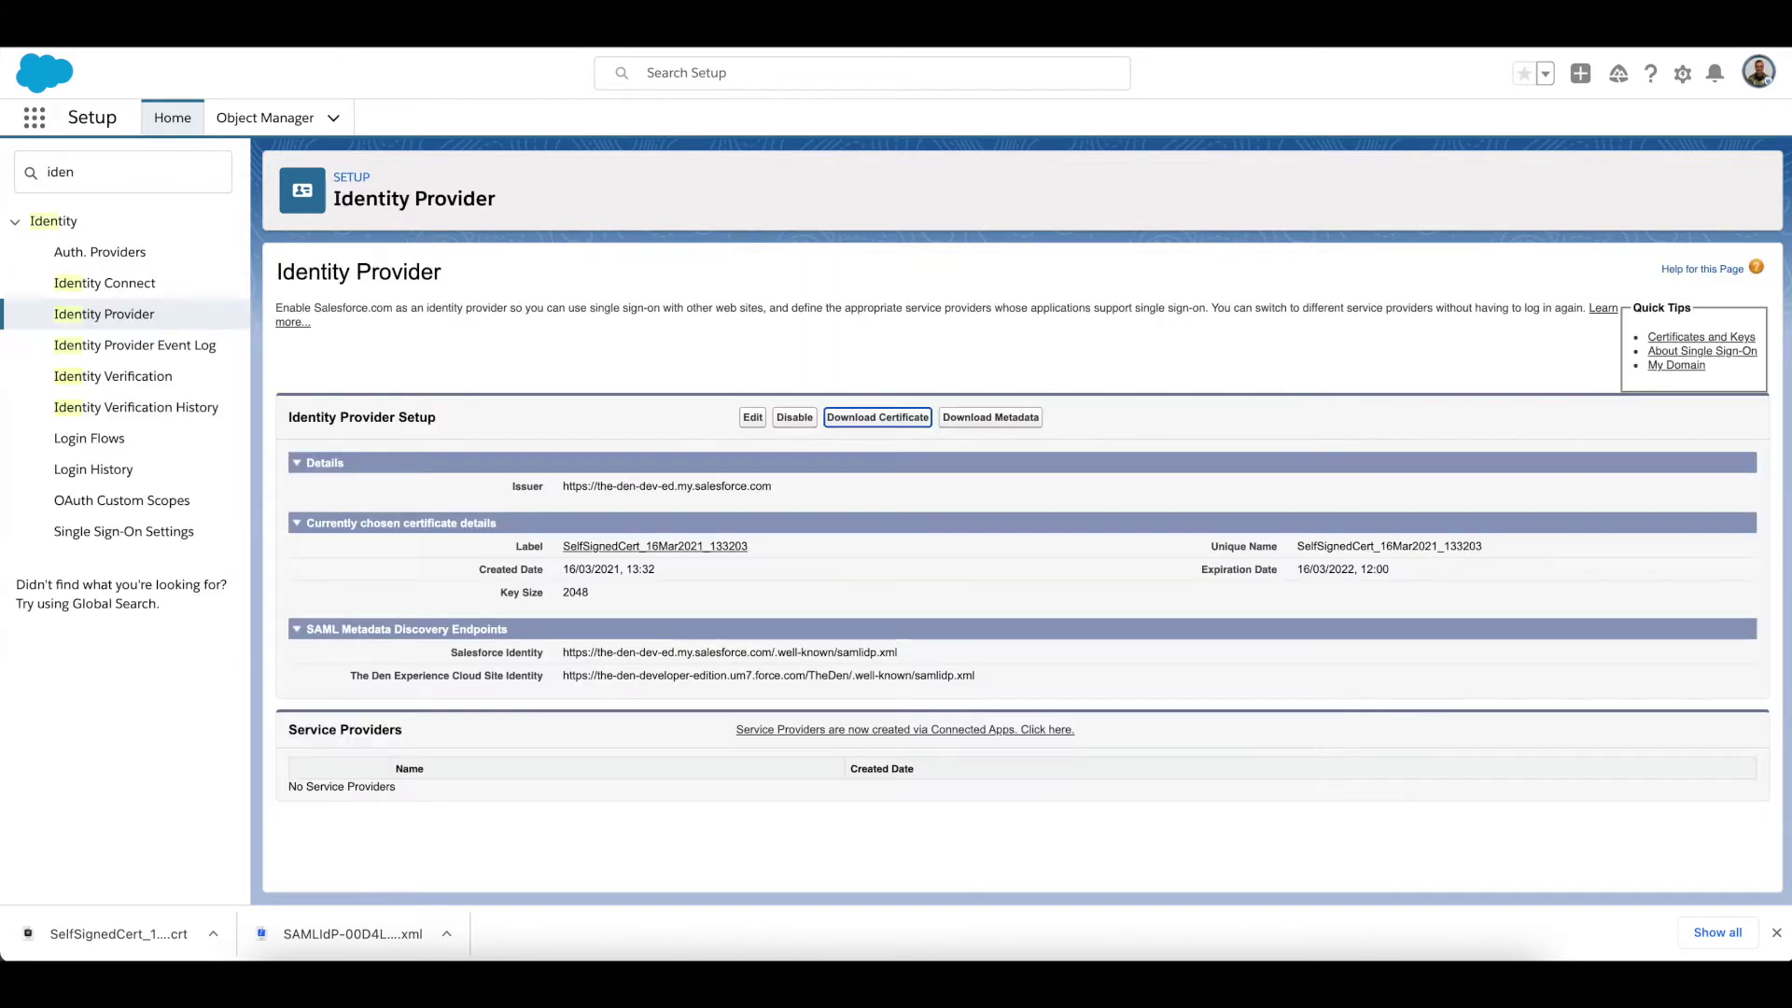
pyautogui.doubleClick(38, 176)
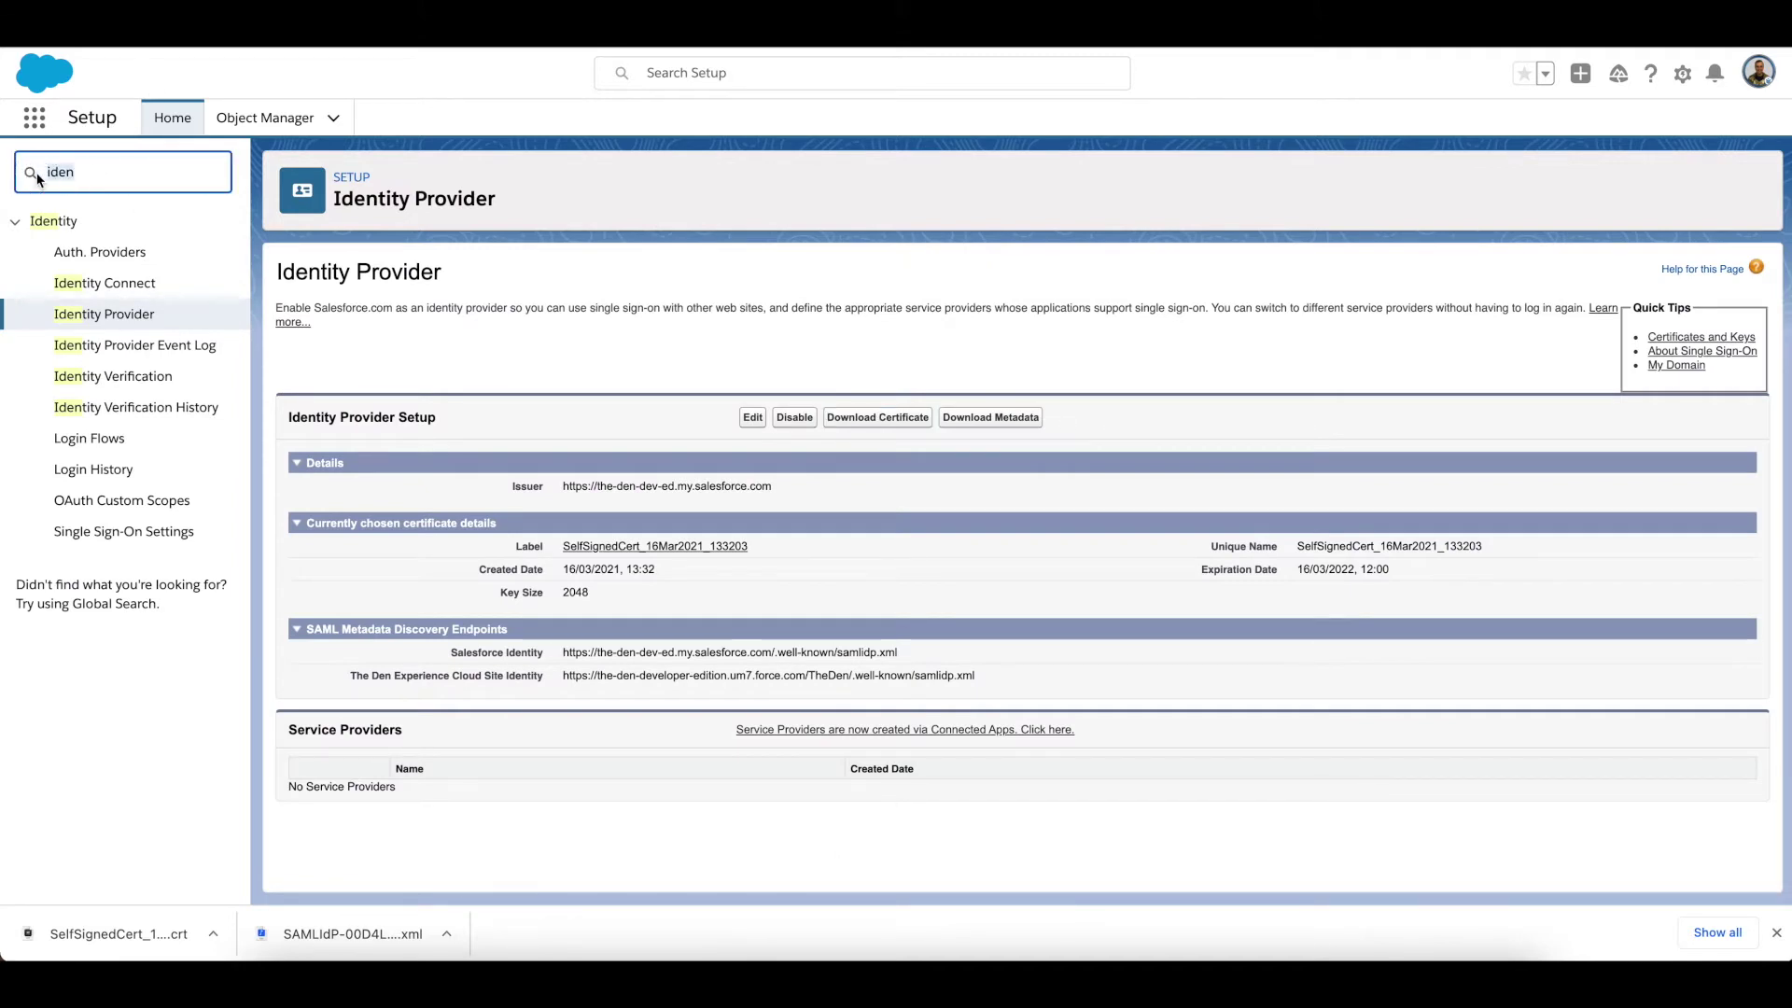
pyautogui.write('app')
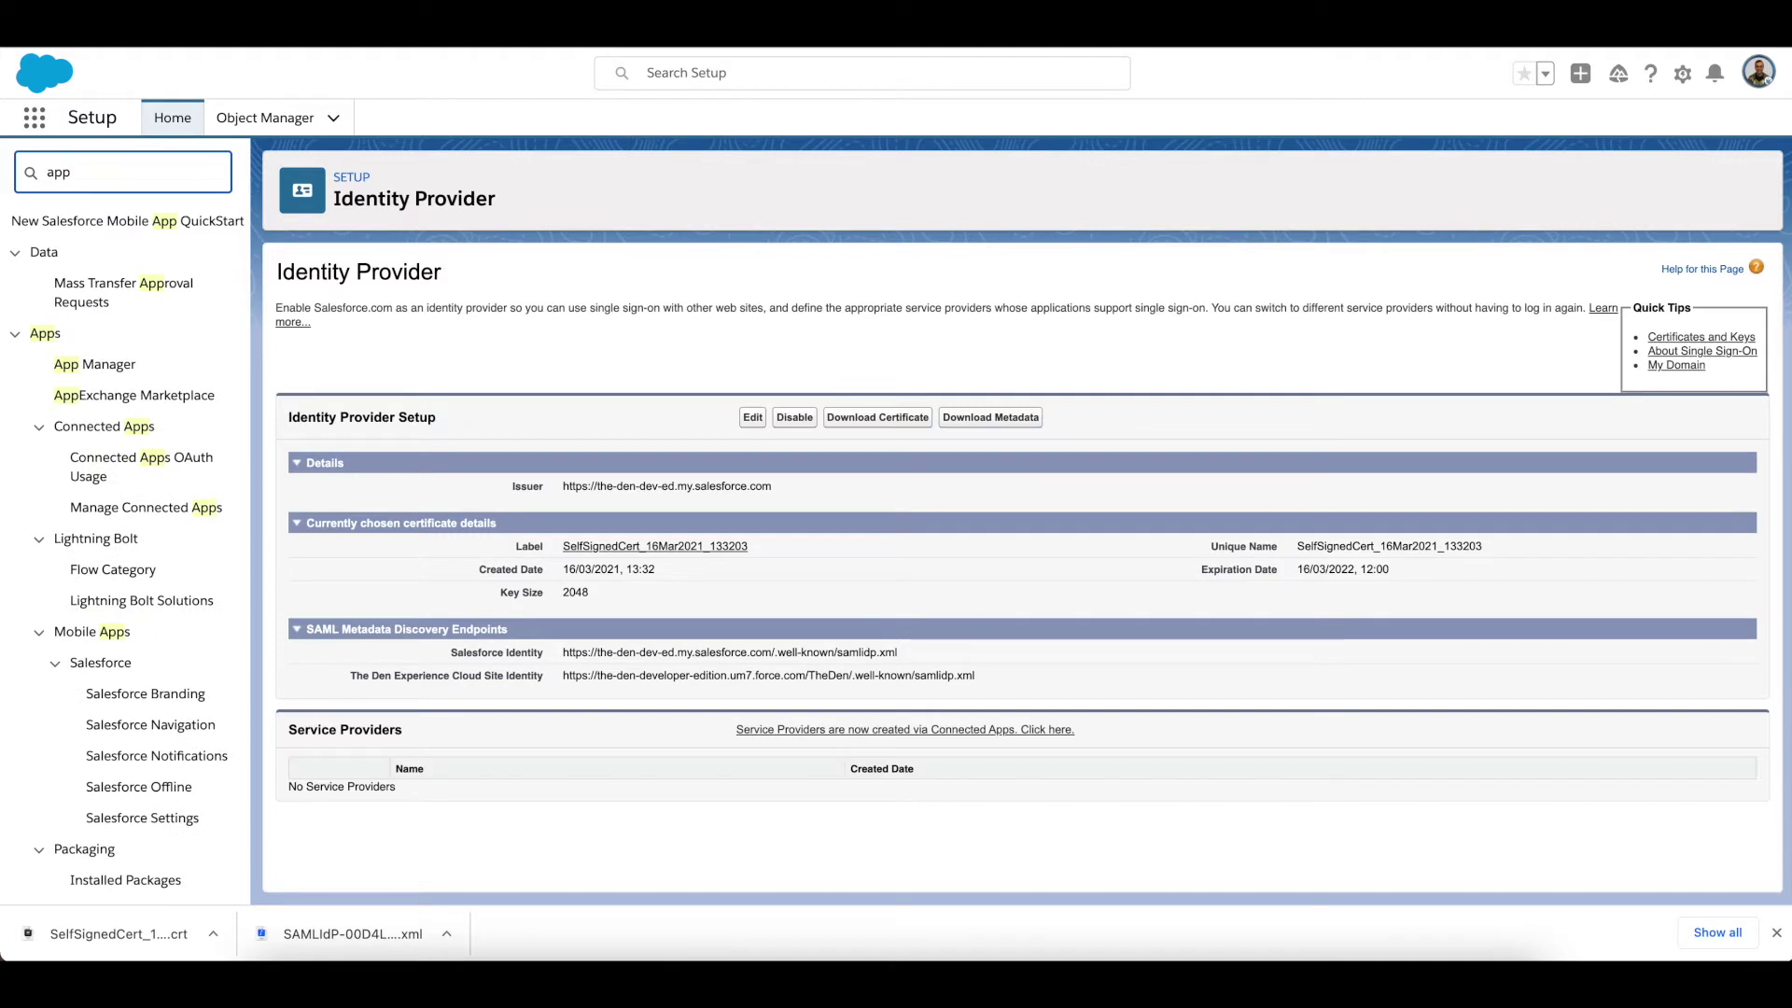
# Step: Start a new connected app from App Manager named 'The Wise Org'
pyautogui.click(94, 364)
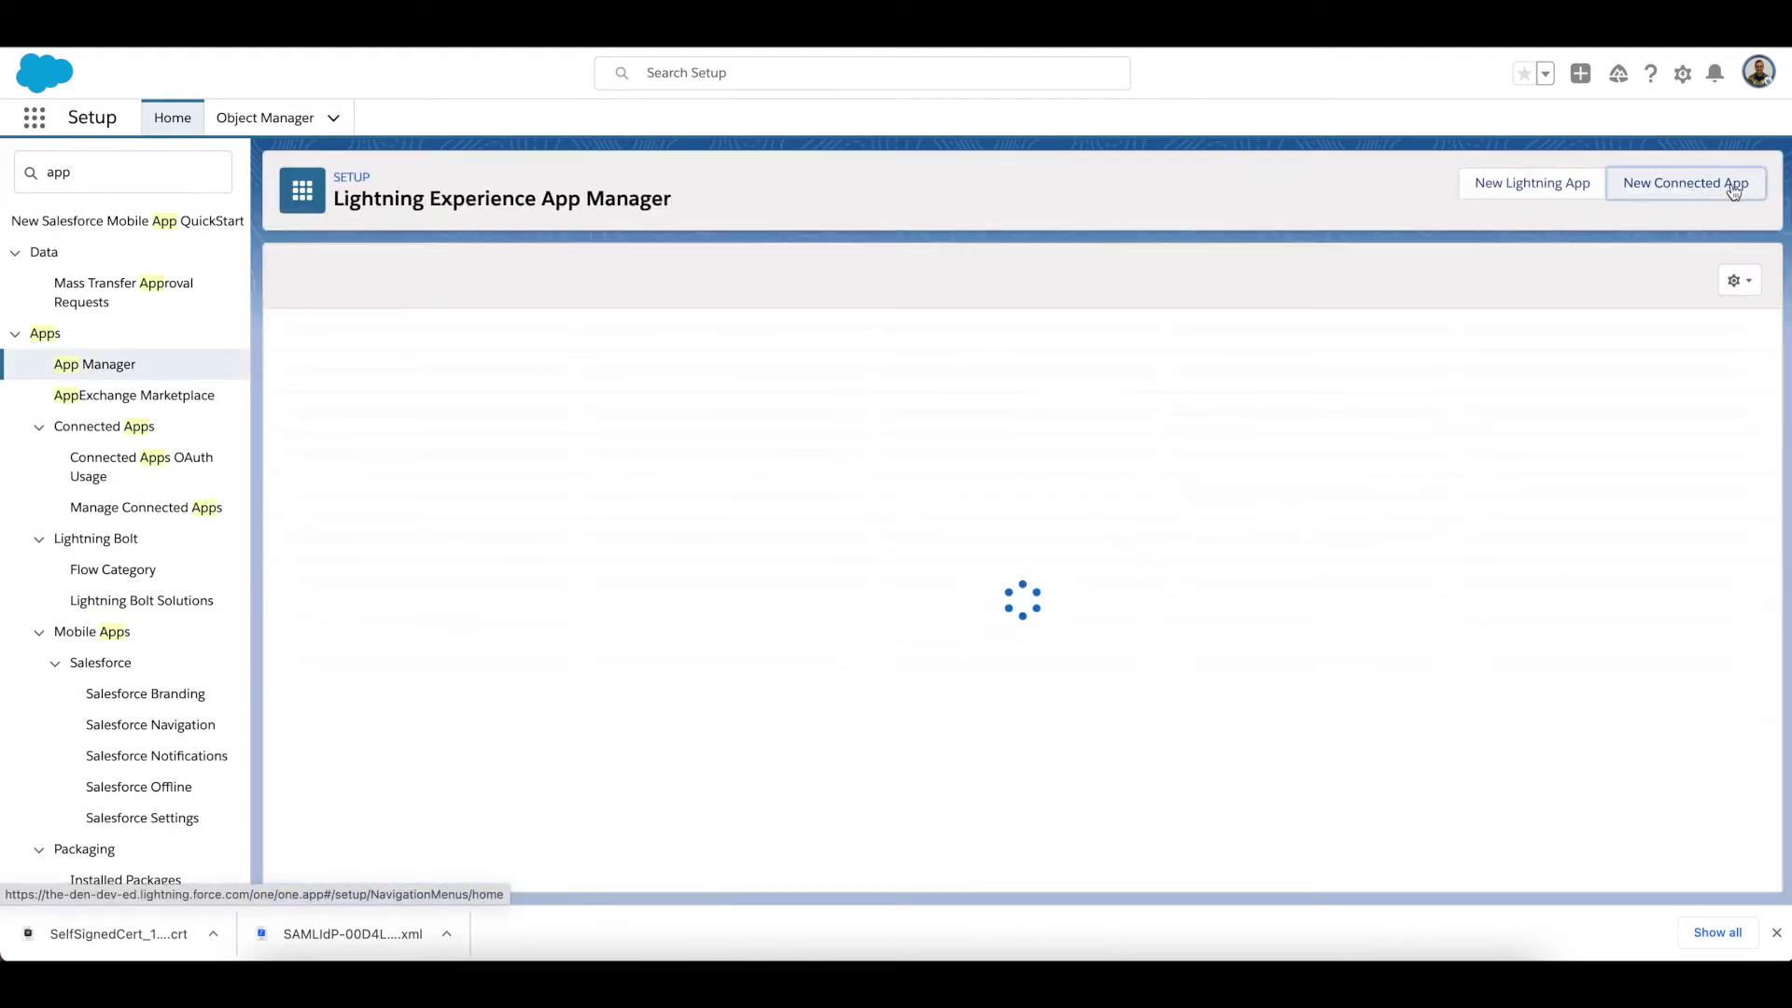
pyautogui.click(1734, 187)
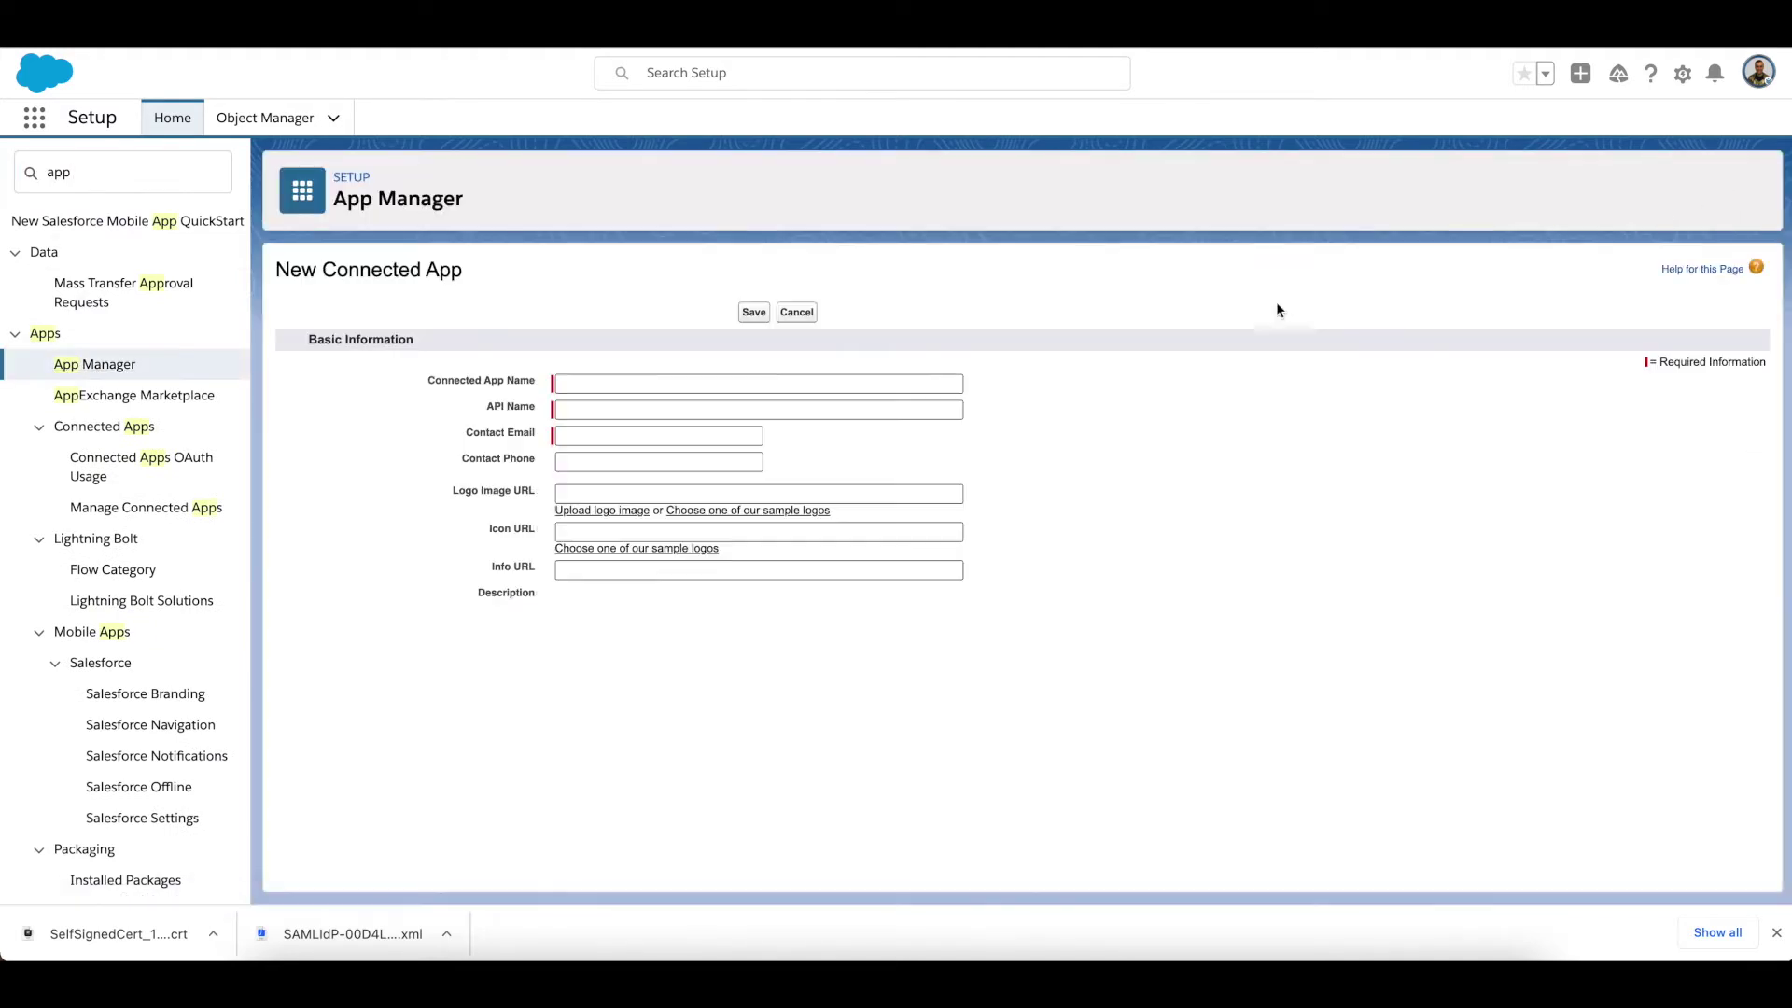
pyautogui.click(804, 390)
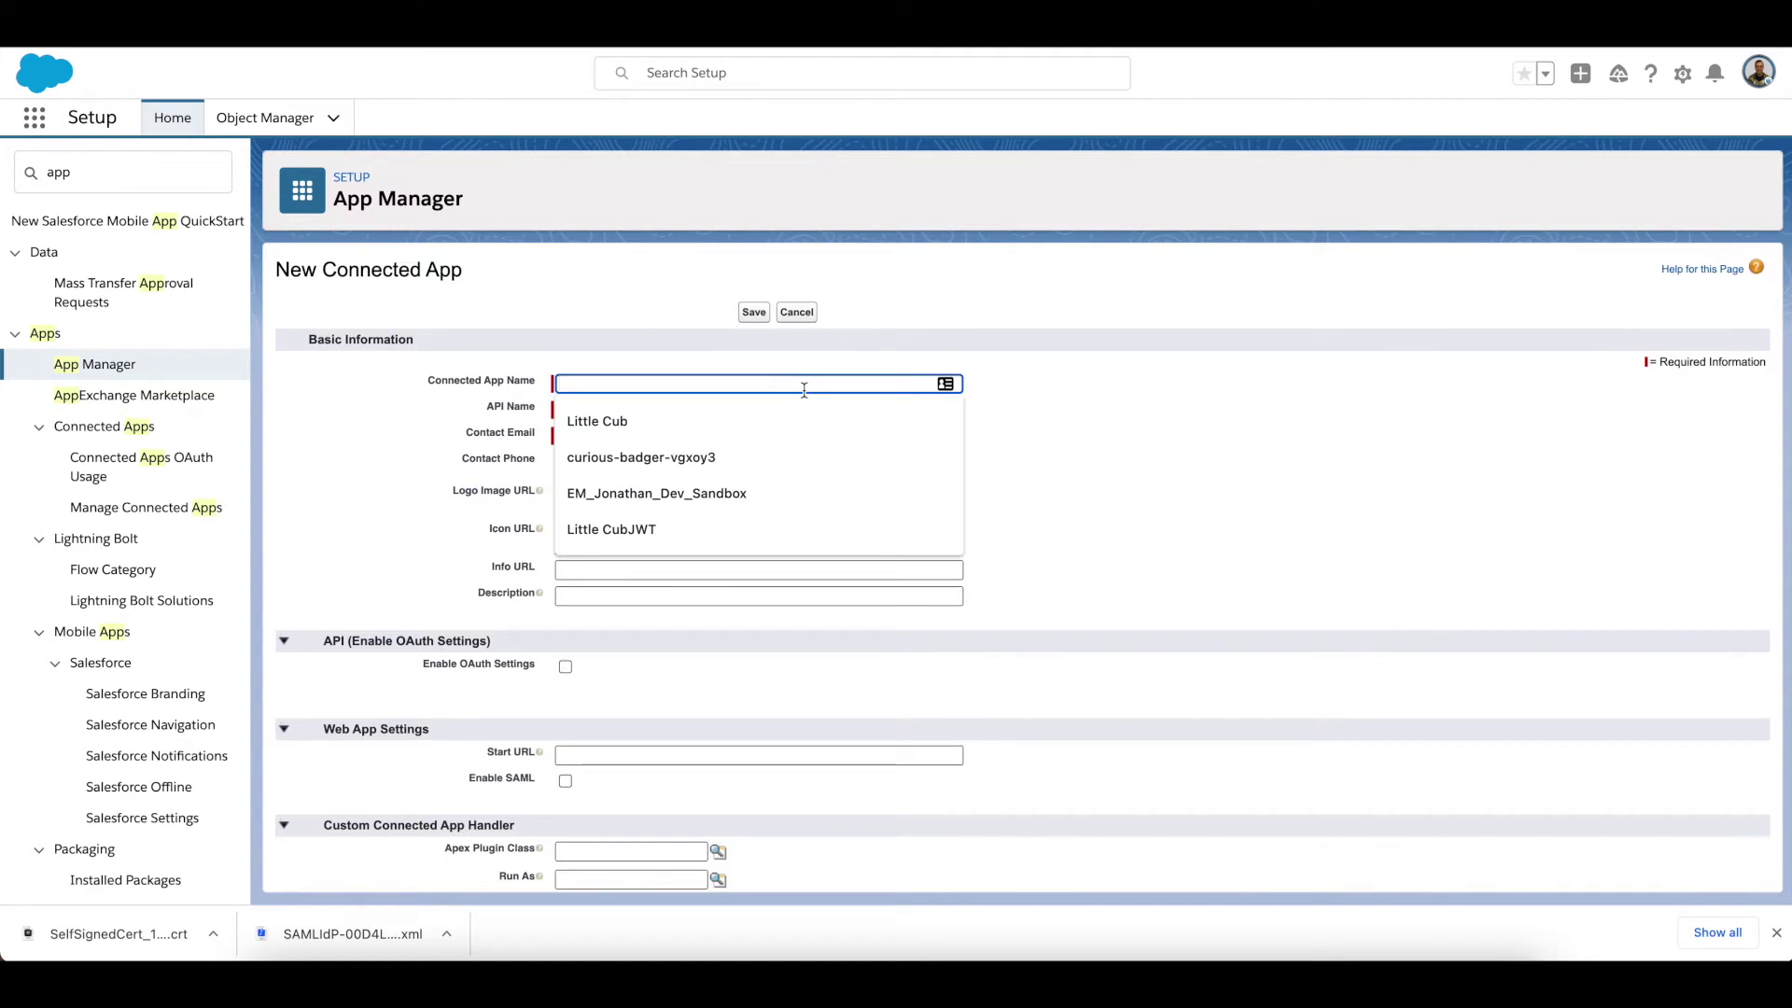
pyautogui.write('The Wise ')
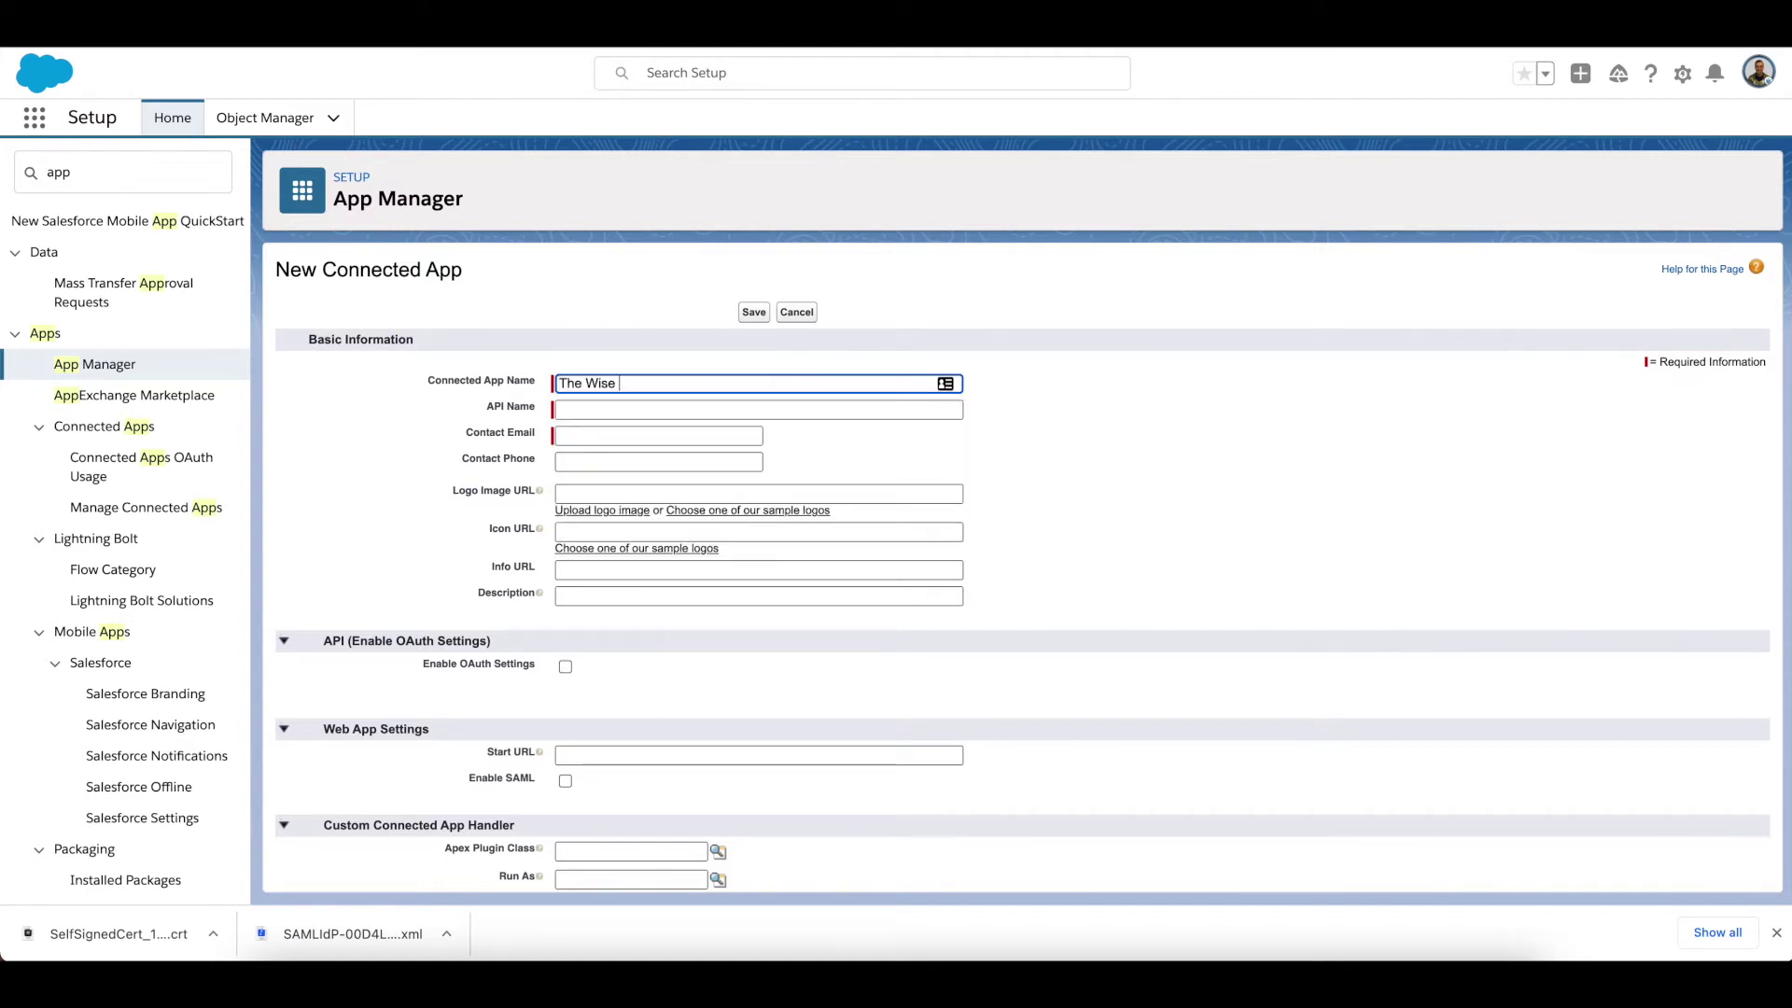
pyautogui.write('Org')
# Step: Autofill the connected app's Contact Email and Contact Phone fields
pyautogui.click(1279, 462)
pyautogui.click(697, 435)
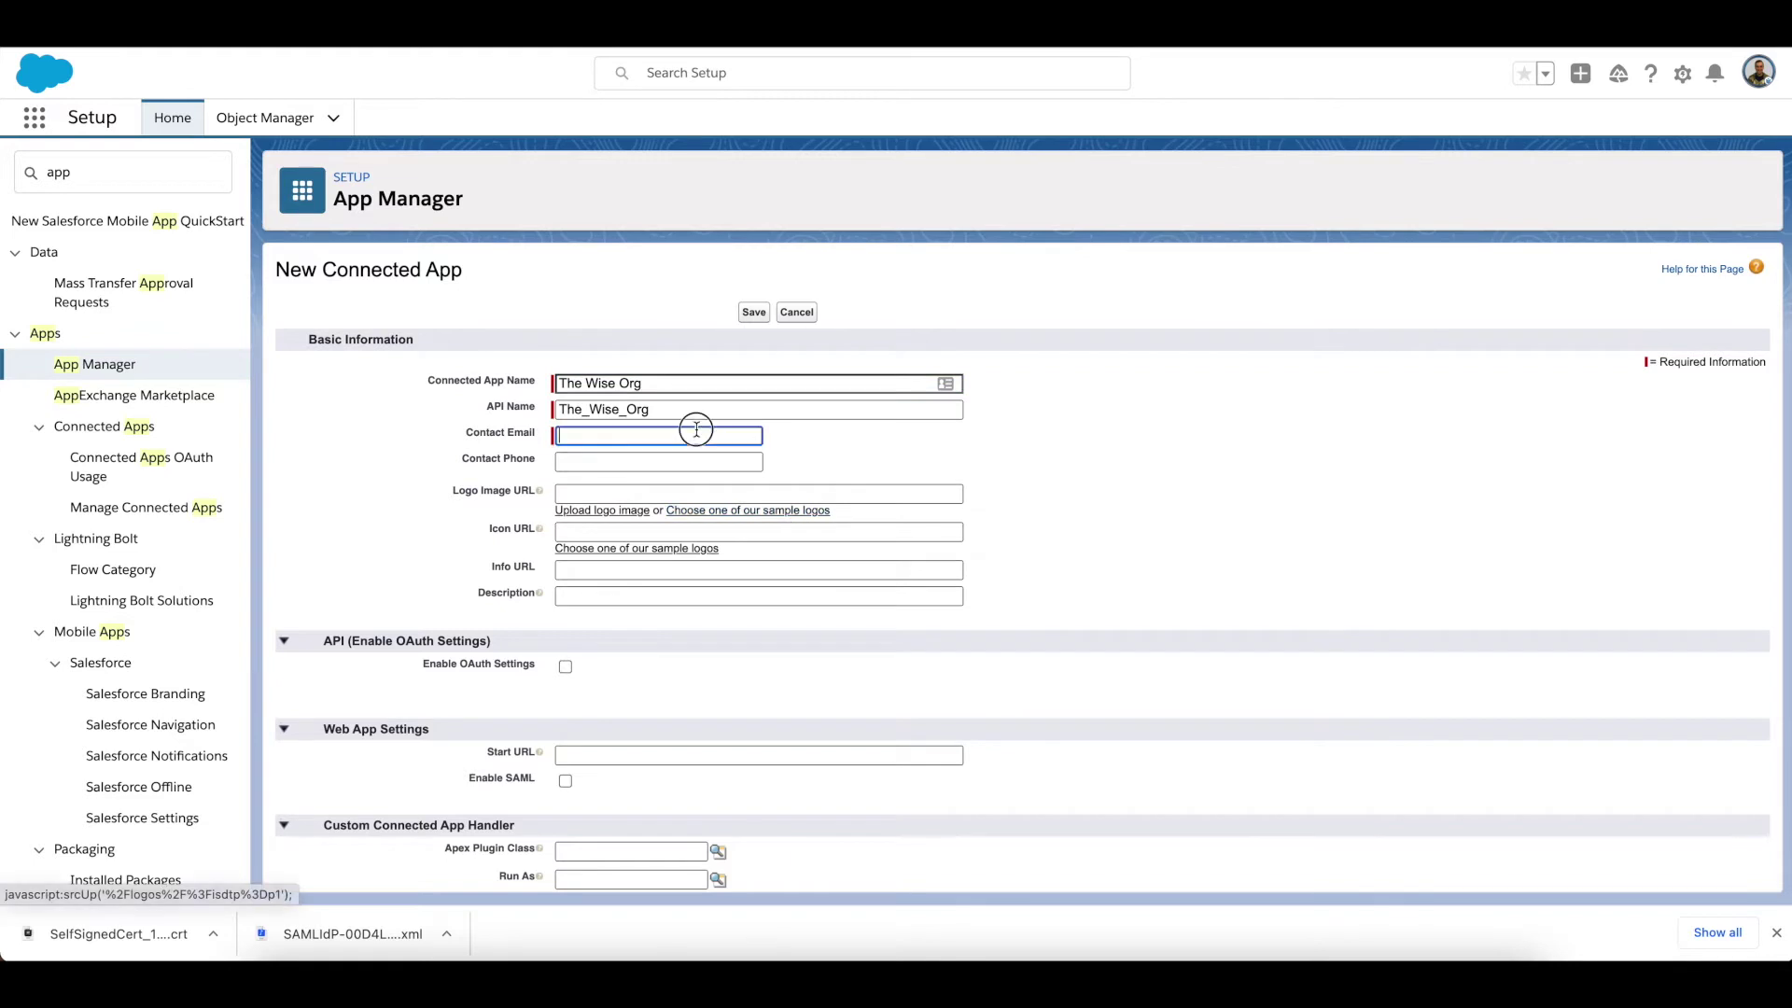
pyautogui.click(644, 478)
pyautogui.scroll(-2, 880, 480)
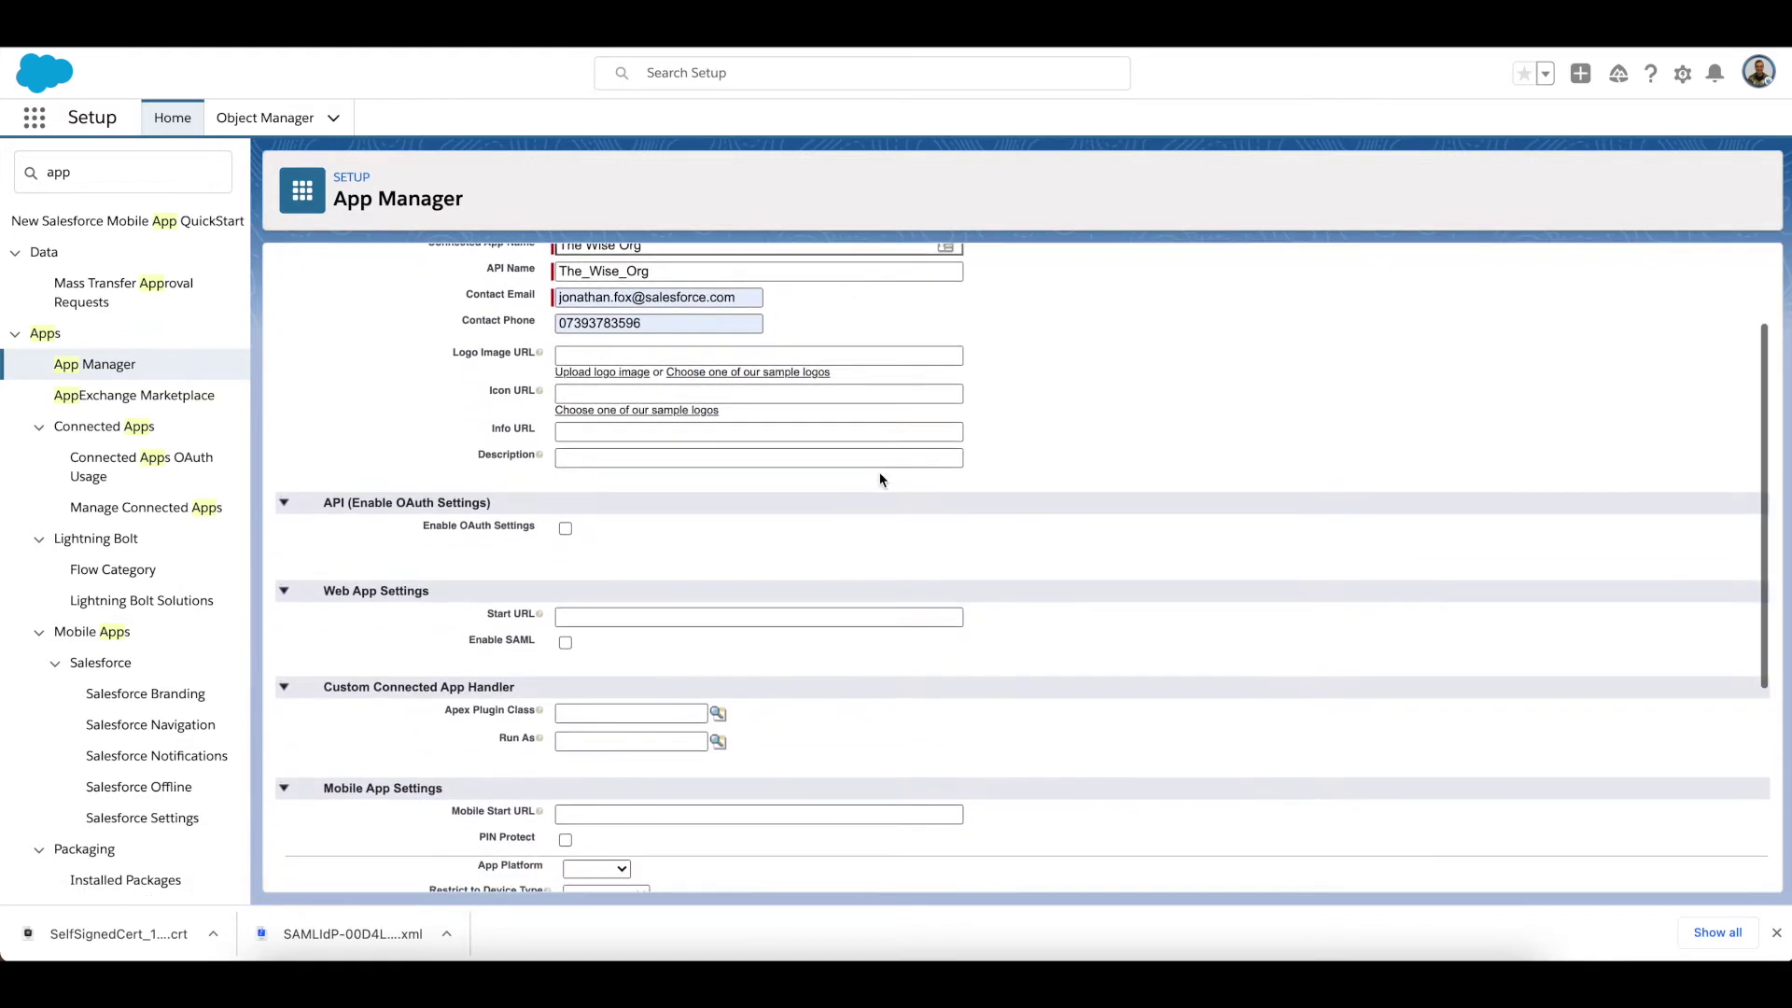
pyautogui.scroll(-1, 762, 426)
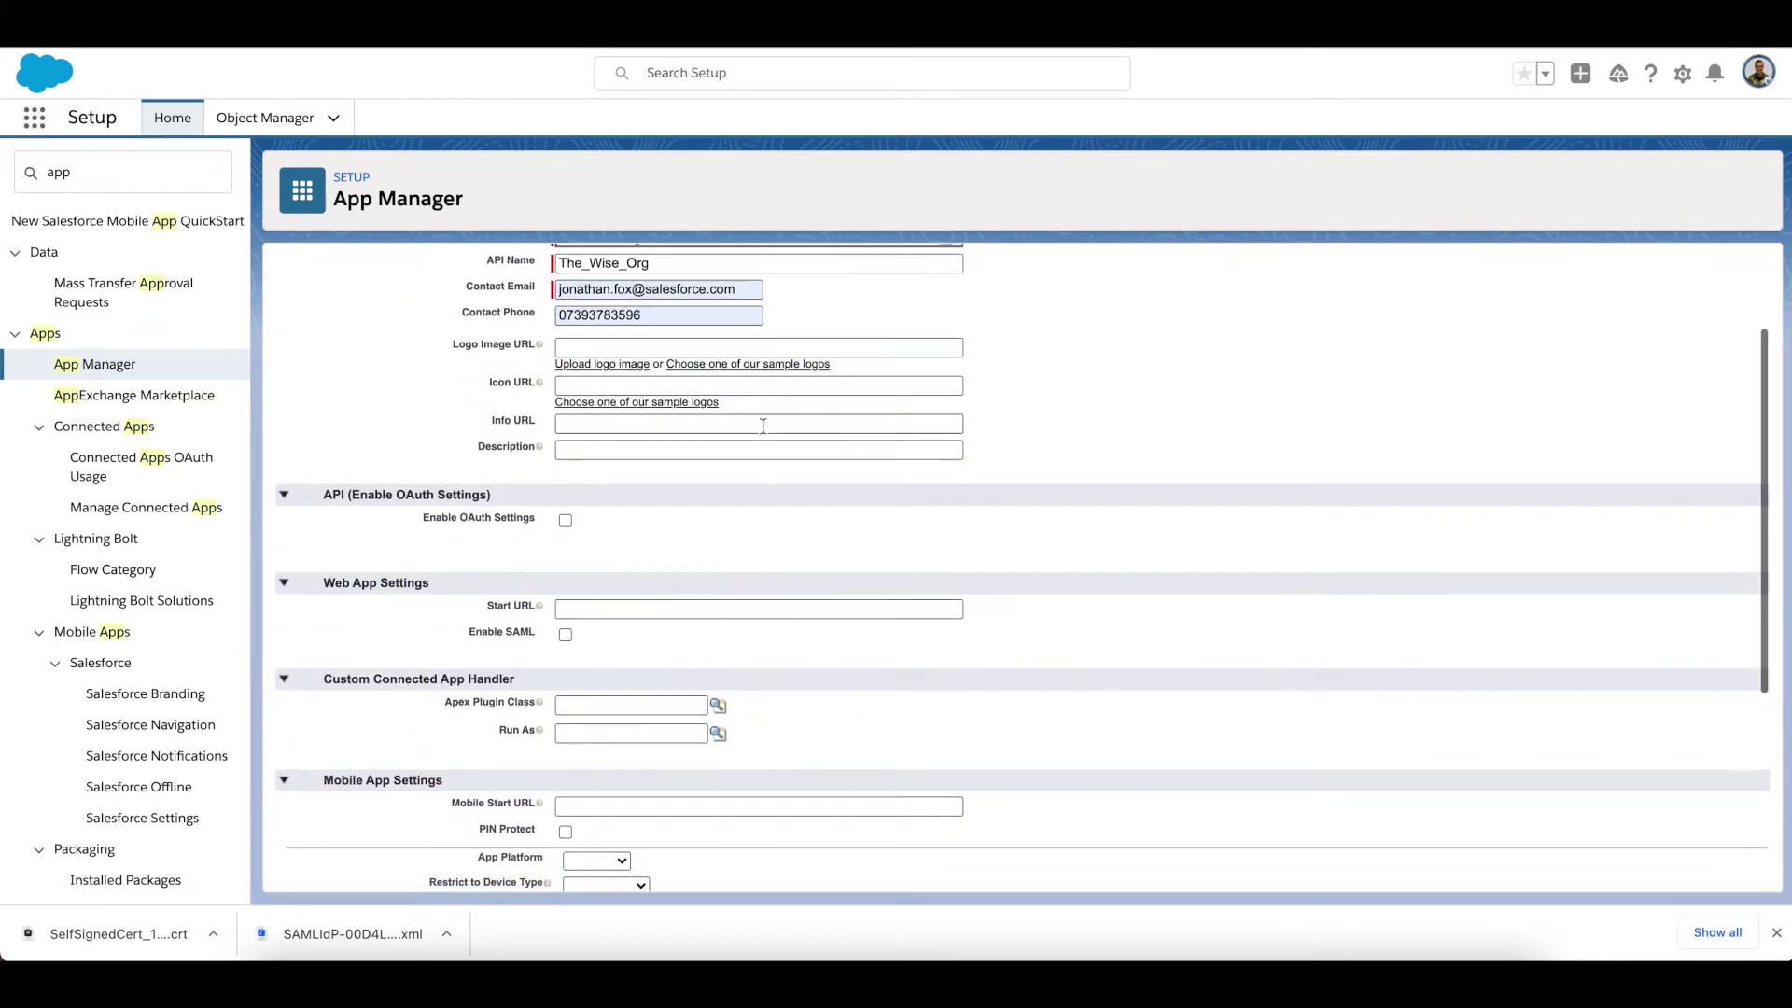
pyautogui.scroll(3, 762, 426)
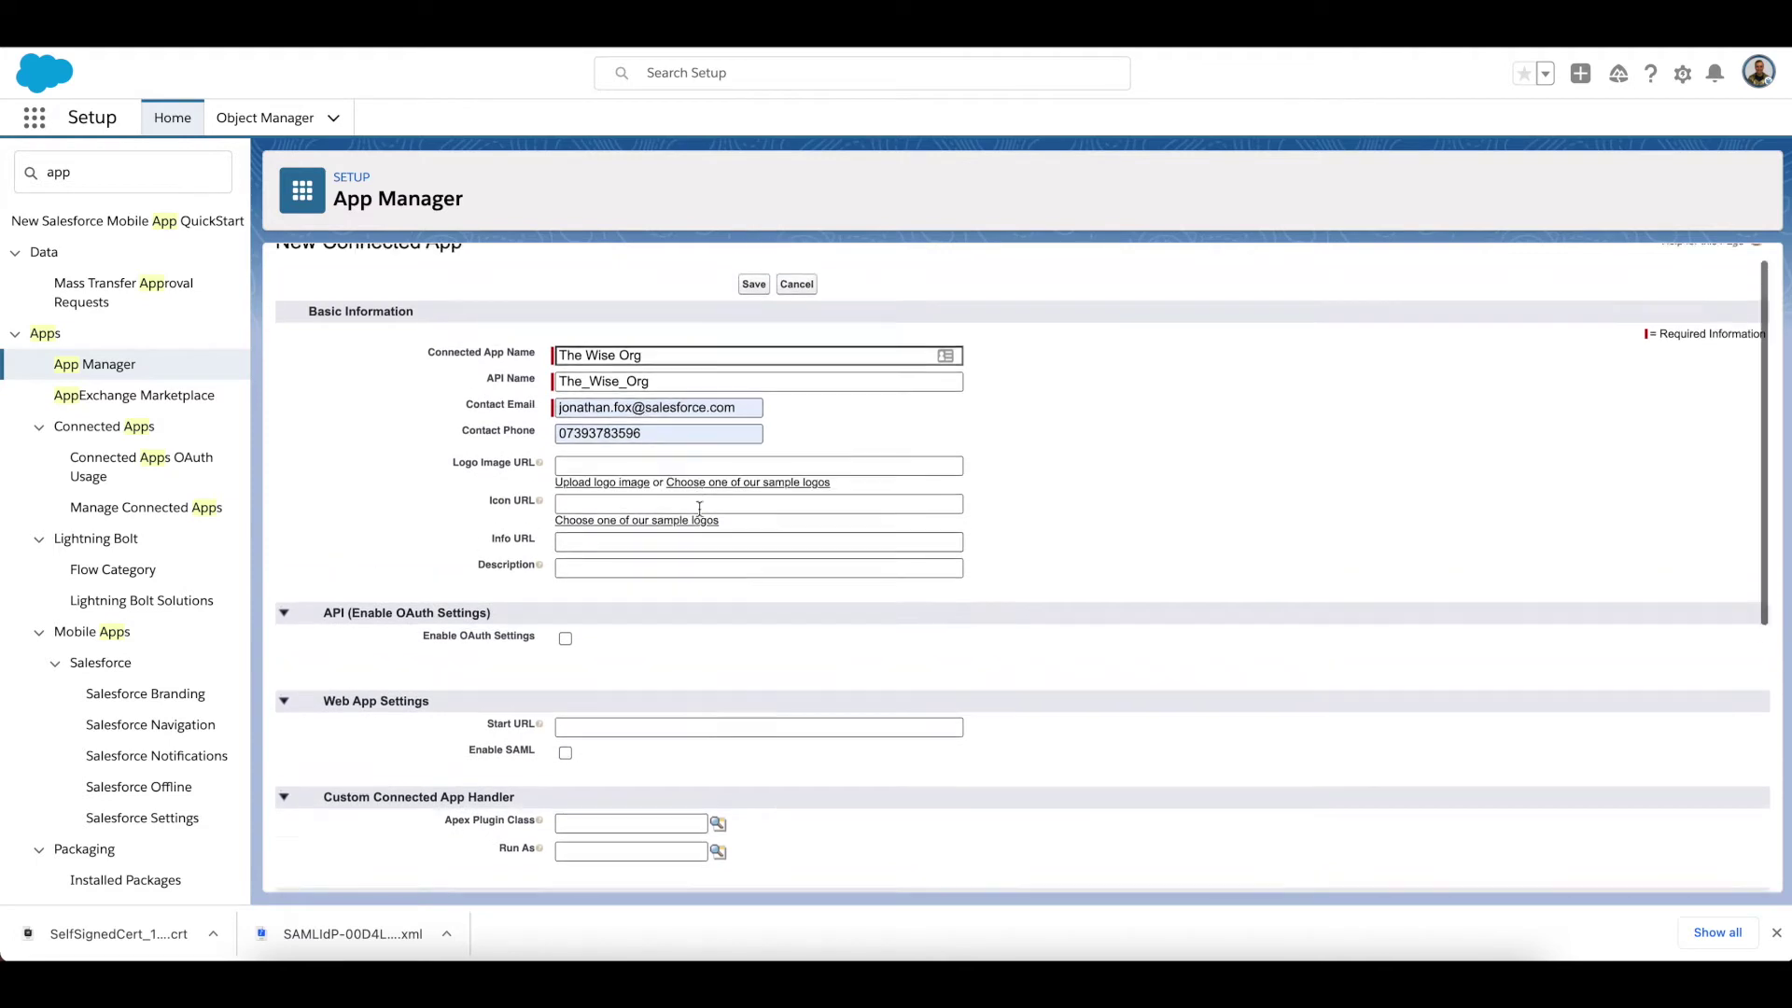
pyautogui.scroll(1, 699, 509)
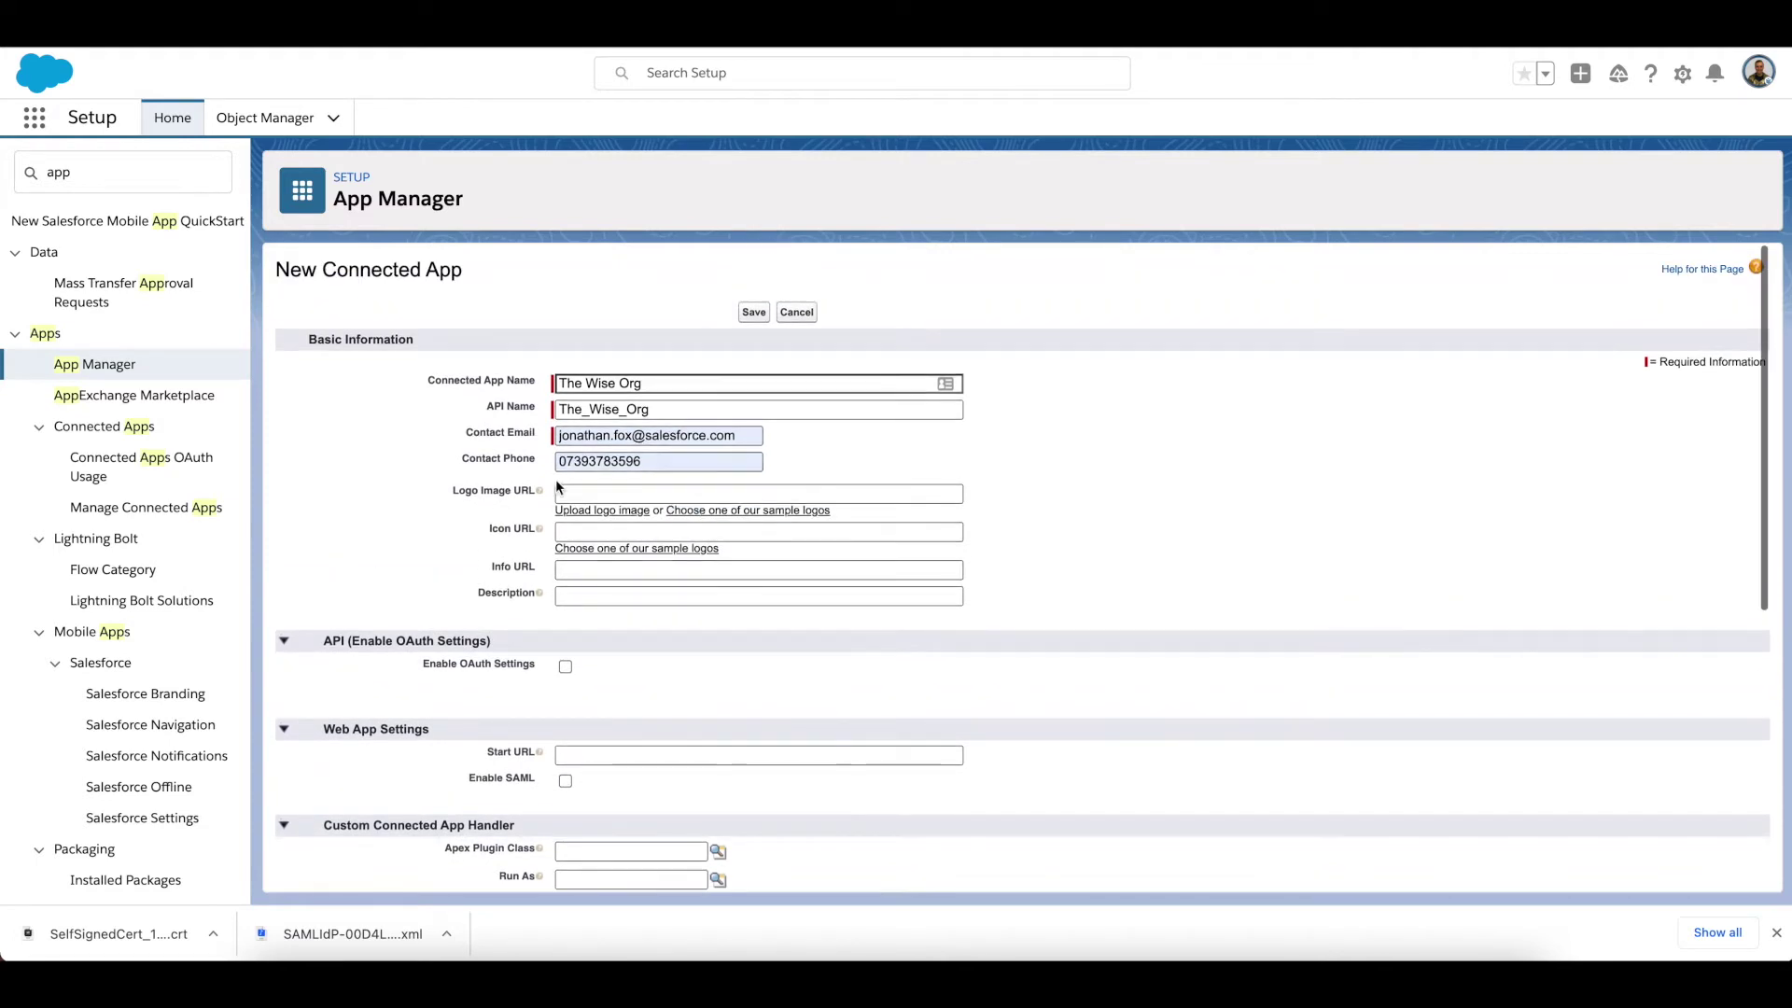
pyautogui.scroll(-3, 653, 561)
# Step: Copy the org's login URL and paste it as the connected app's Start URL
pyautogui.click(654, 560)
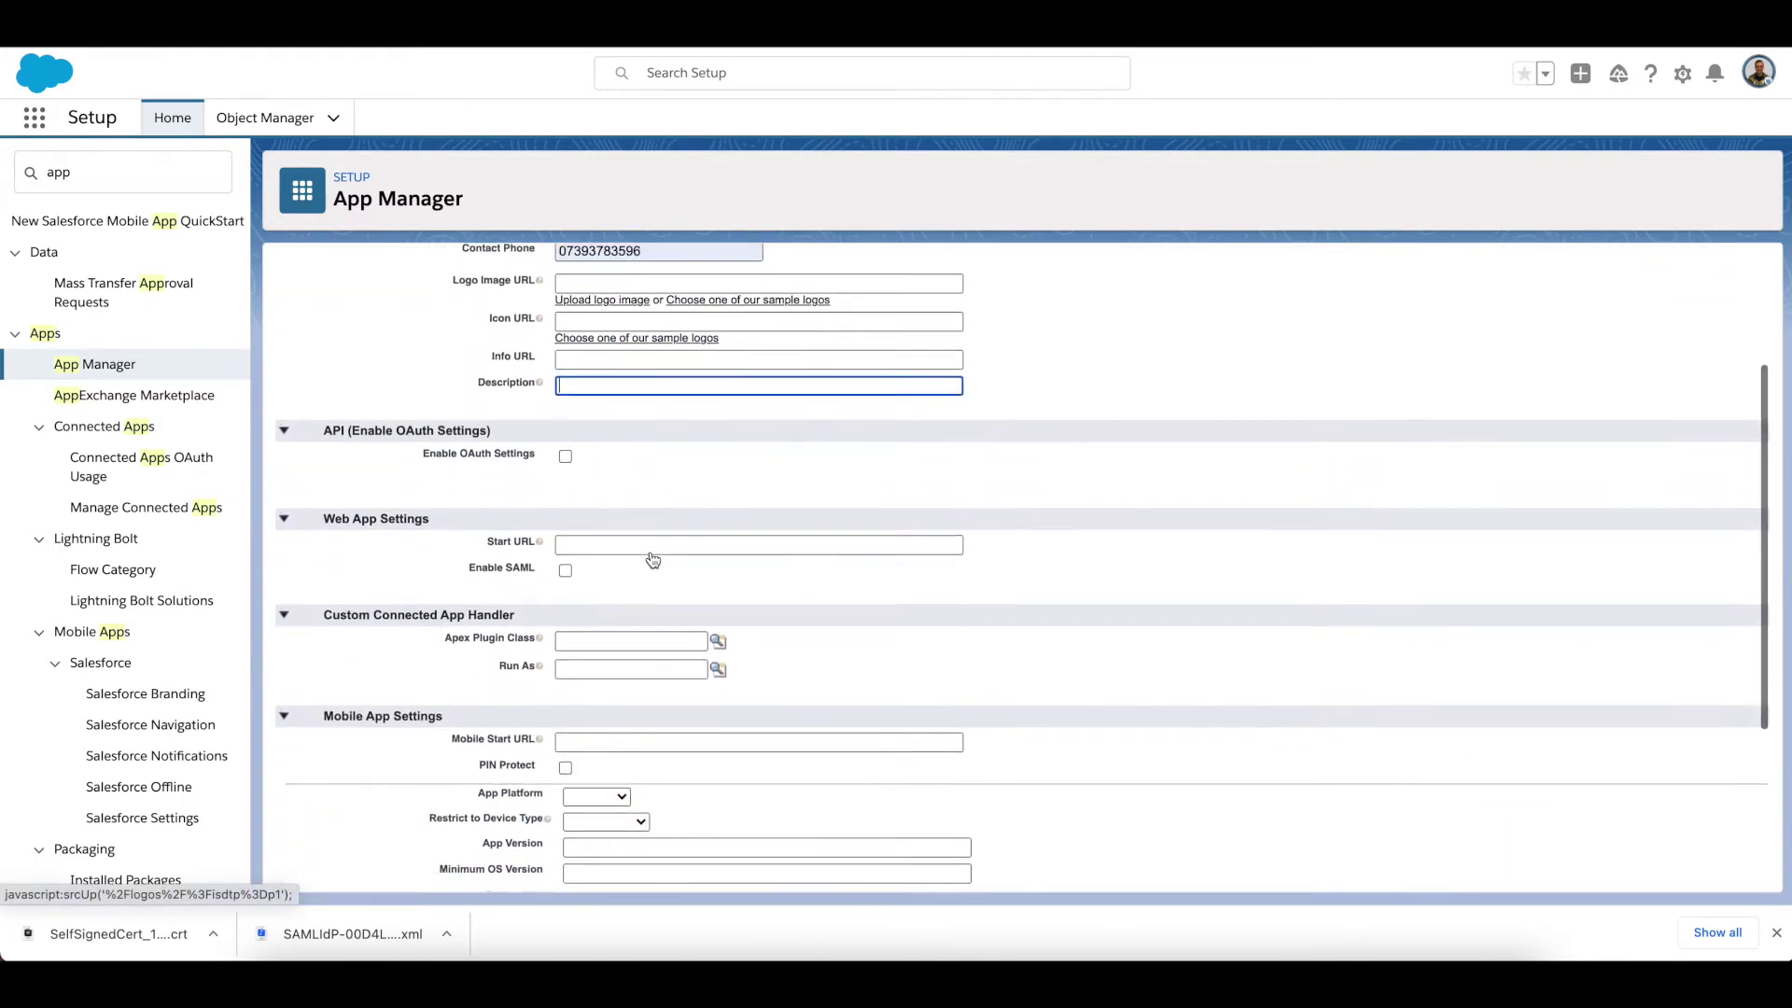
pyautogui.scroll(-1, 650, 560)
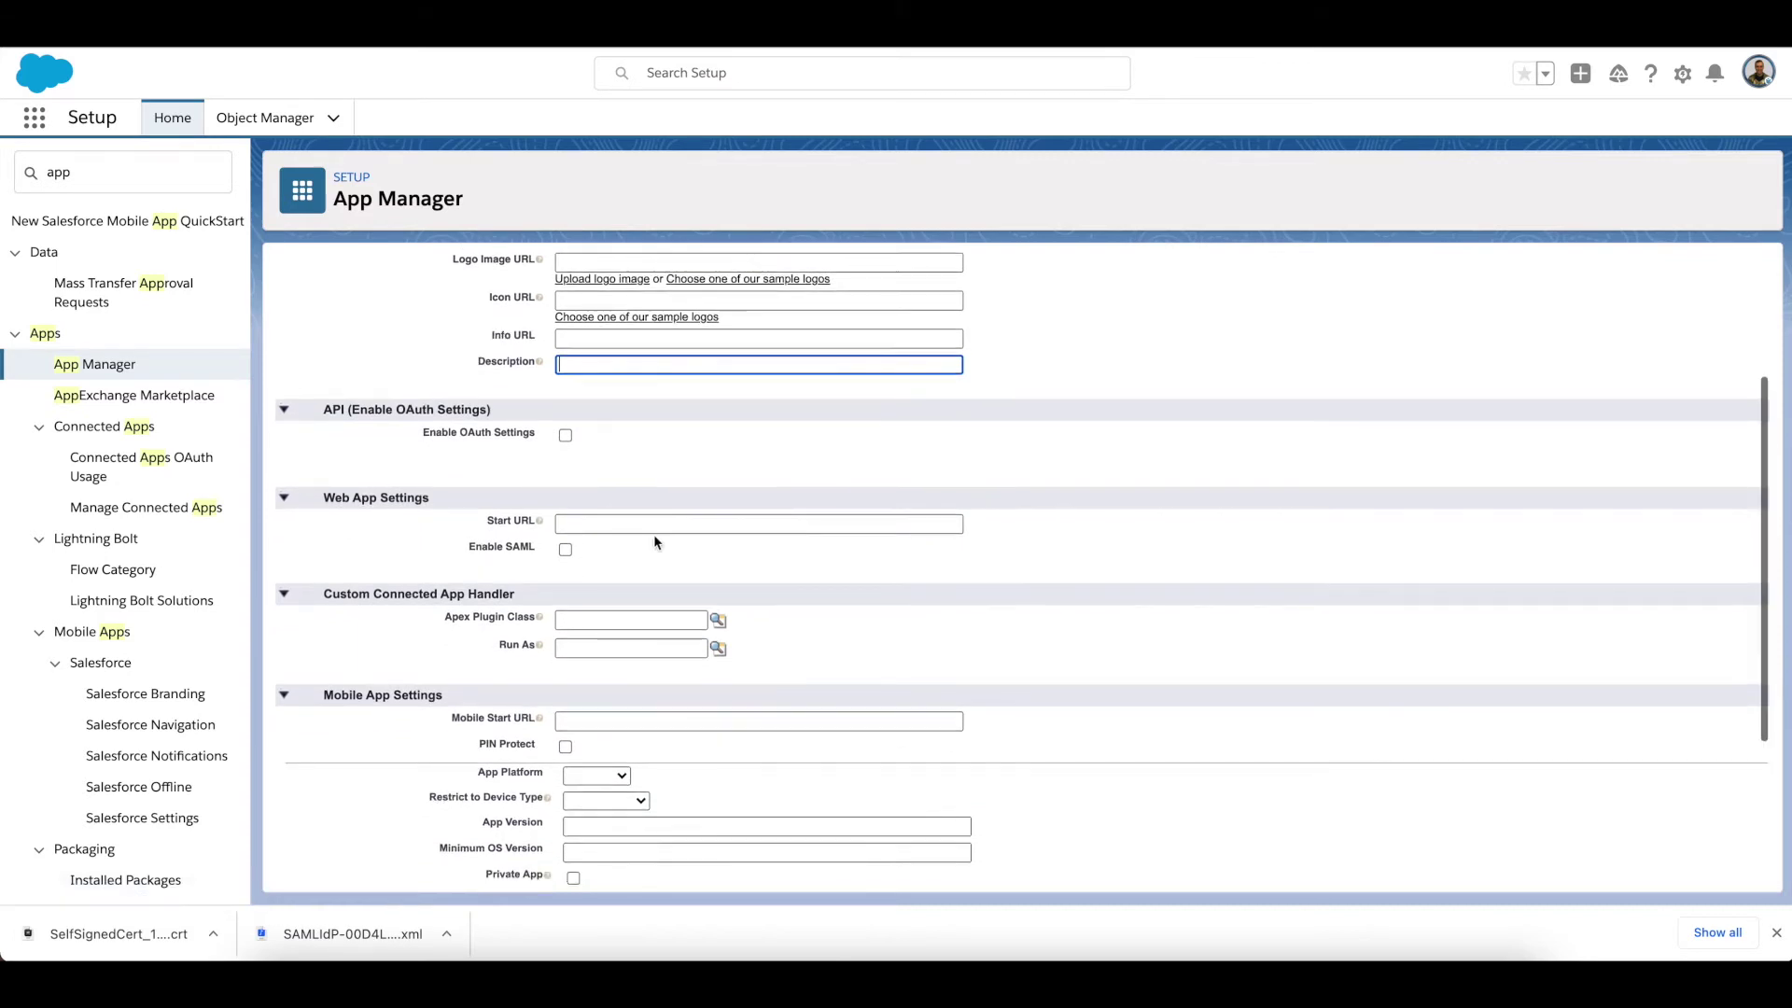
pyautogui.scroll(-1, 366, 523)
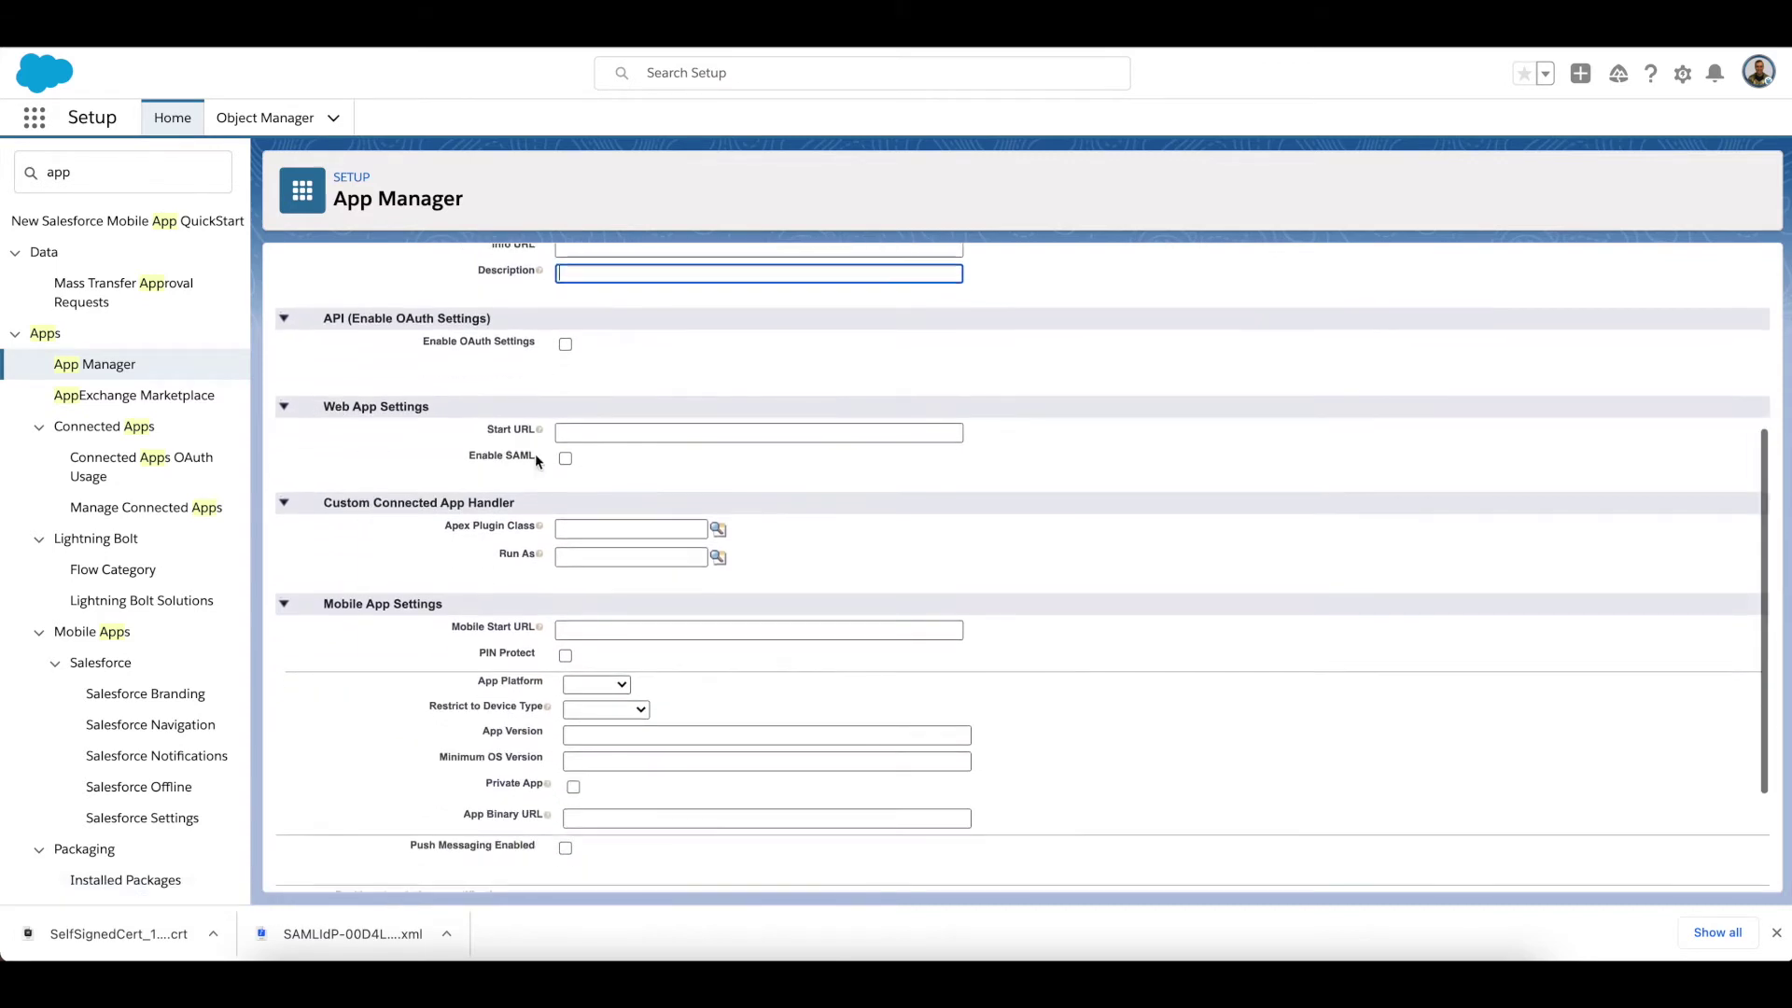
pyautogui.click(586, 431)
pyautogui.click(429, 456)
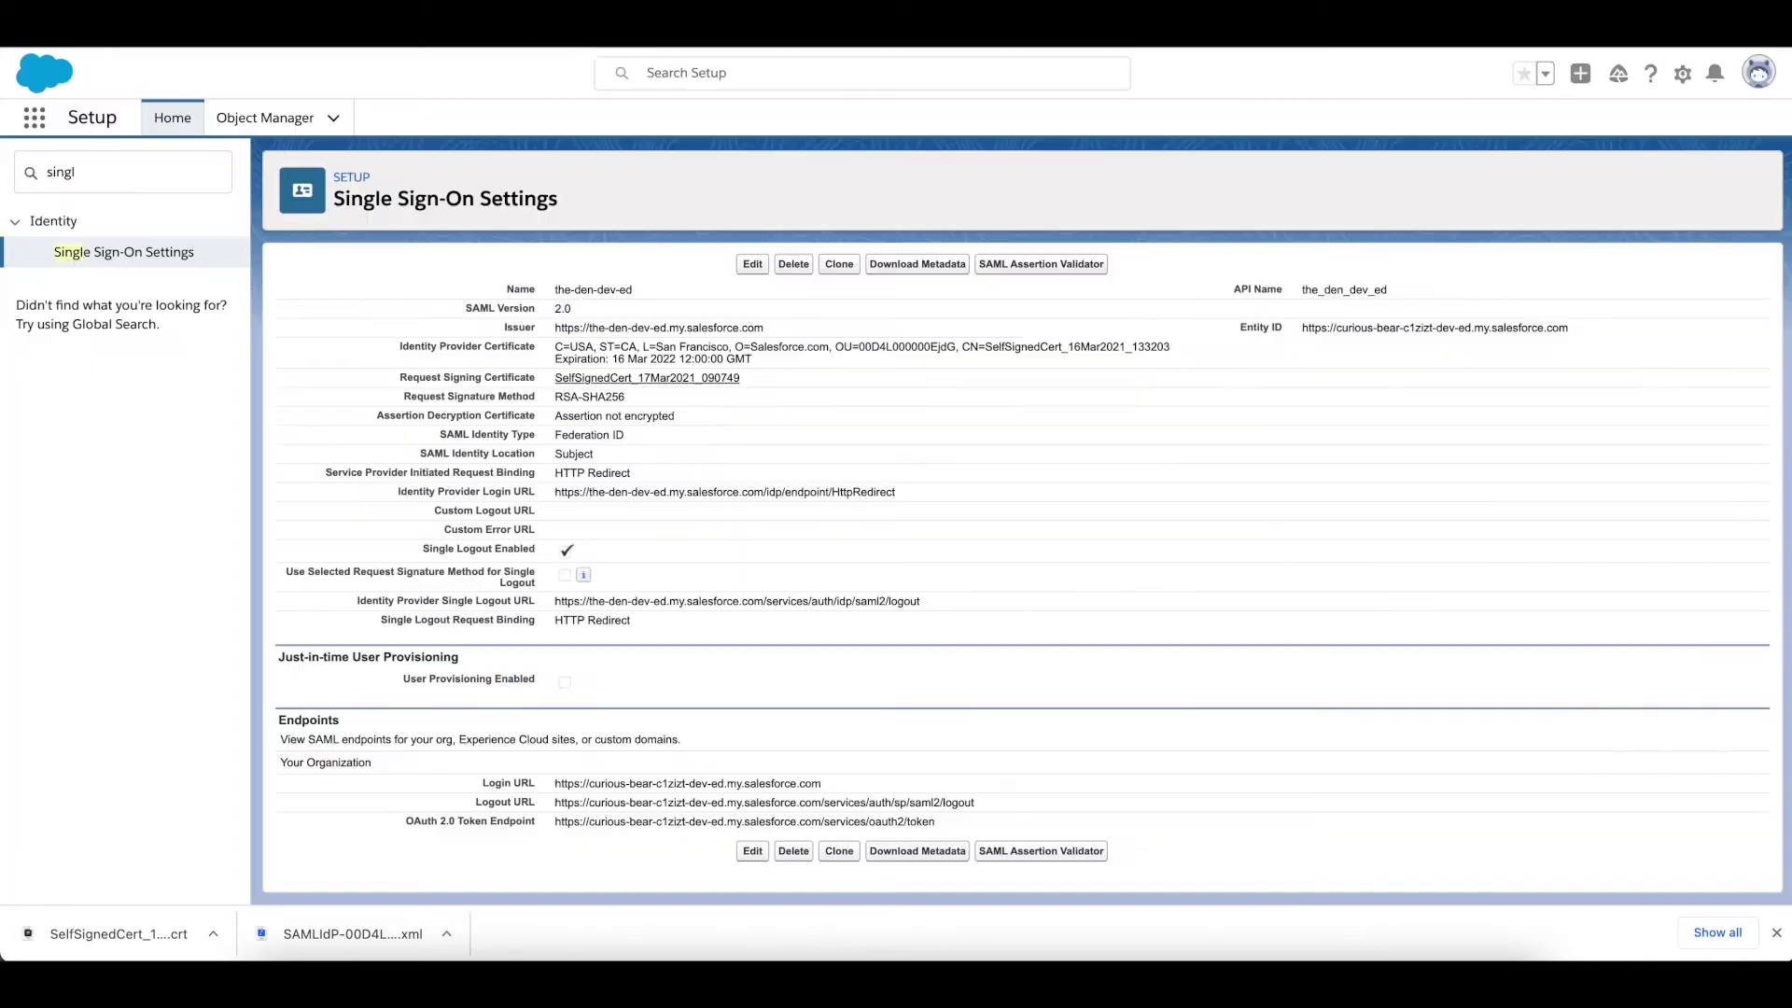
pyautogui.moveTo(552, 787); pyautogui.dragTo(833, 795)
pyautogui.hotkey('ctrl', 'c')
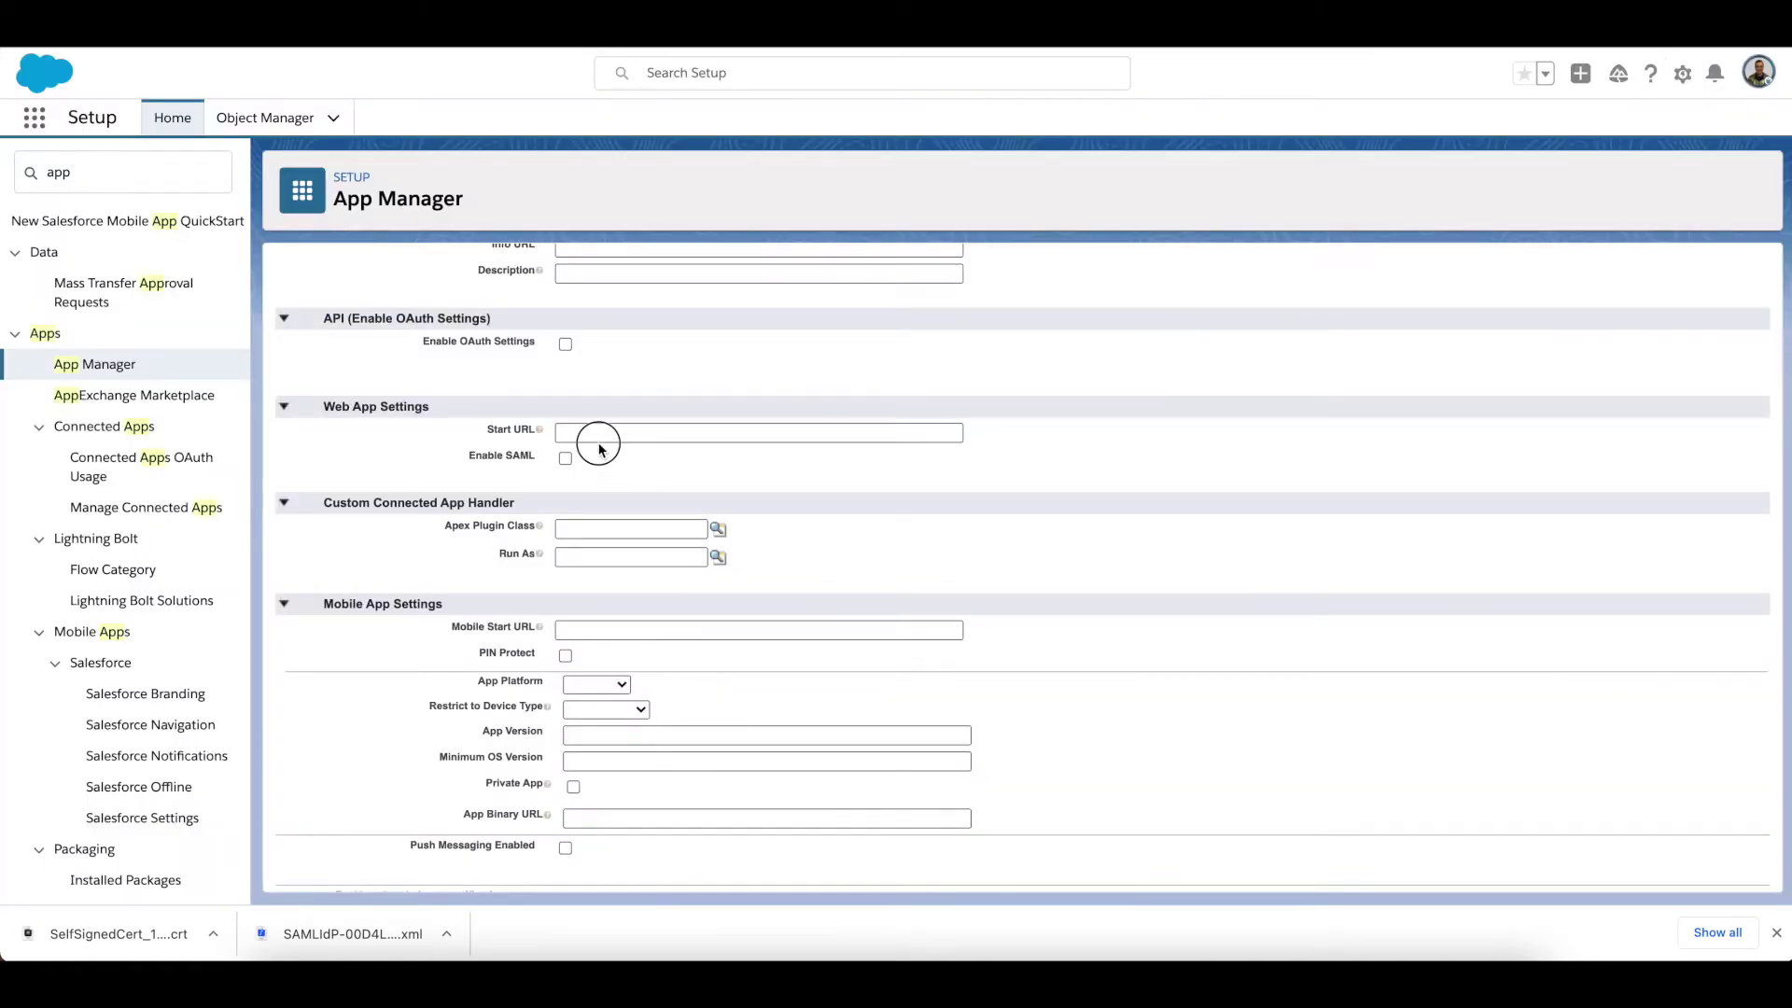
pyautogui.click(599, 443)
pyautogui.click(560, 463)
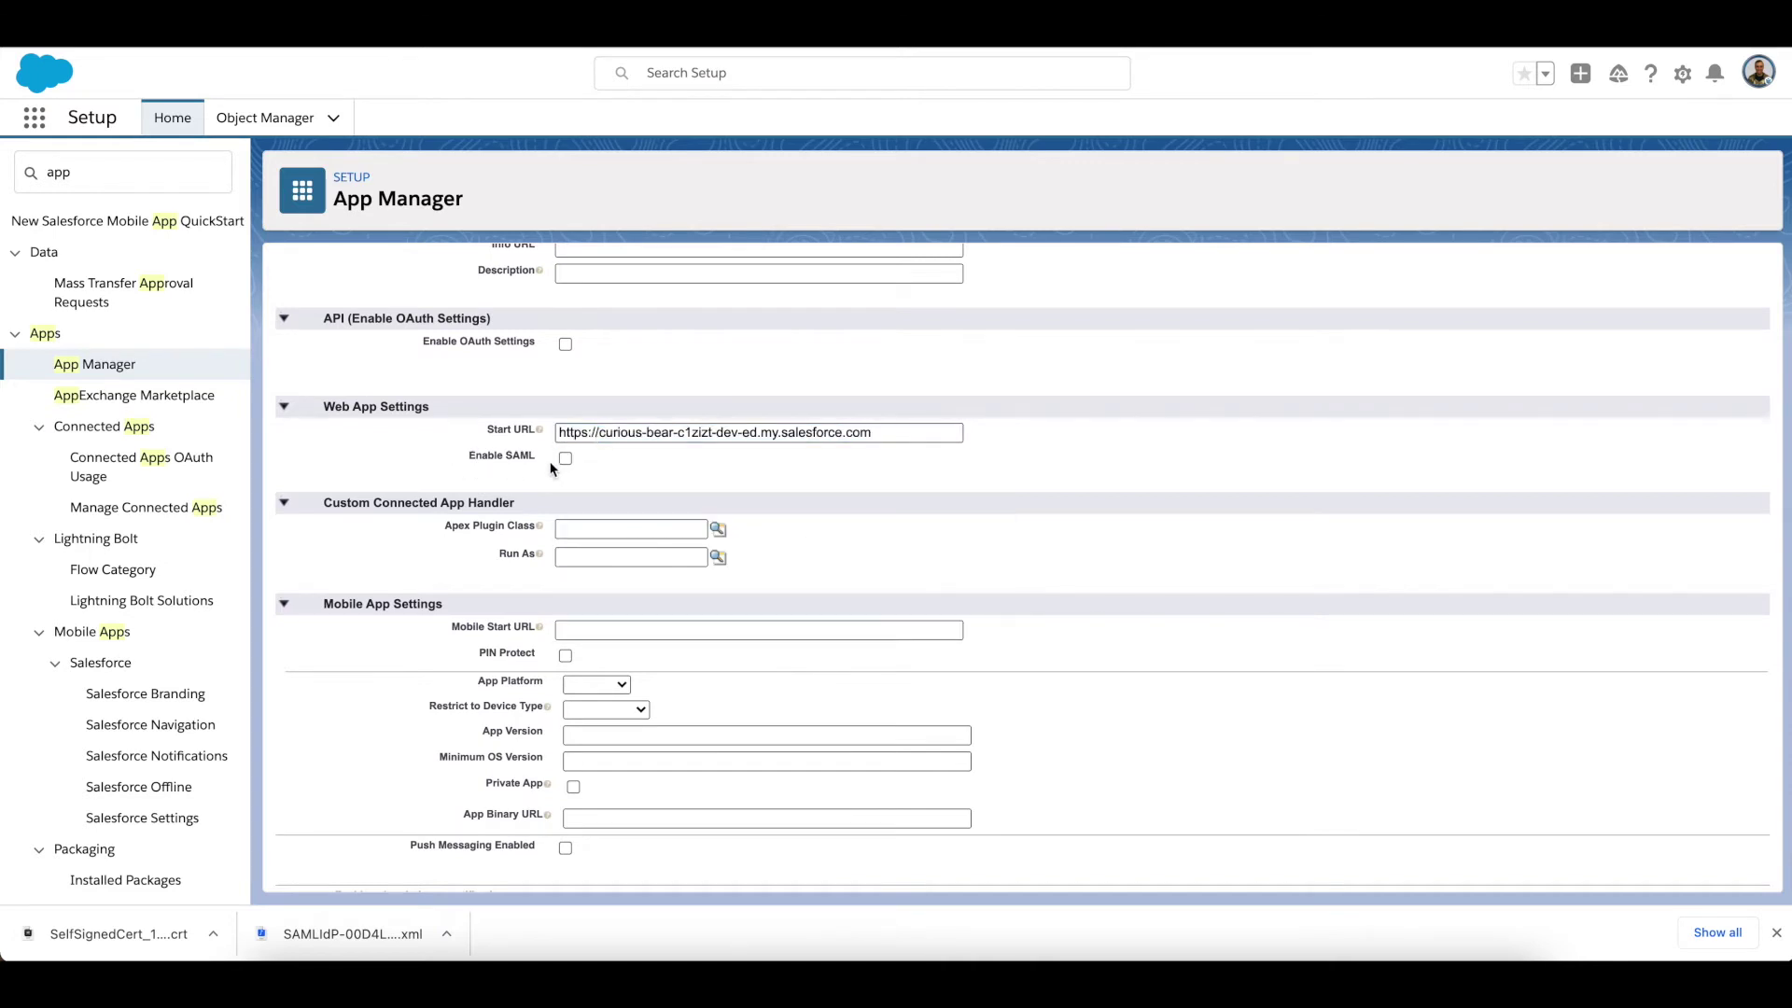
# Step: Enable SAML and paste the login URL into both Entity Id and ACS URL
pyautogui.click(565, 460)
pyautogui.click(584, 487)
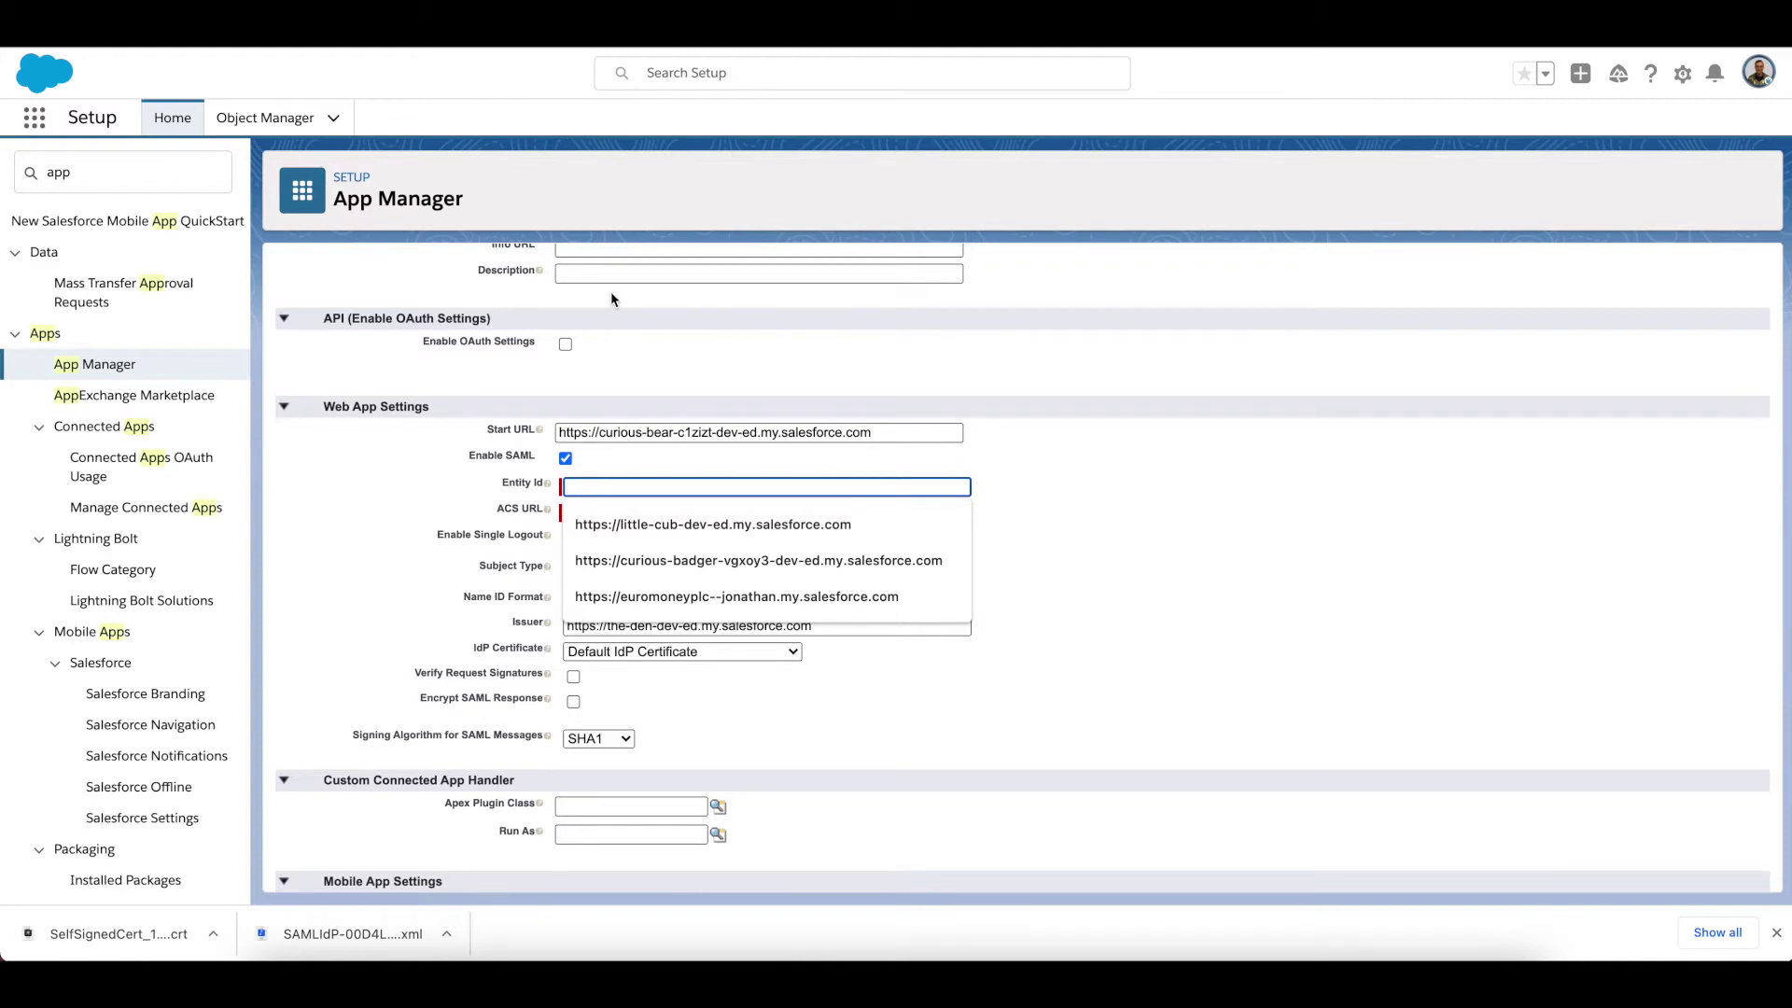
pyautogui.hotkey('ctrl', 'v')
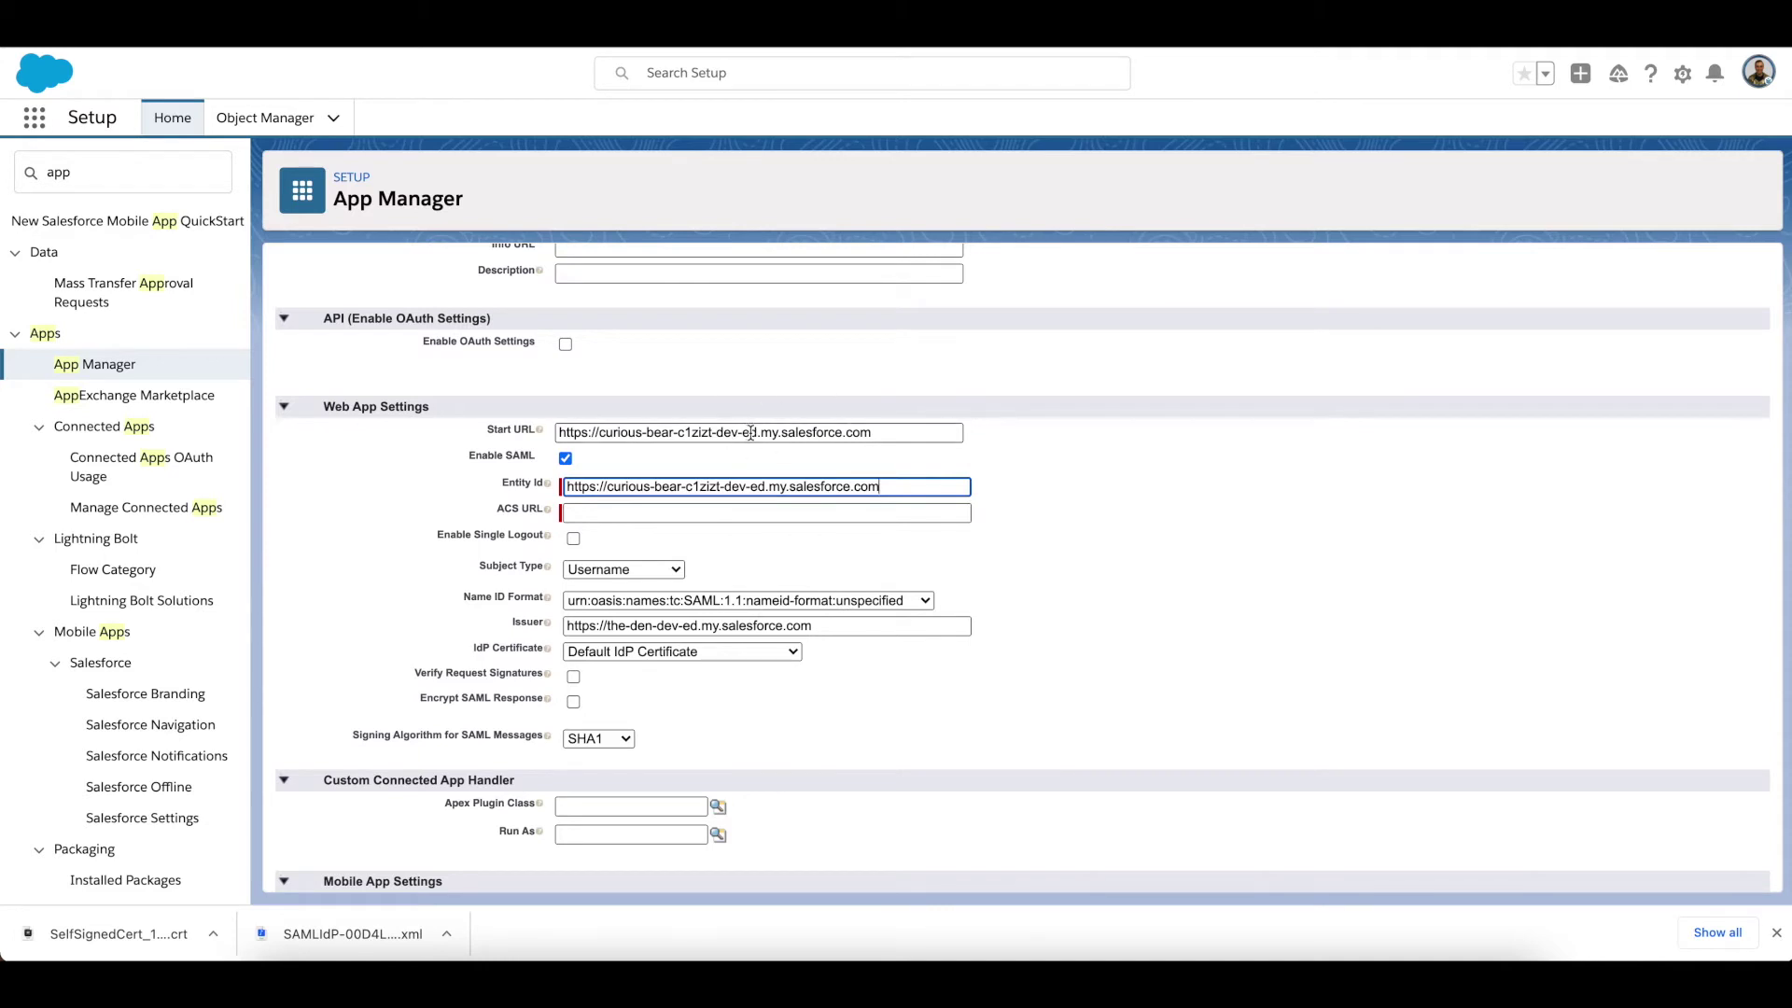
pyautogui.click(586, 513)
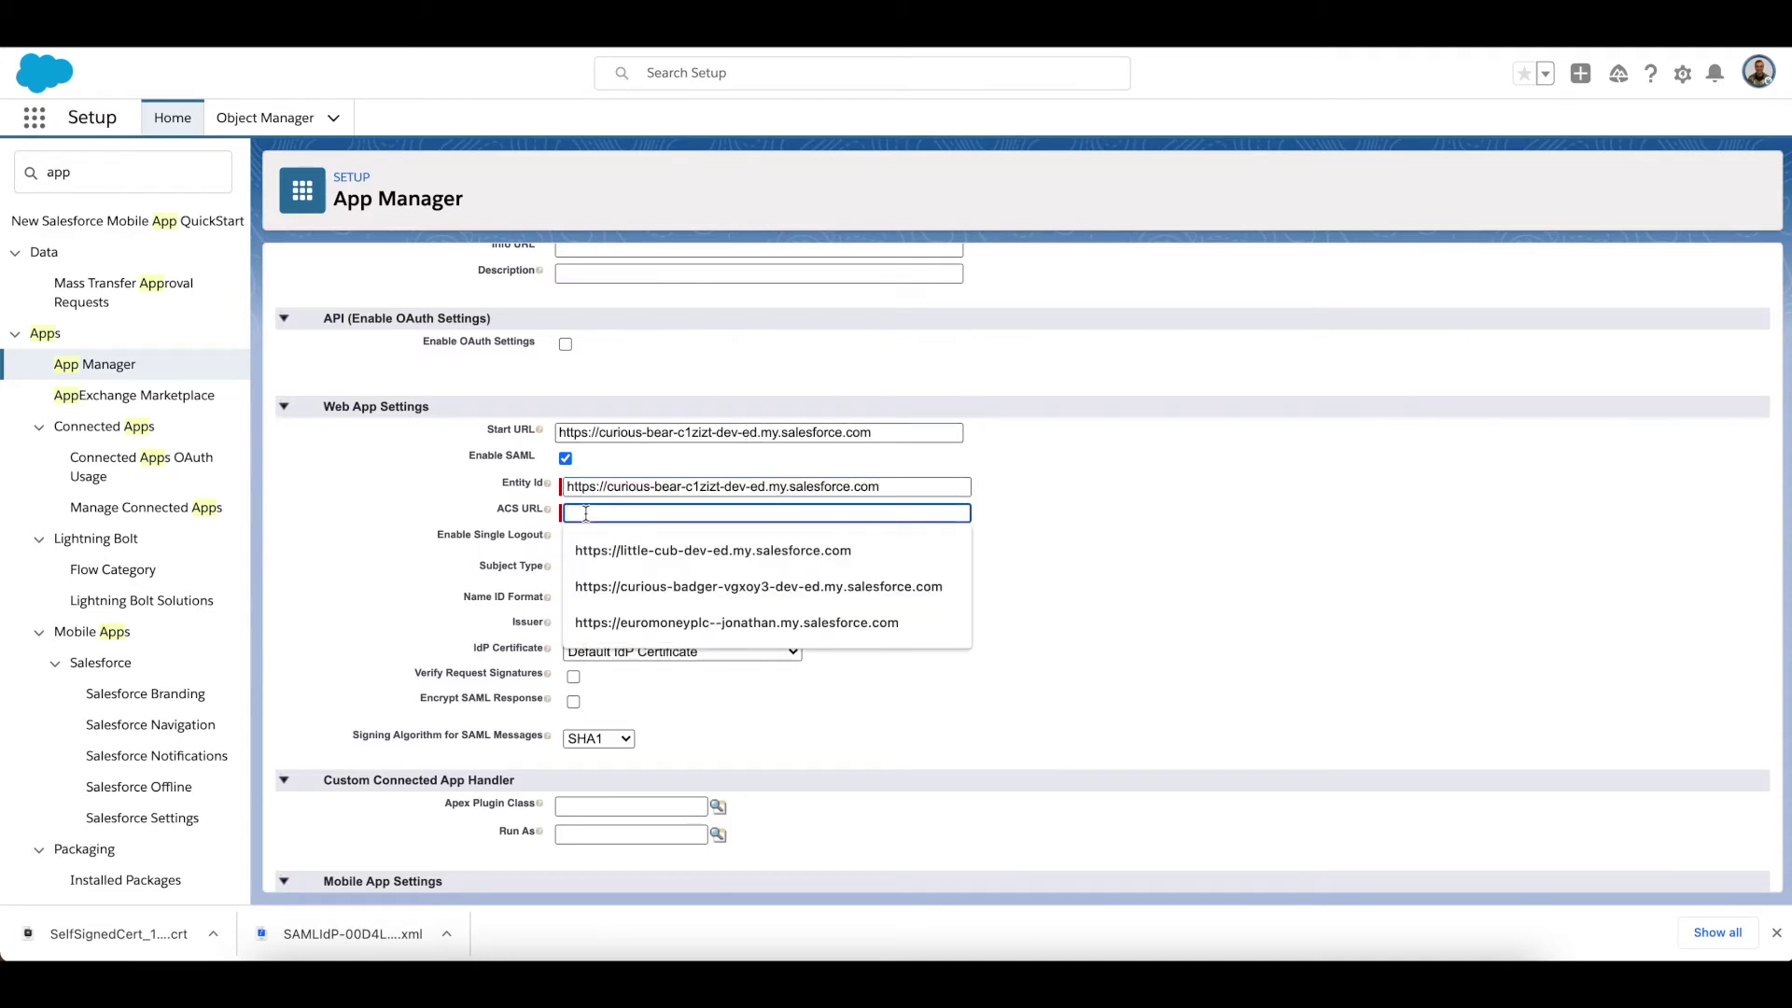
pyautogui.hotkey('ctrl', 'v')
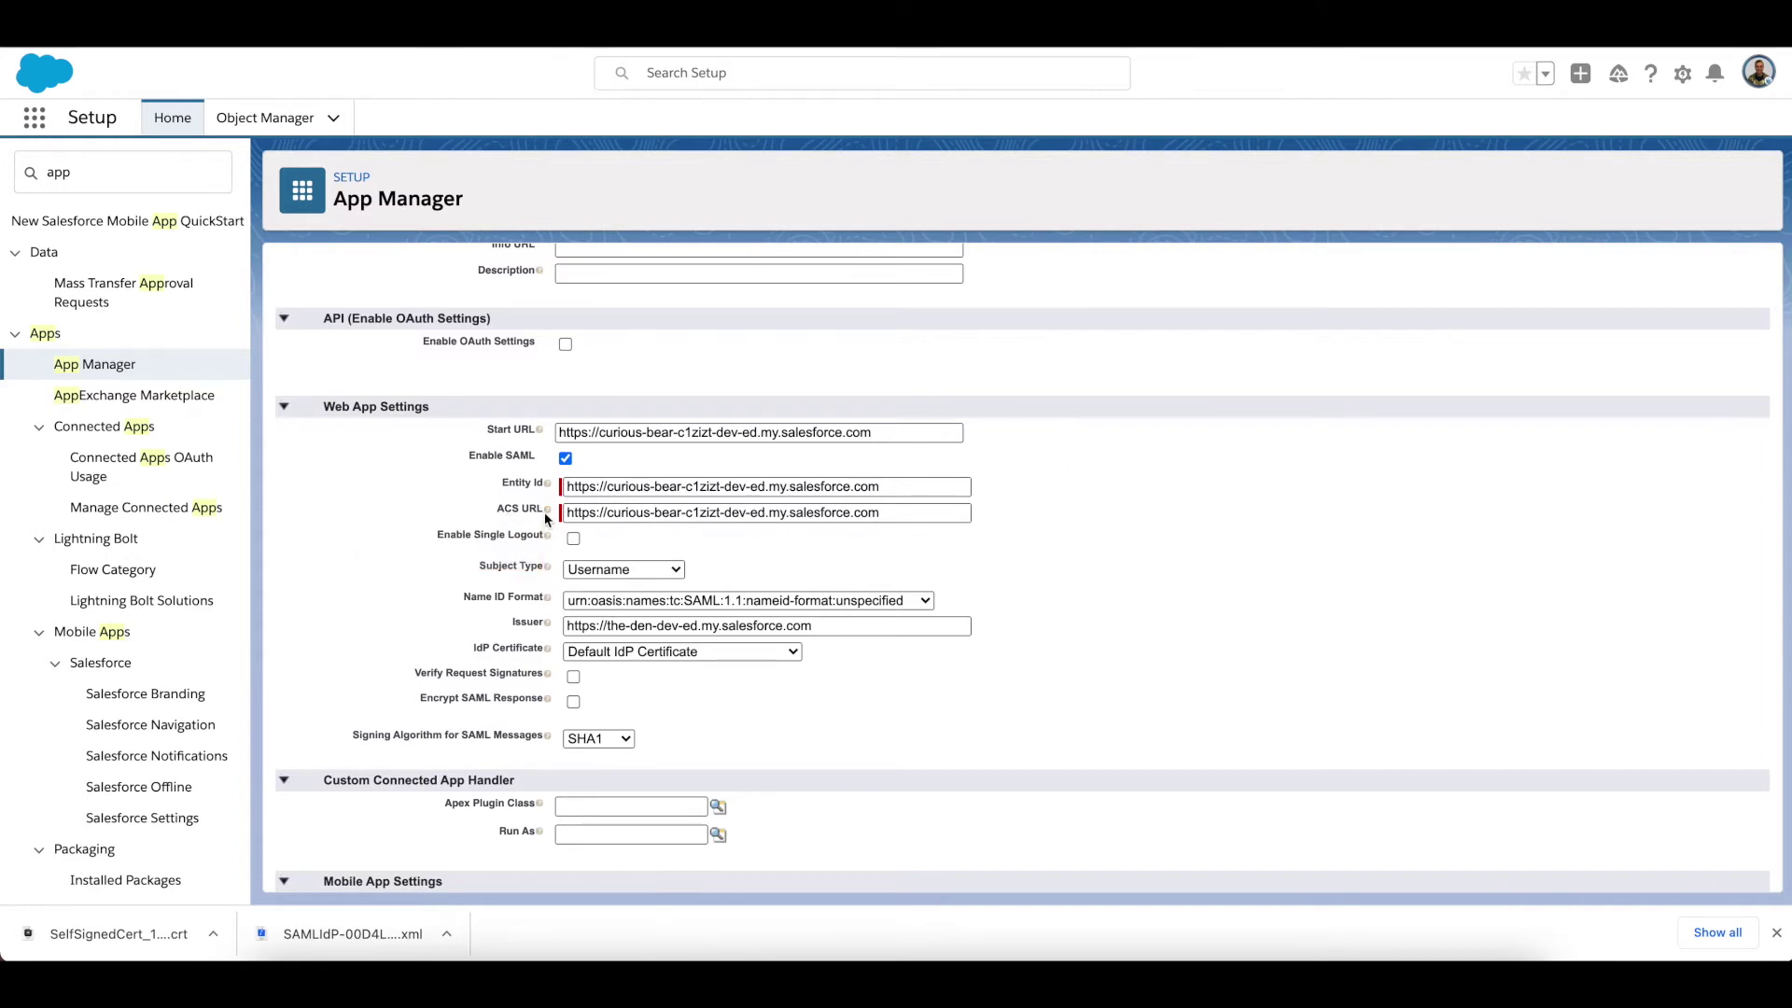
pyautogui.scroll(-1, 606, 551)
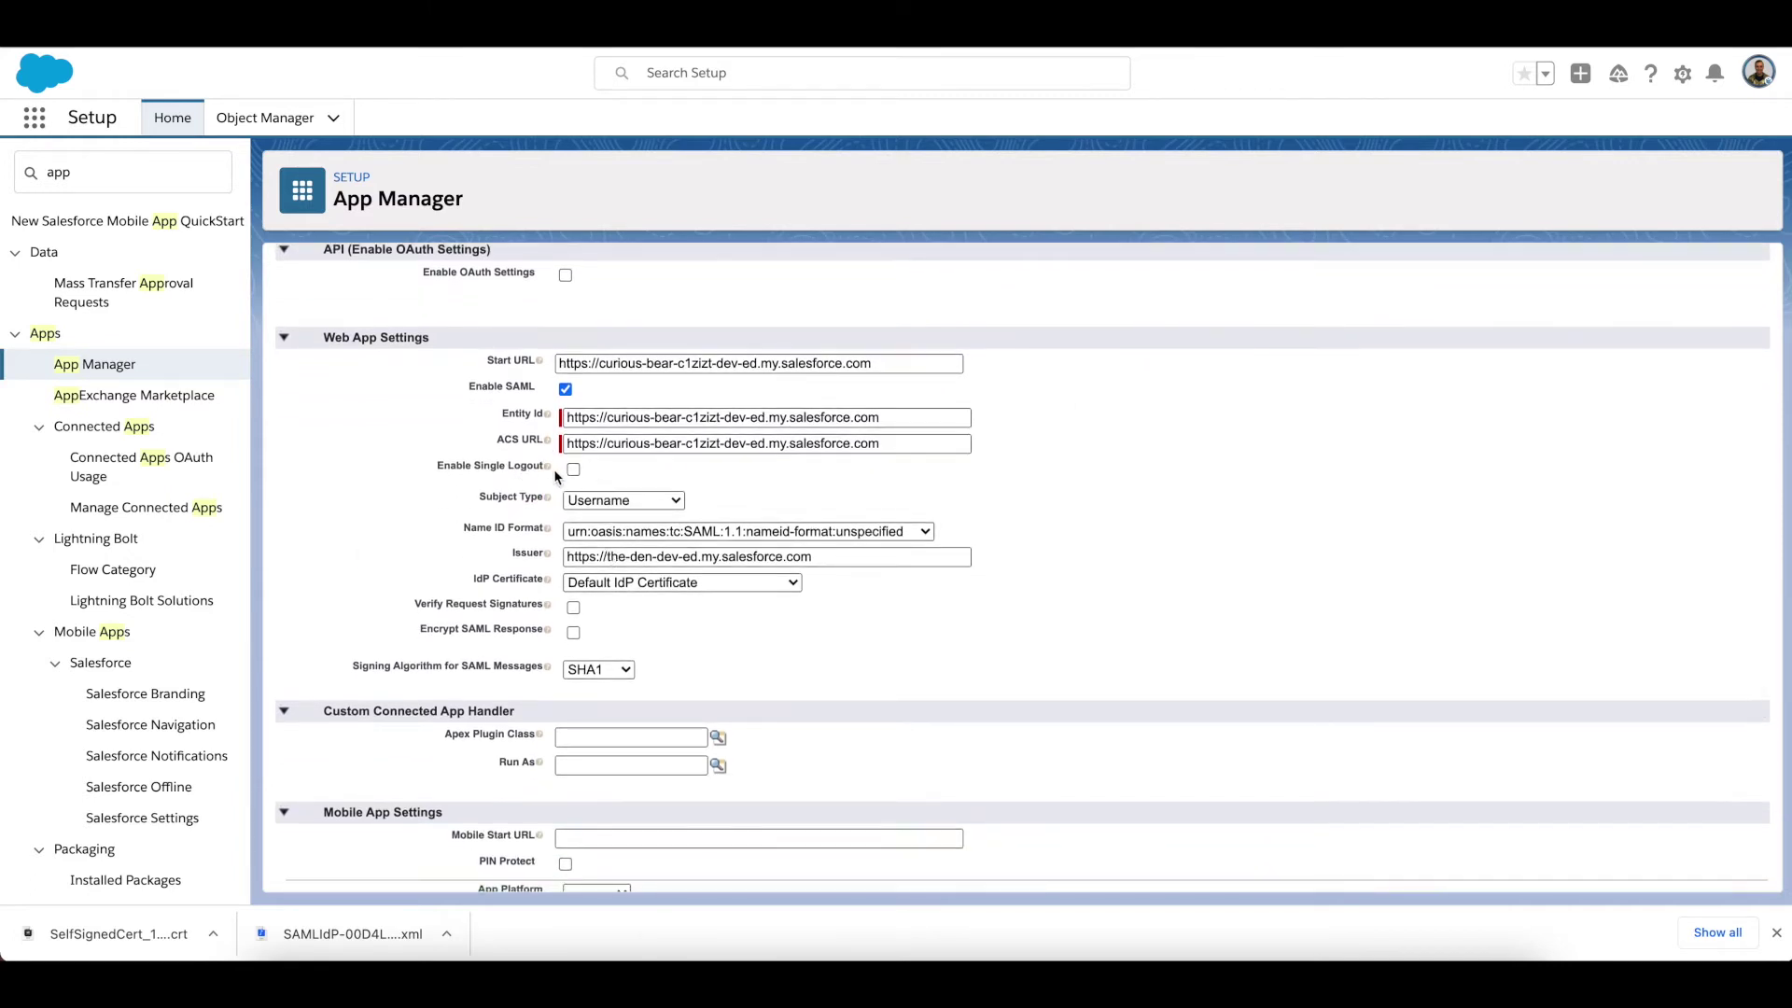
# Step: Enable Single Logout using the org's SAML logout URL with HTTP Redirect binding
pyautogui.click(573, 469)
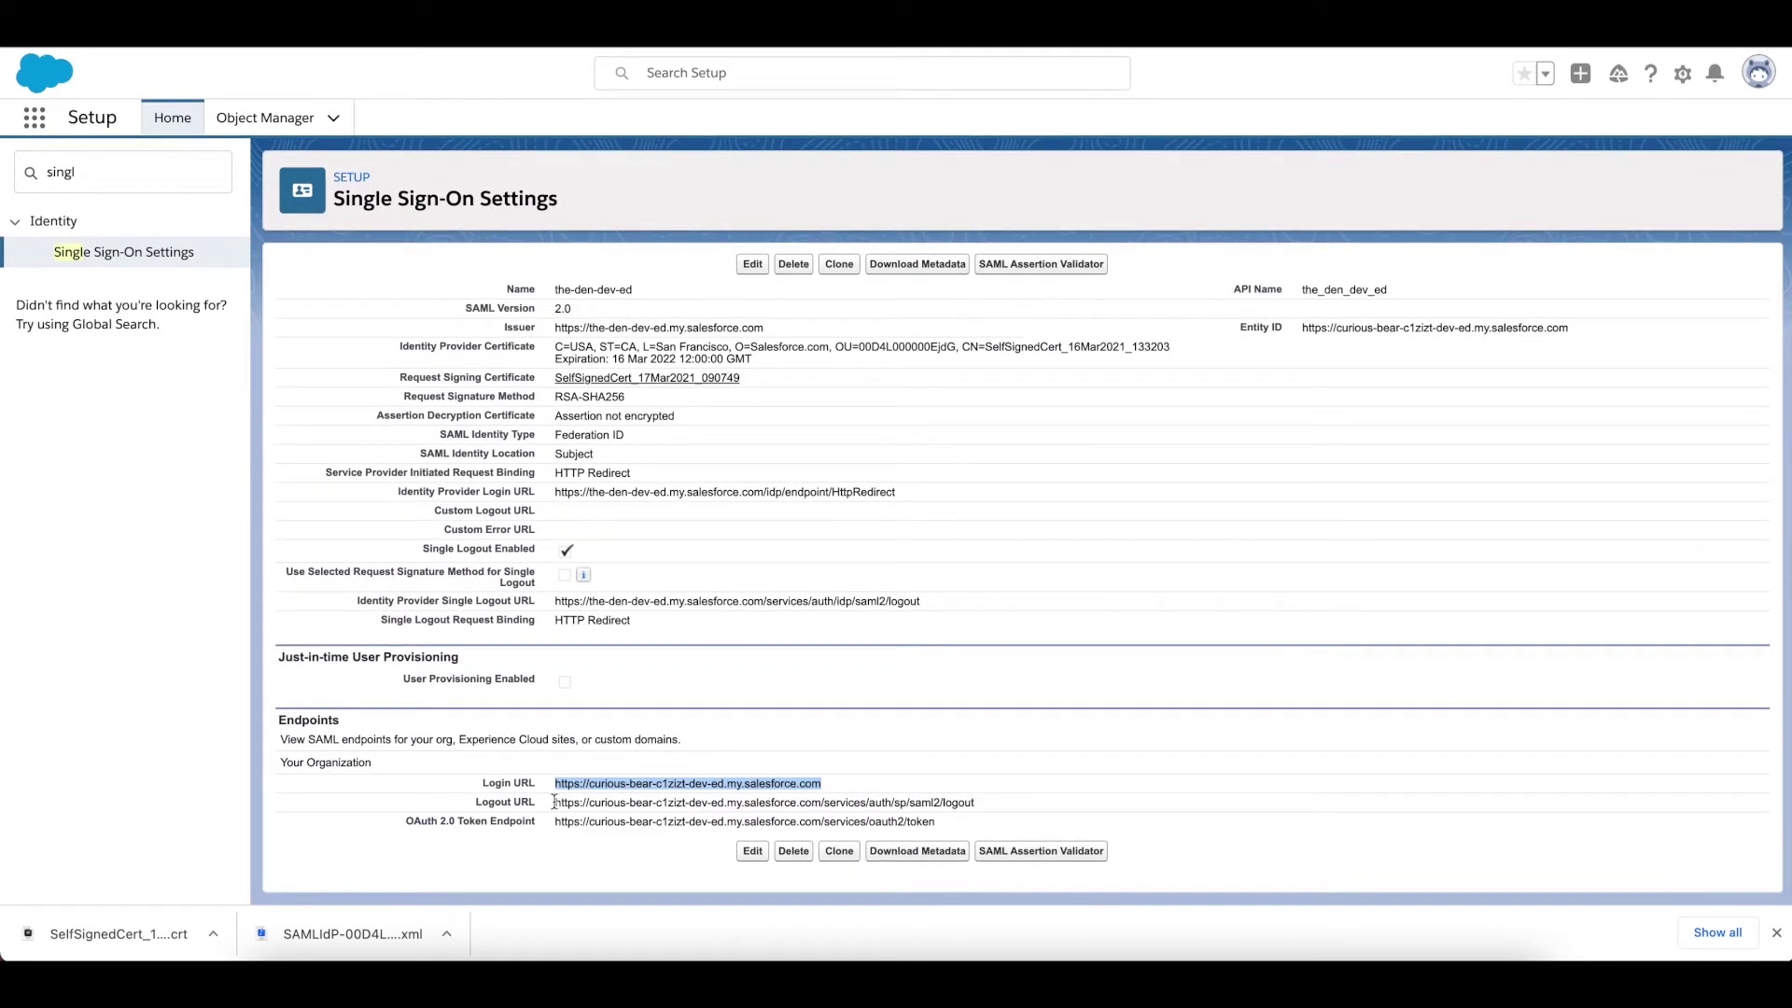
pyautogui.moveTo(555, 805); pyautogui.dragTo(983, 813)
pyautogui.hotkey('ctrl', 'c')
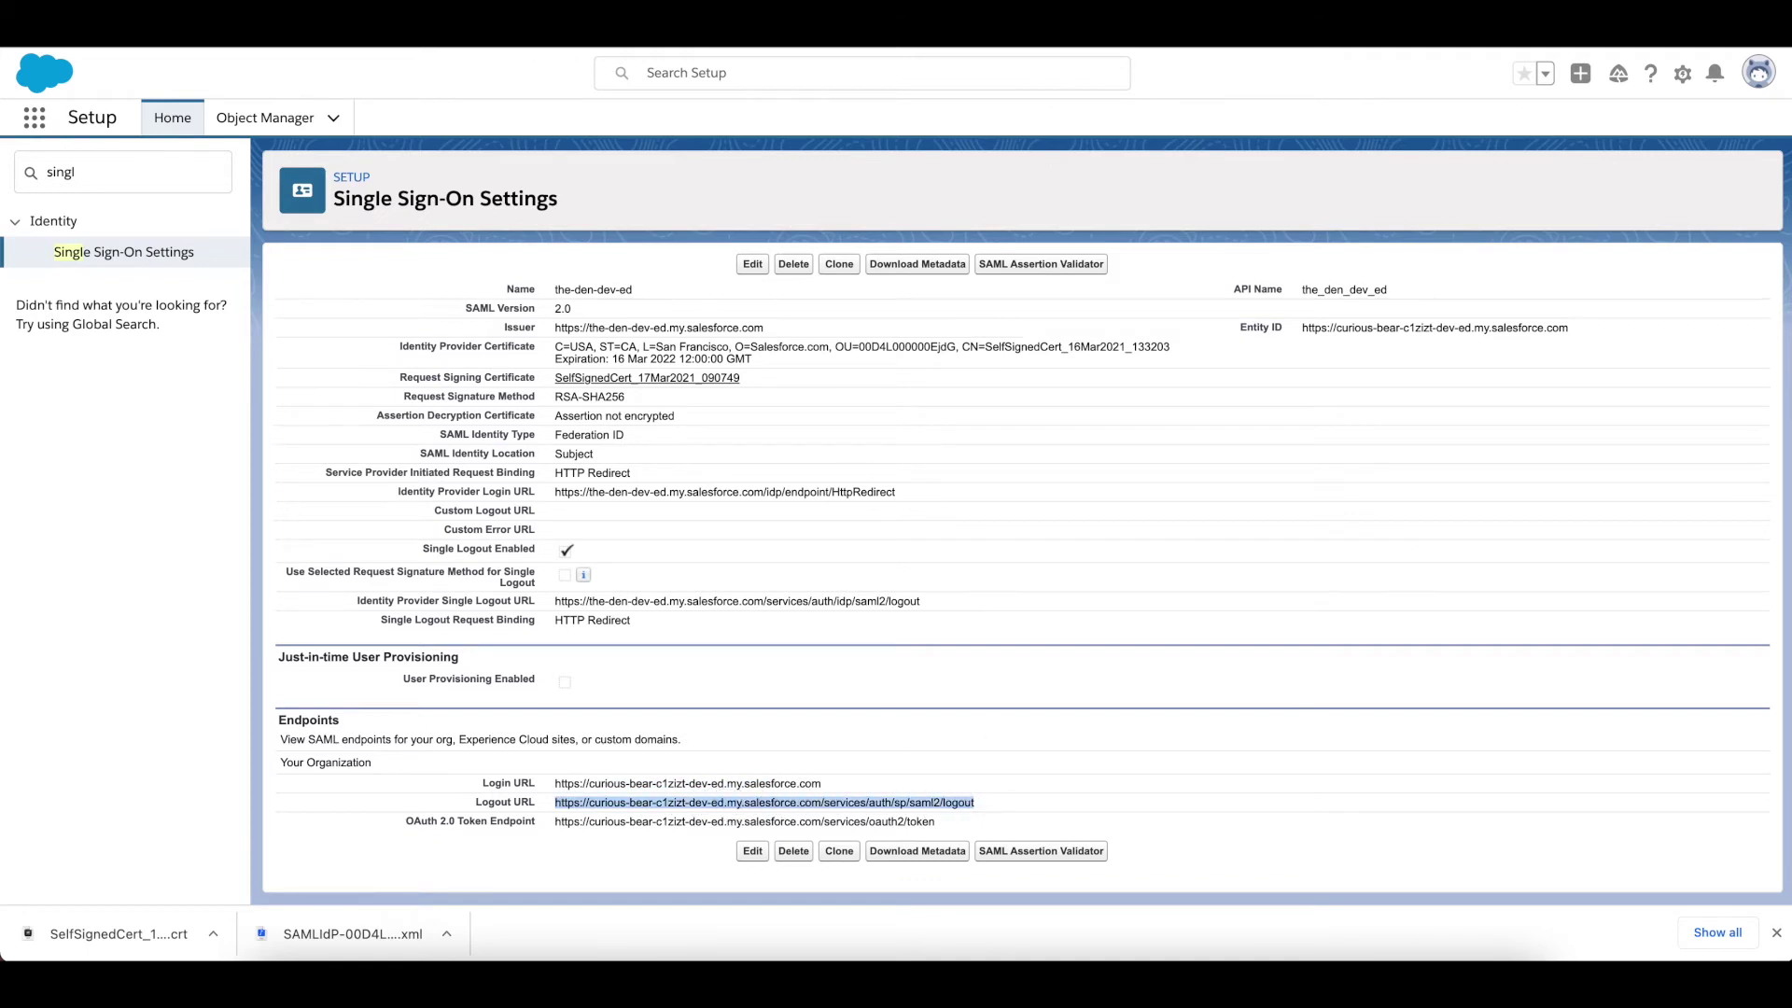
pyautogui.hotkey('ctrl', 'Tab')
pyautogui.click(660, 499)
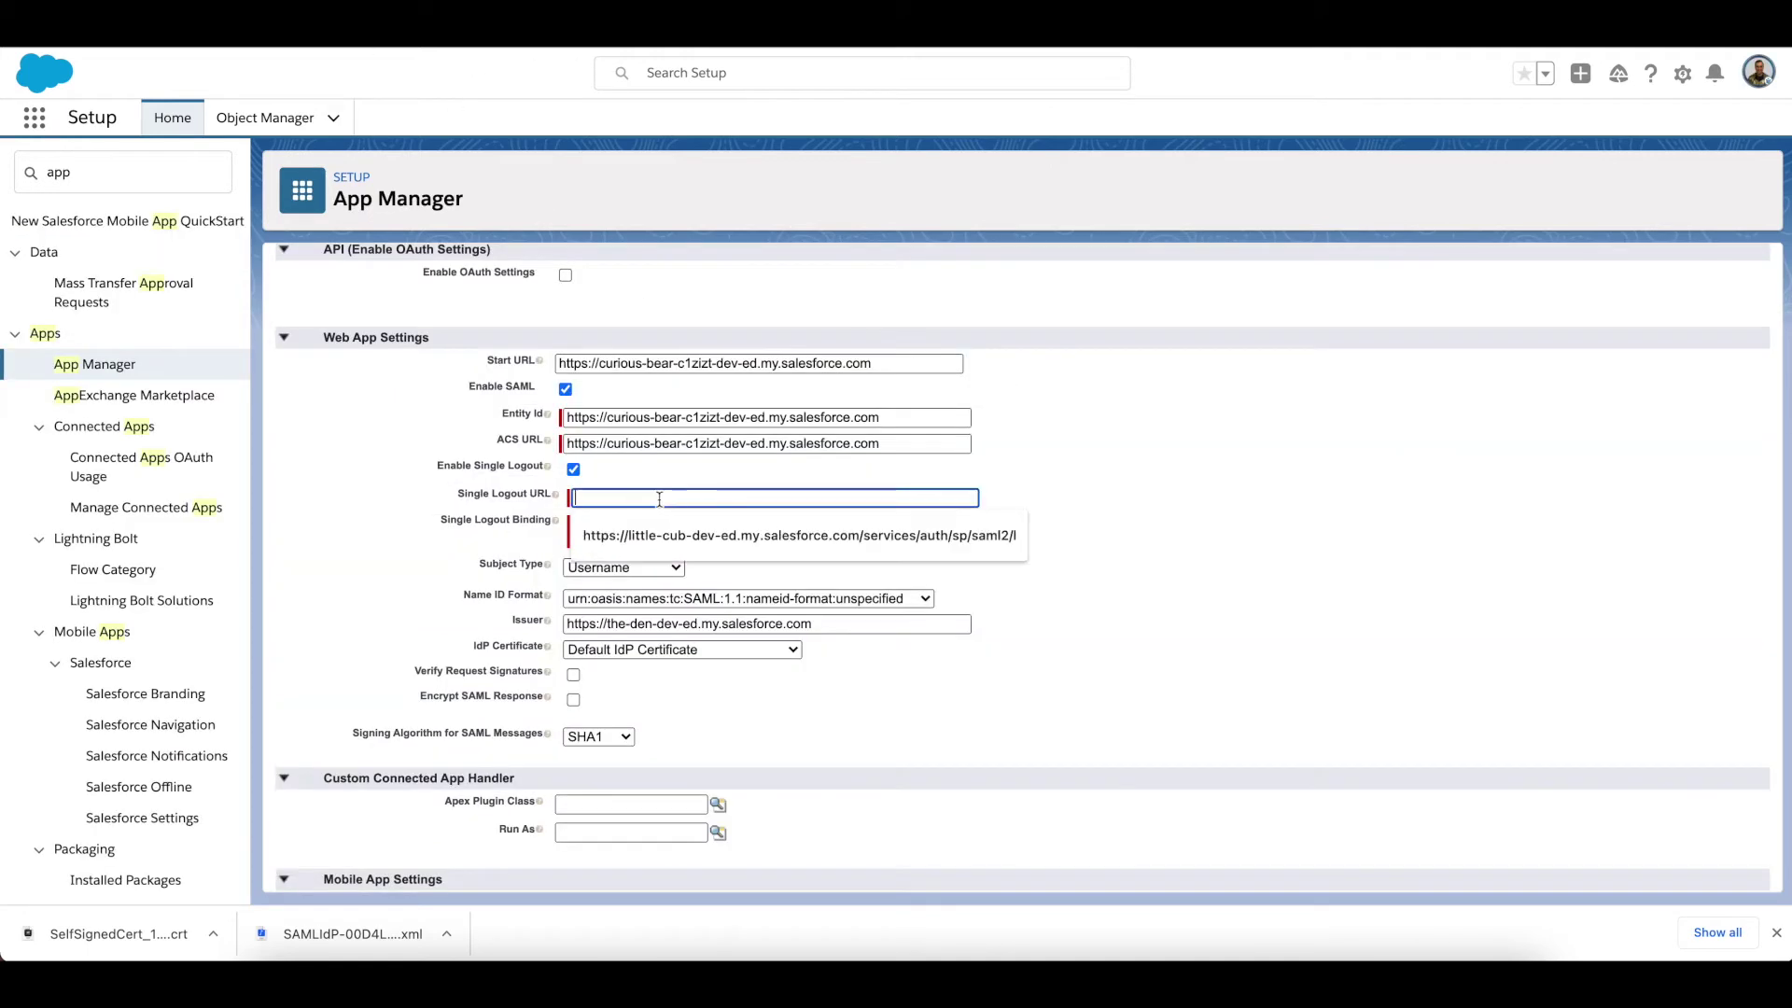
pyautogui.hotkey('ctrl', 'v')
pyautogui.click(1077, 535)
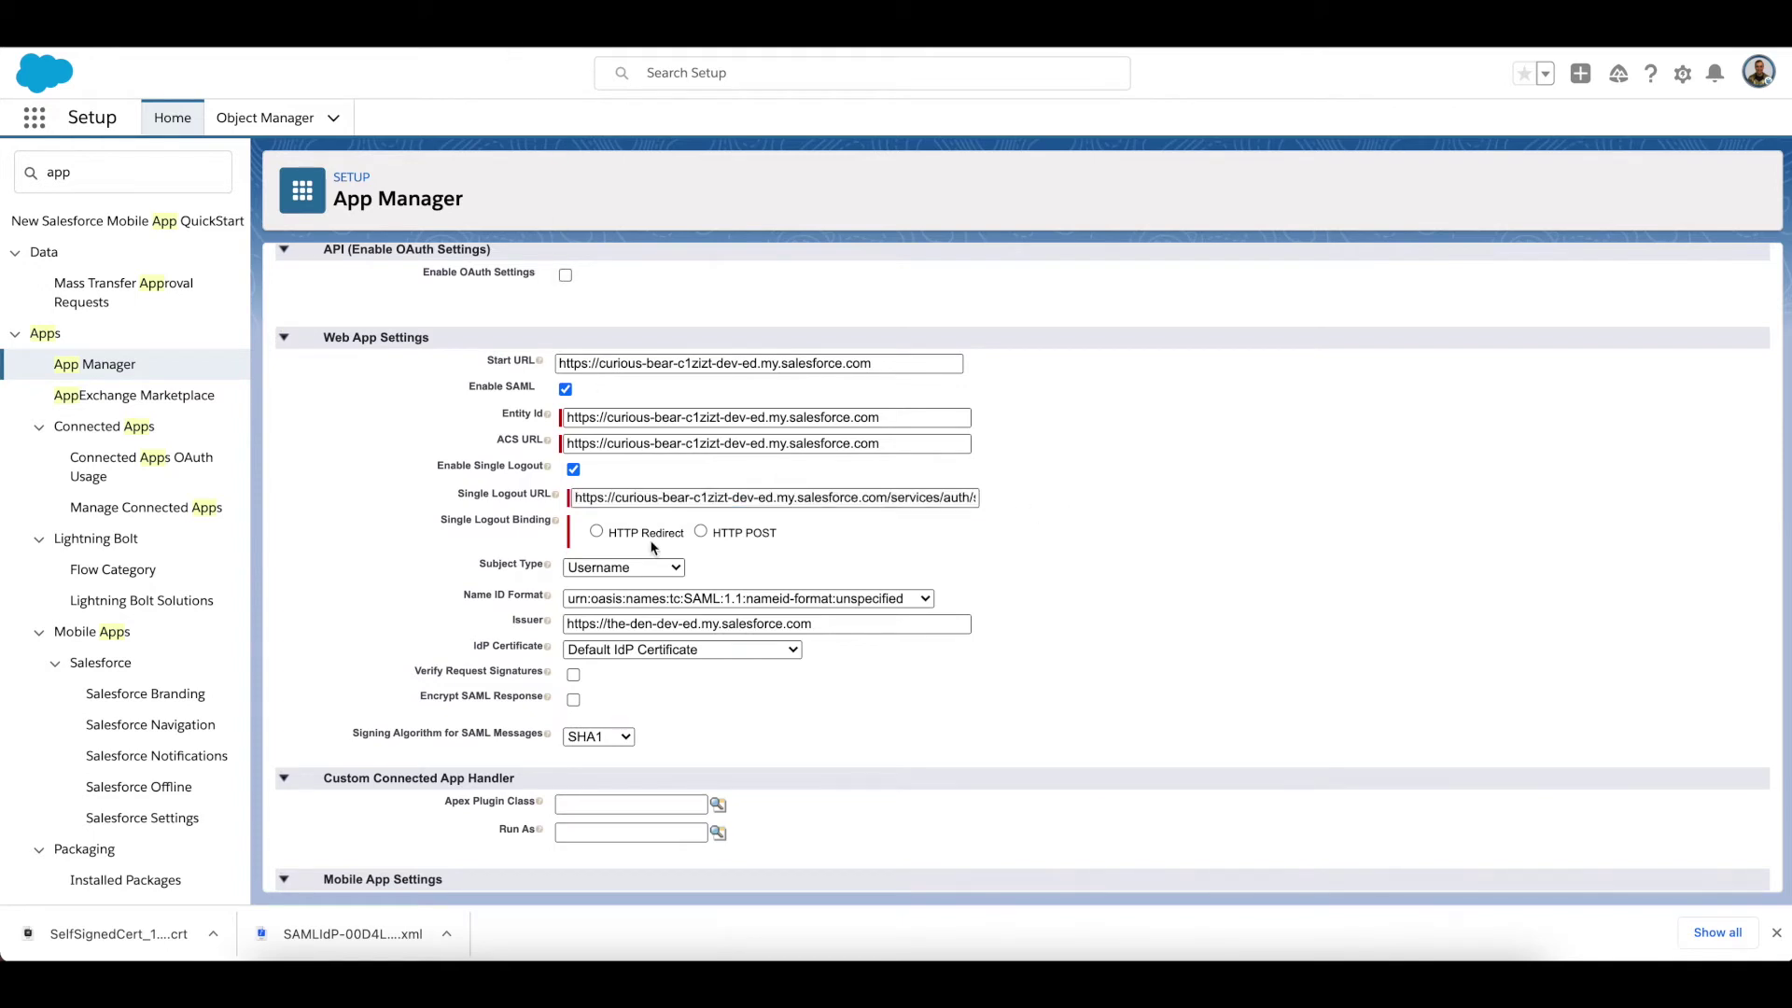
pyautogui.click(597, 531)
# Step: Set the connected app's SAML Subject Type to Federation ID
pyautogui.scroll(-1, 943, 565)
pyautogui.scroll(-1, 942, 565)
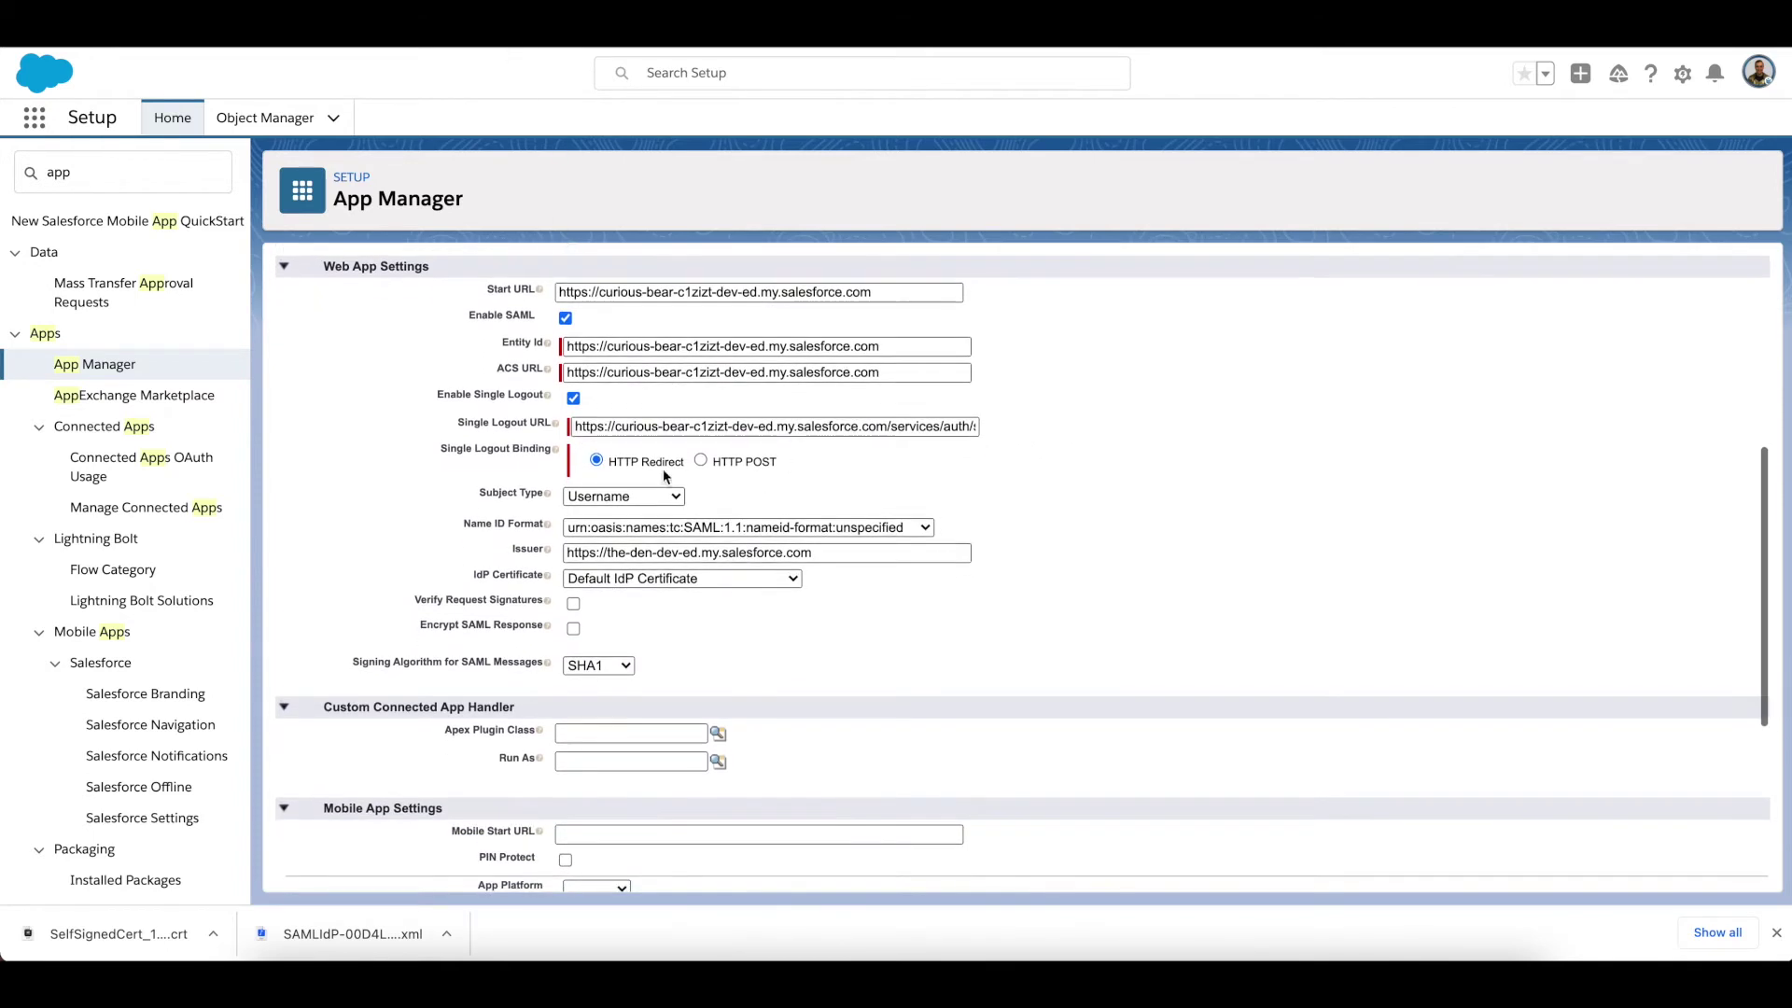
pyautogui.click(674, 495)
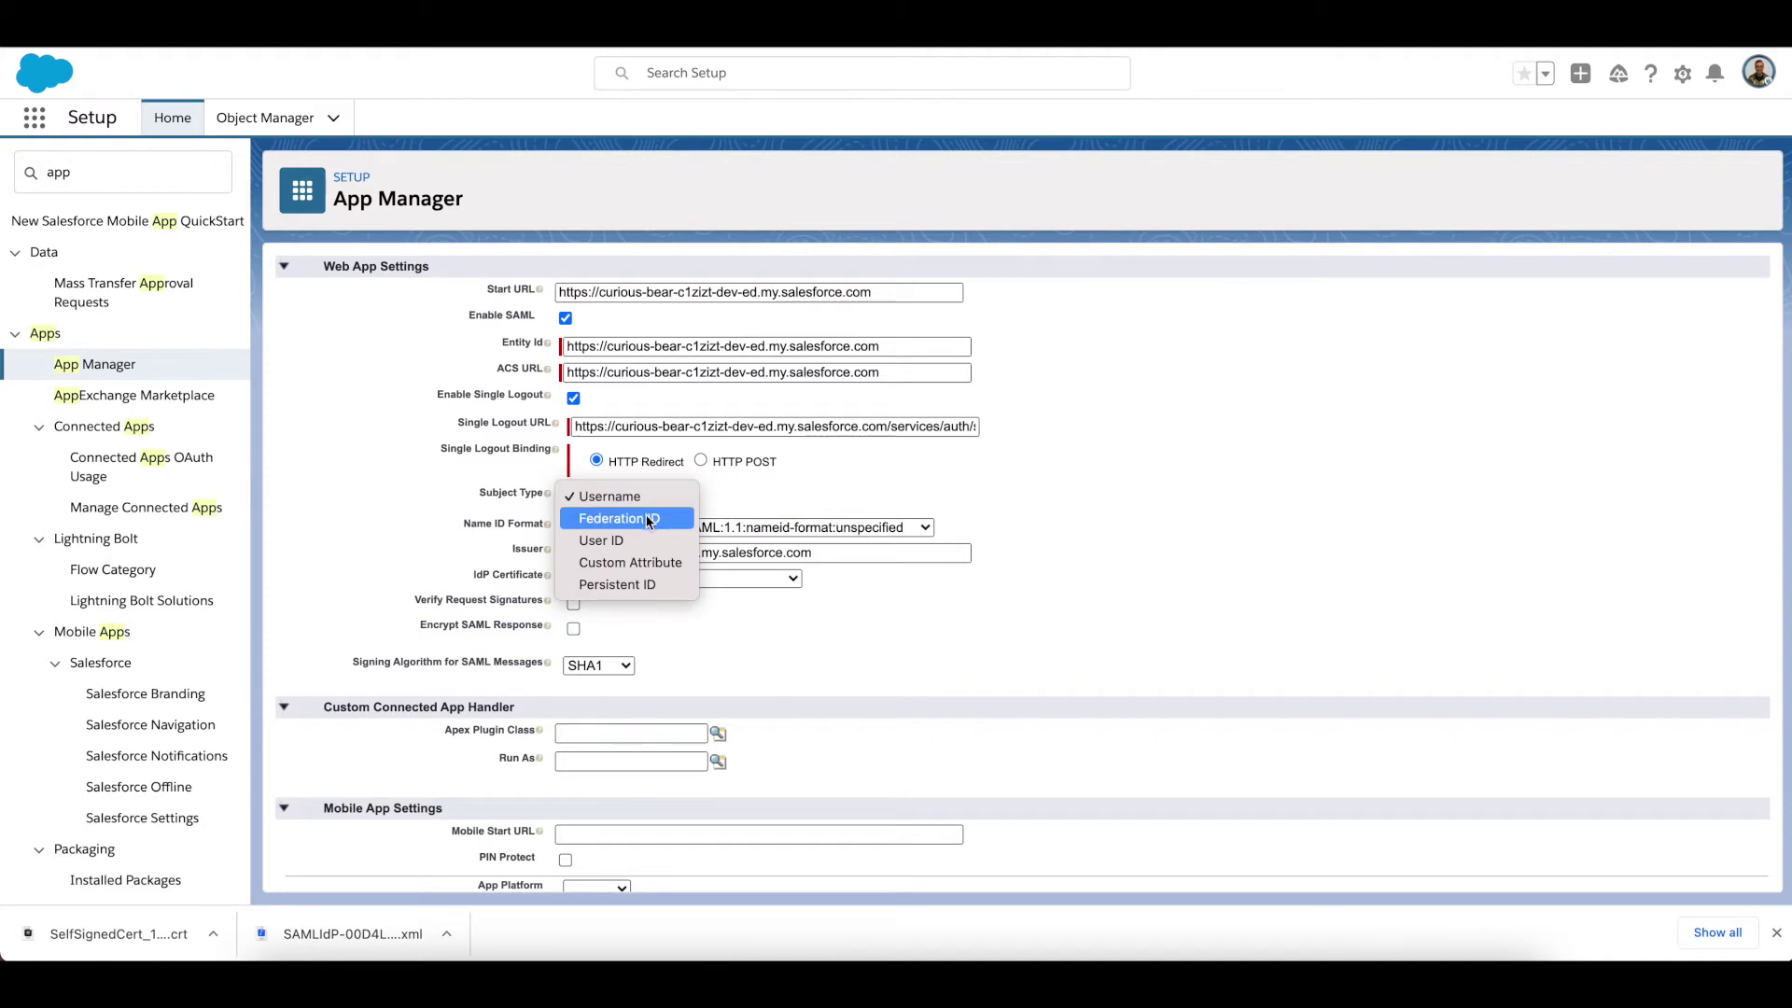
pyautogui.click(635, 518)
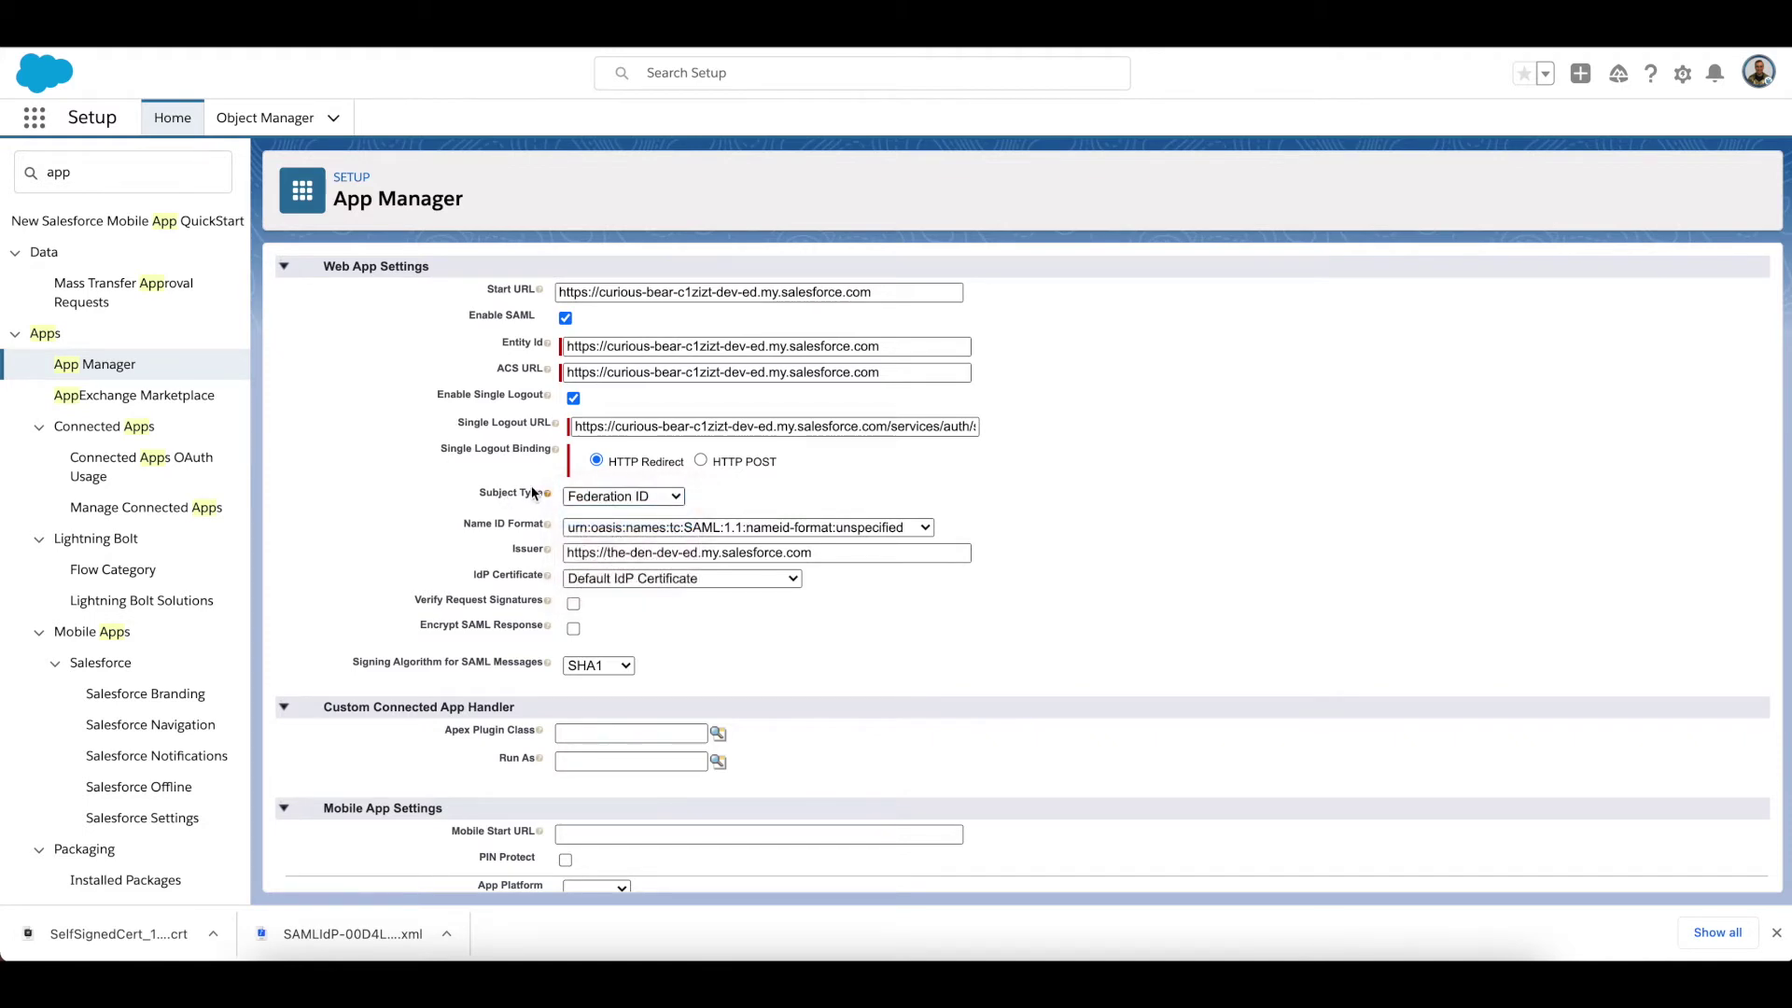
# Step: Verify the Issuer URL shows the-den-dev-ed, then save The Wise Org connected app
pyautogui.scroll(-1, 1085, 555)
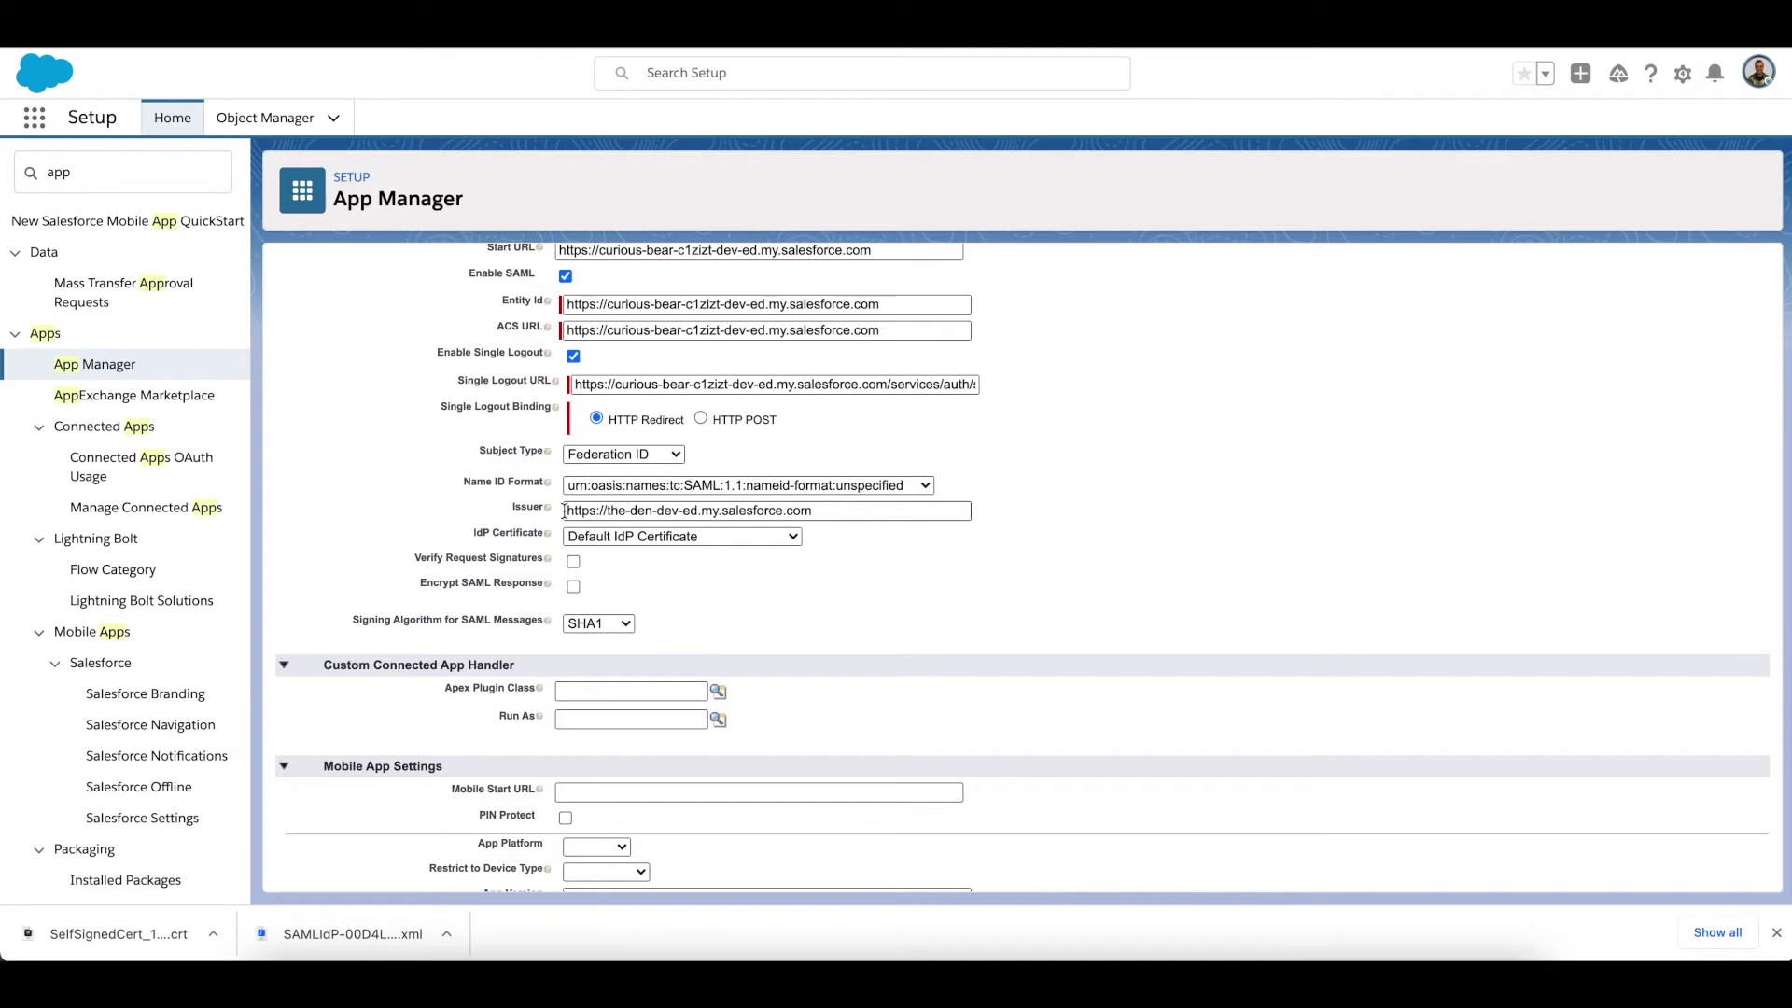
pyautogui.click(631, 512)
pyautogui.moveTo(631, 512); pyautogui.dragTo(769, 518)
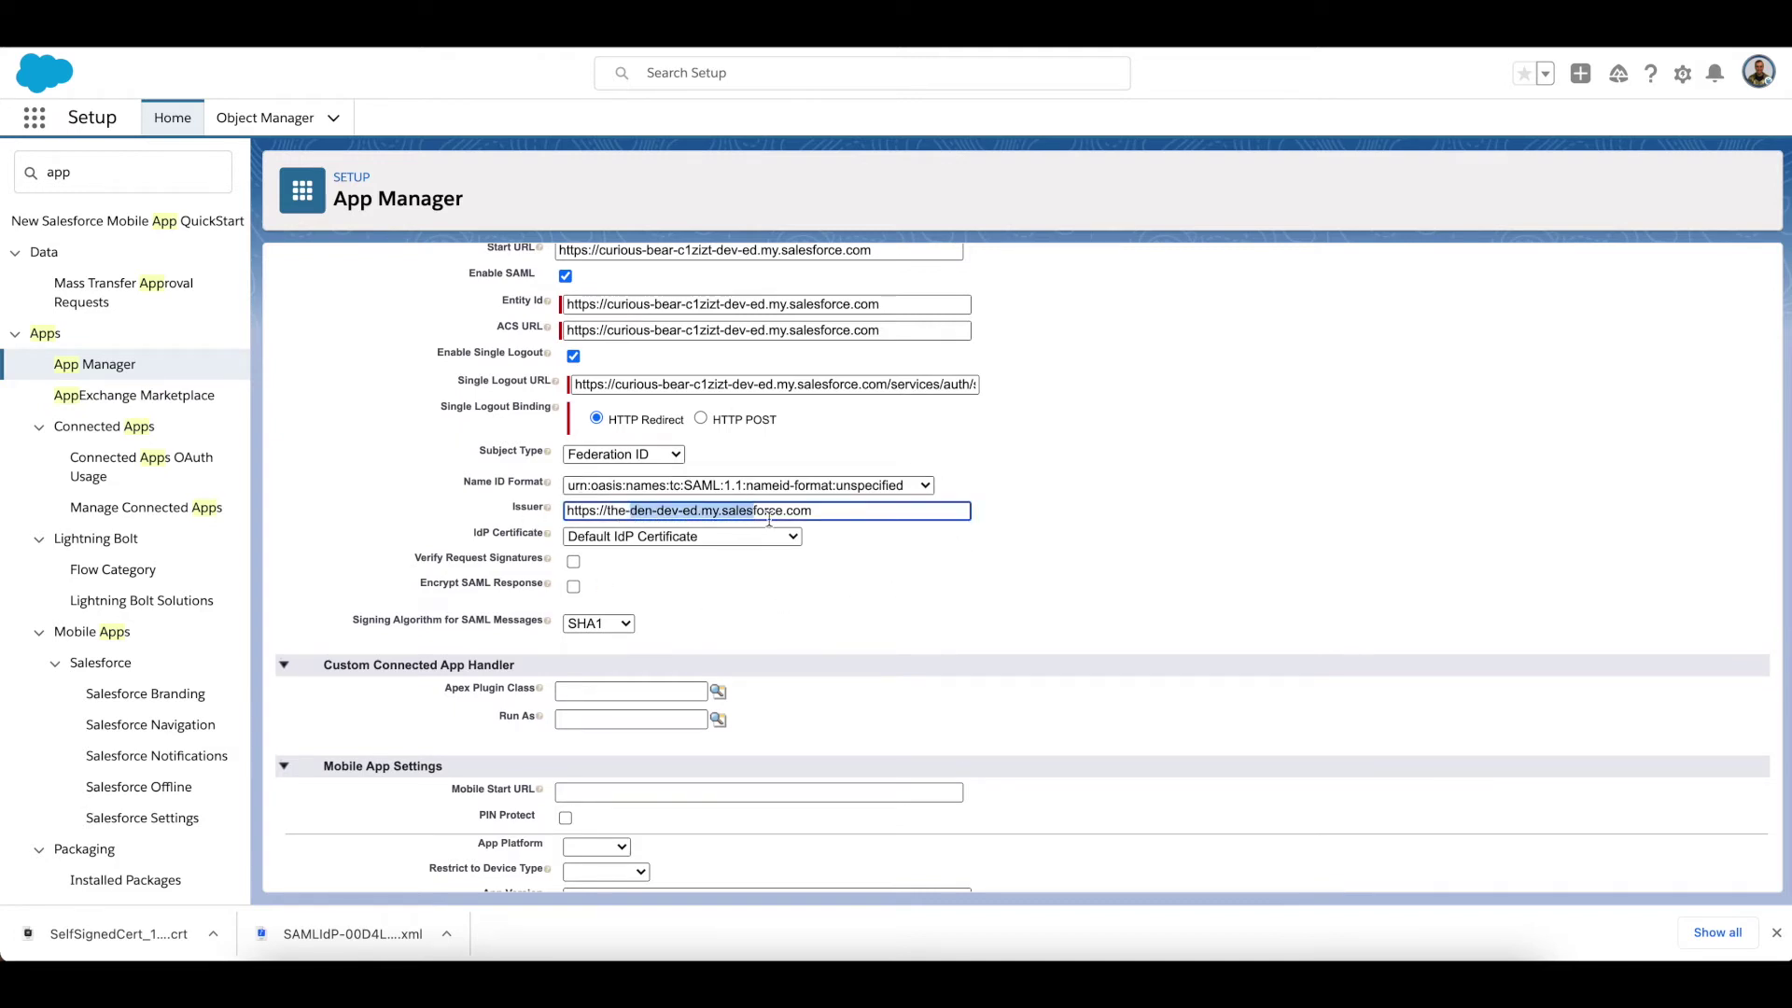
pyautogui.click(834, 556)
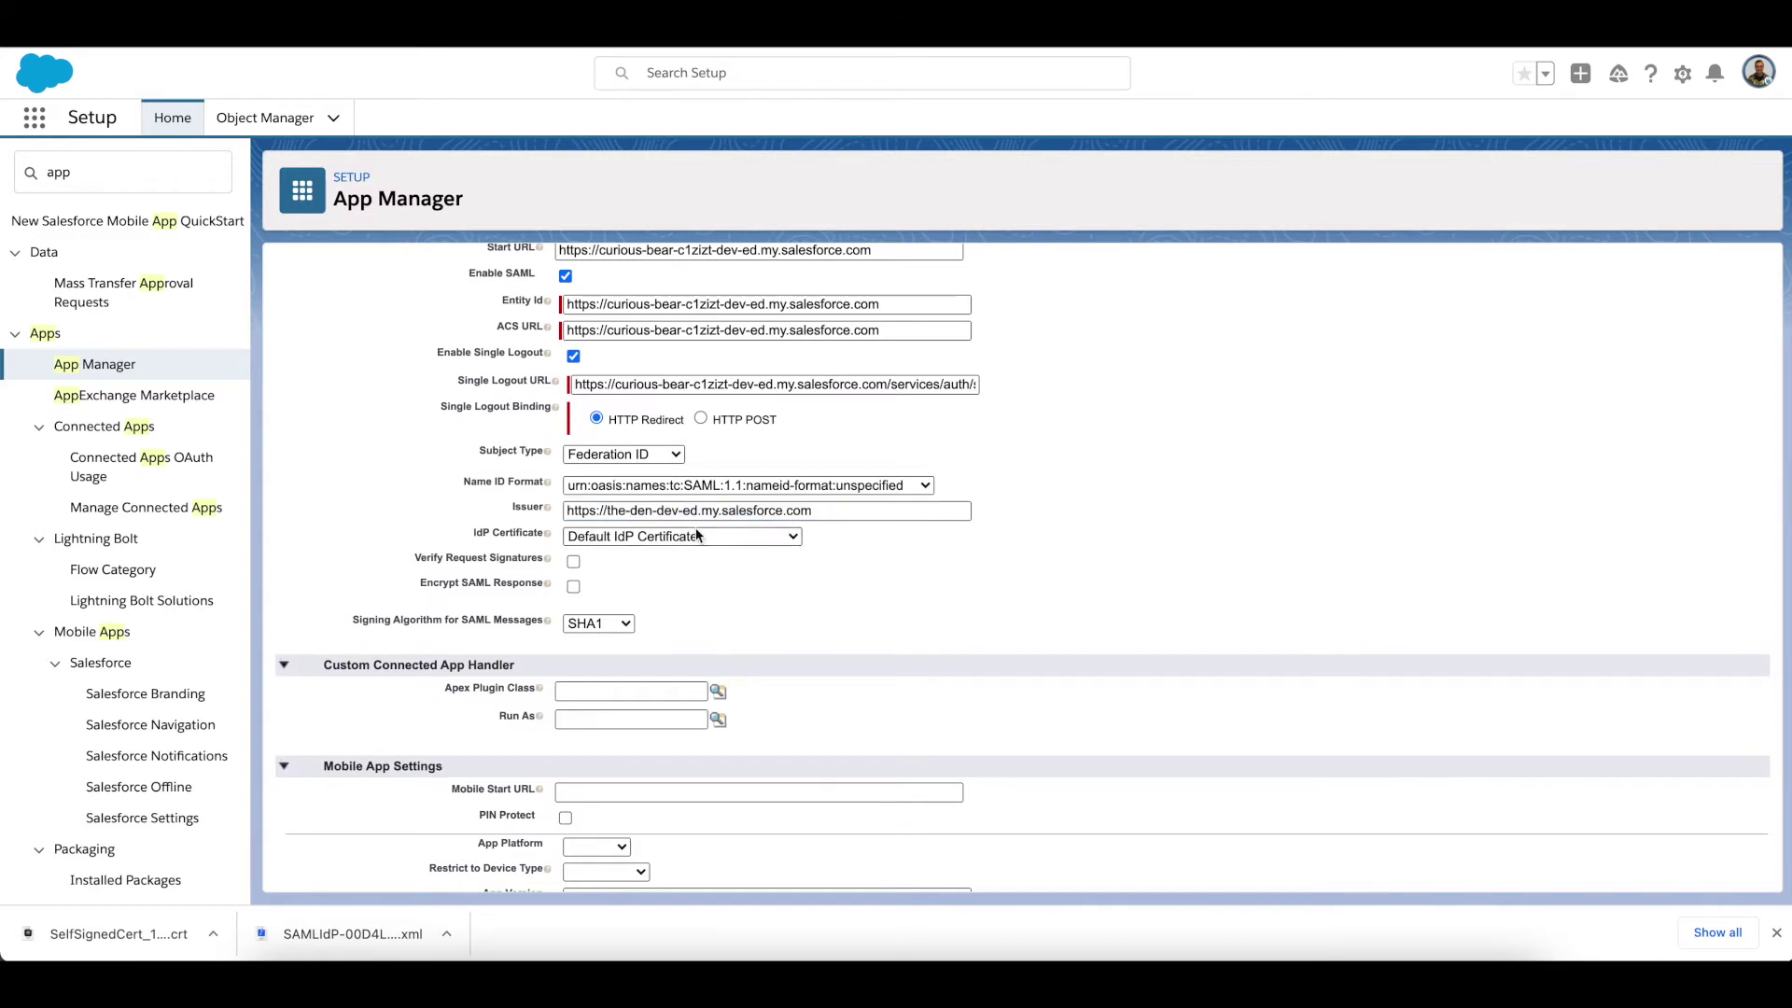
pyautogui.scroll(-1, 718, 594)
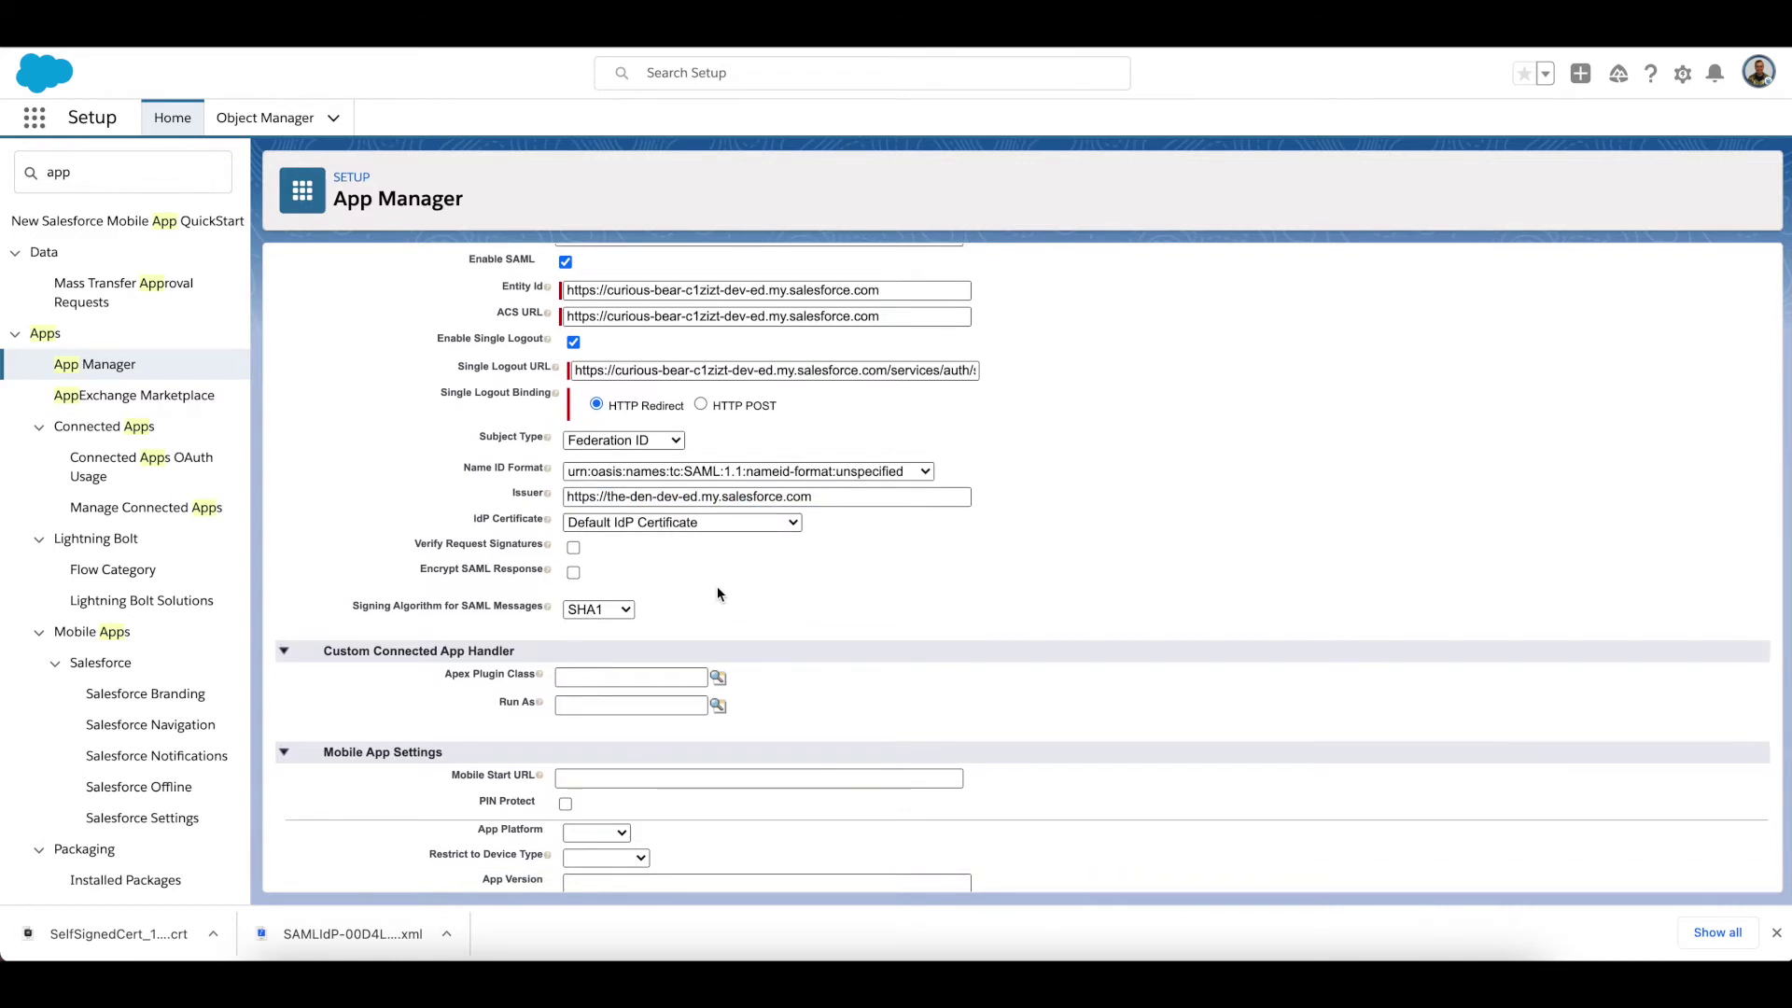
pyautogui.scroll(-2, 717, 594)
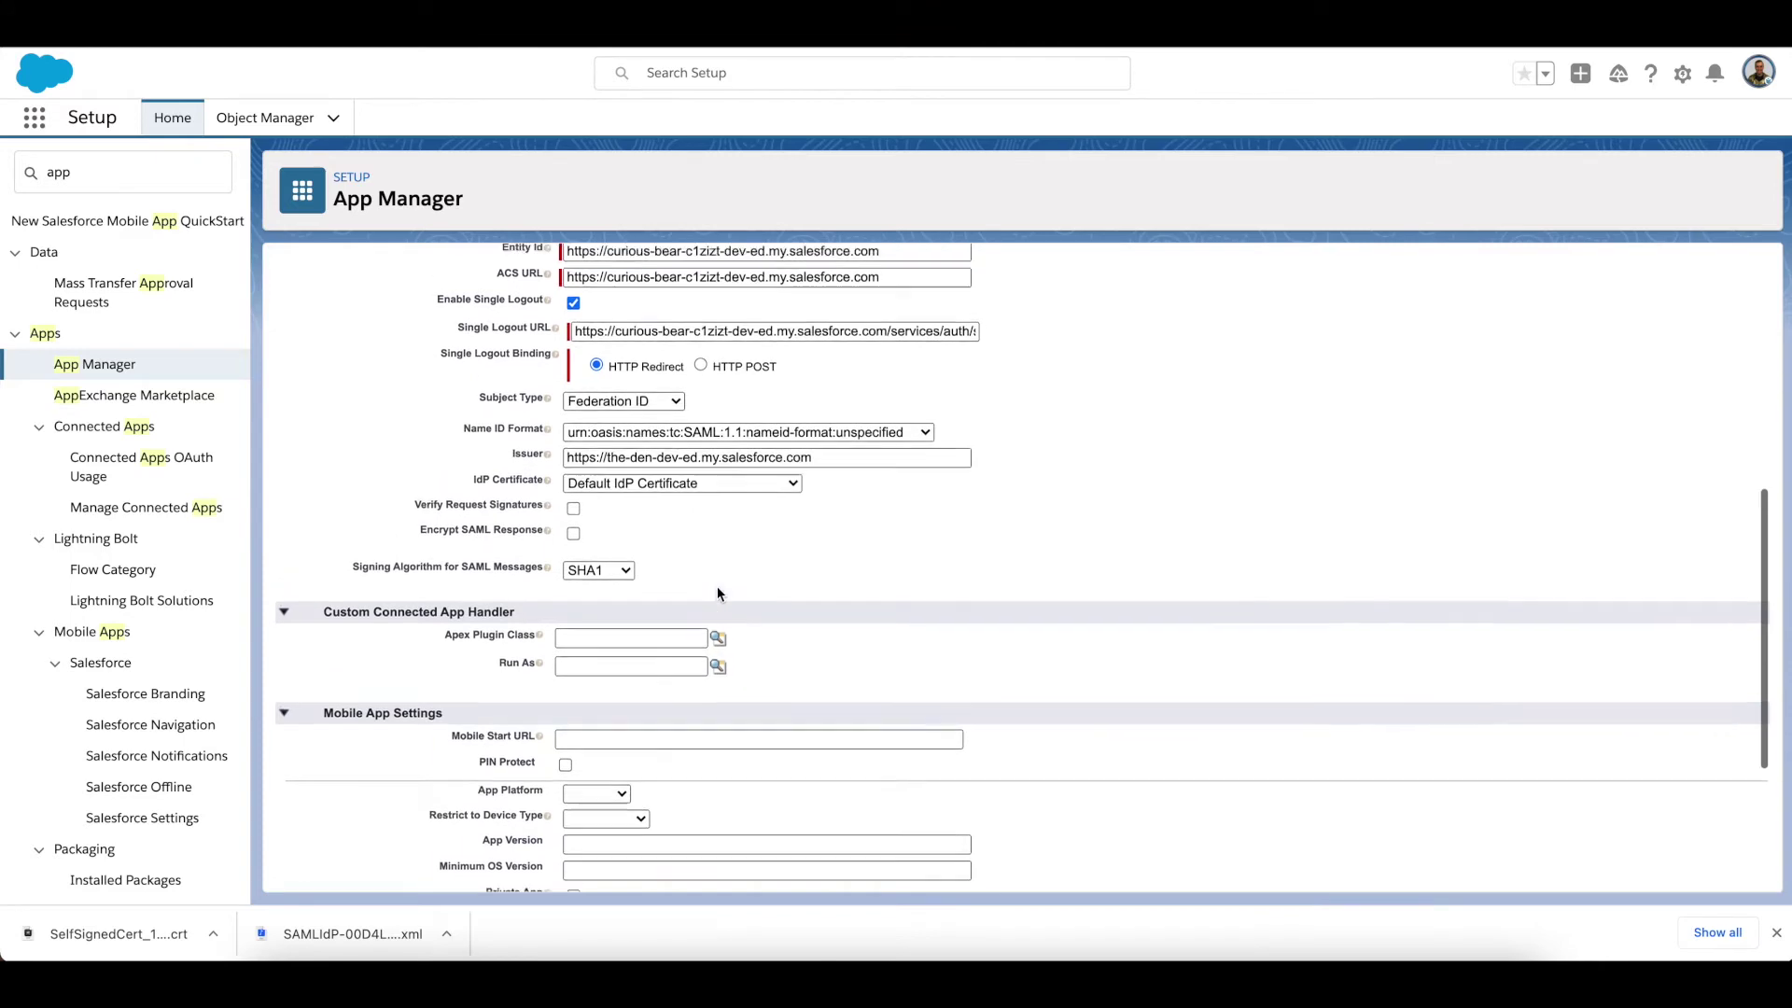
pyautogui.scroll(10, 717, 594)
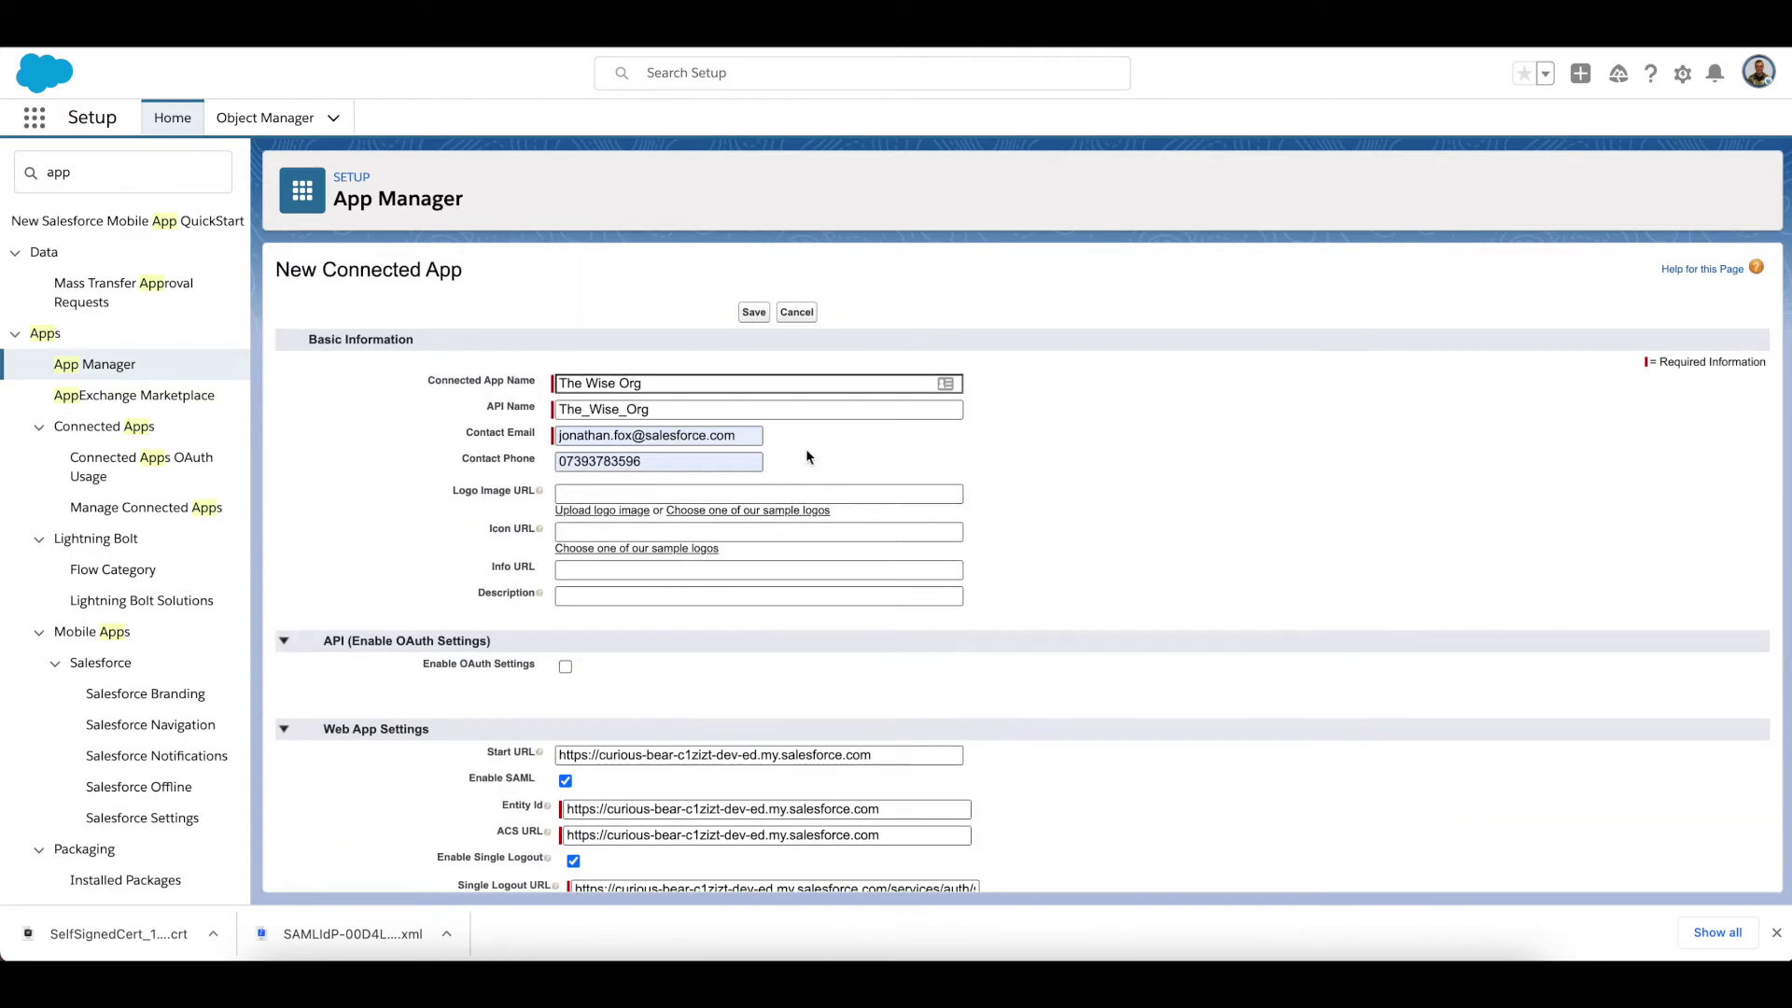
pyautogui.click(757, 314)
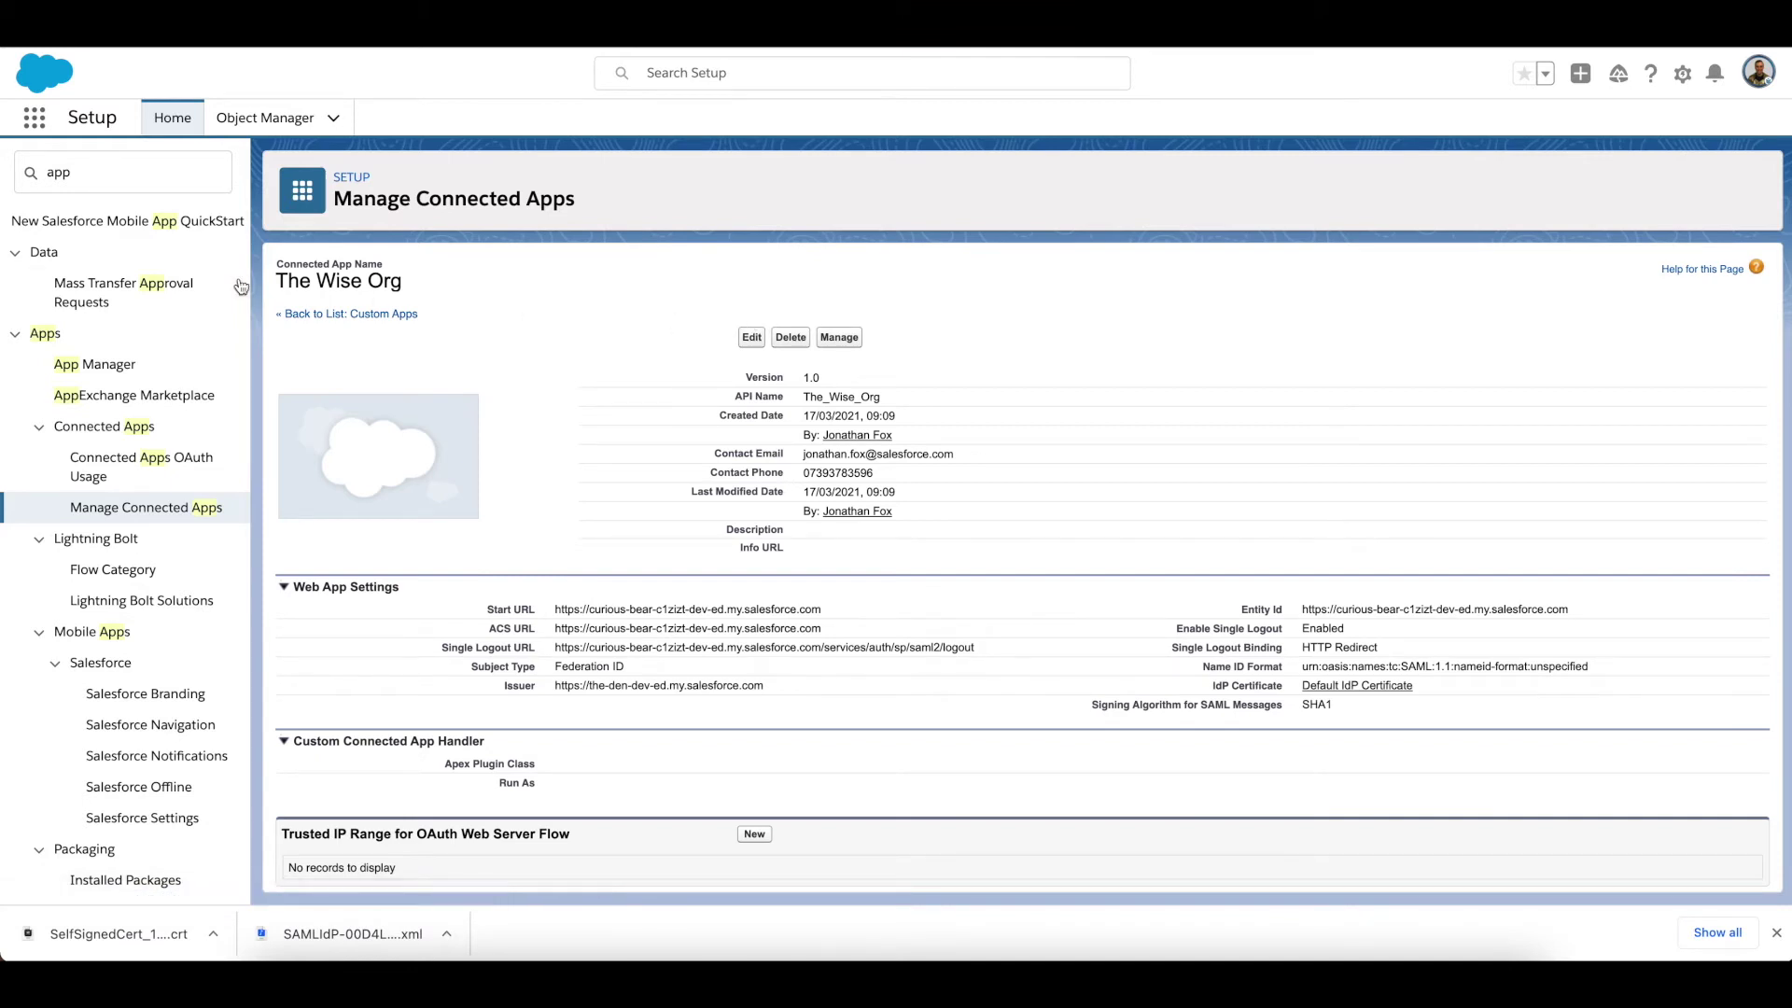
# Step: Browse all apps in the App Launcher, then close it
pyautogui.click(33, 118)
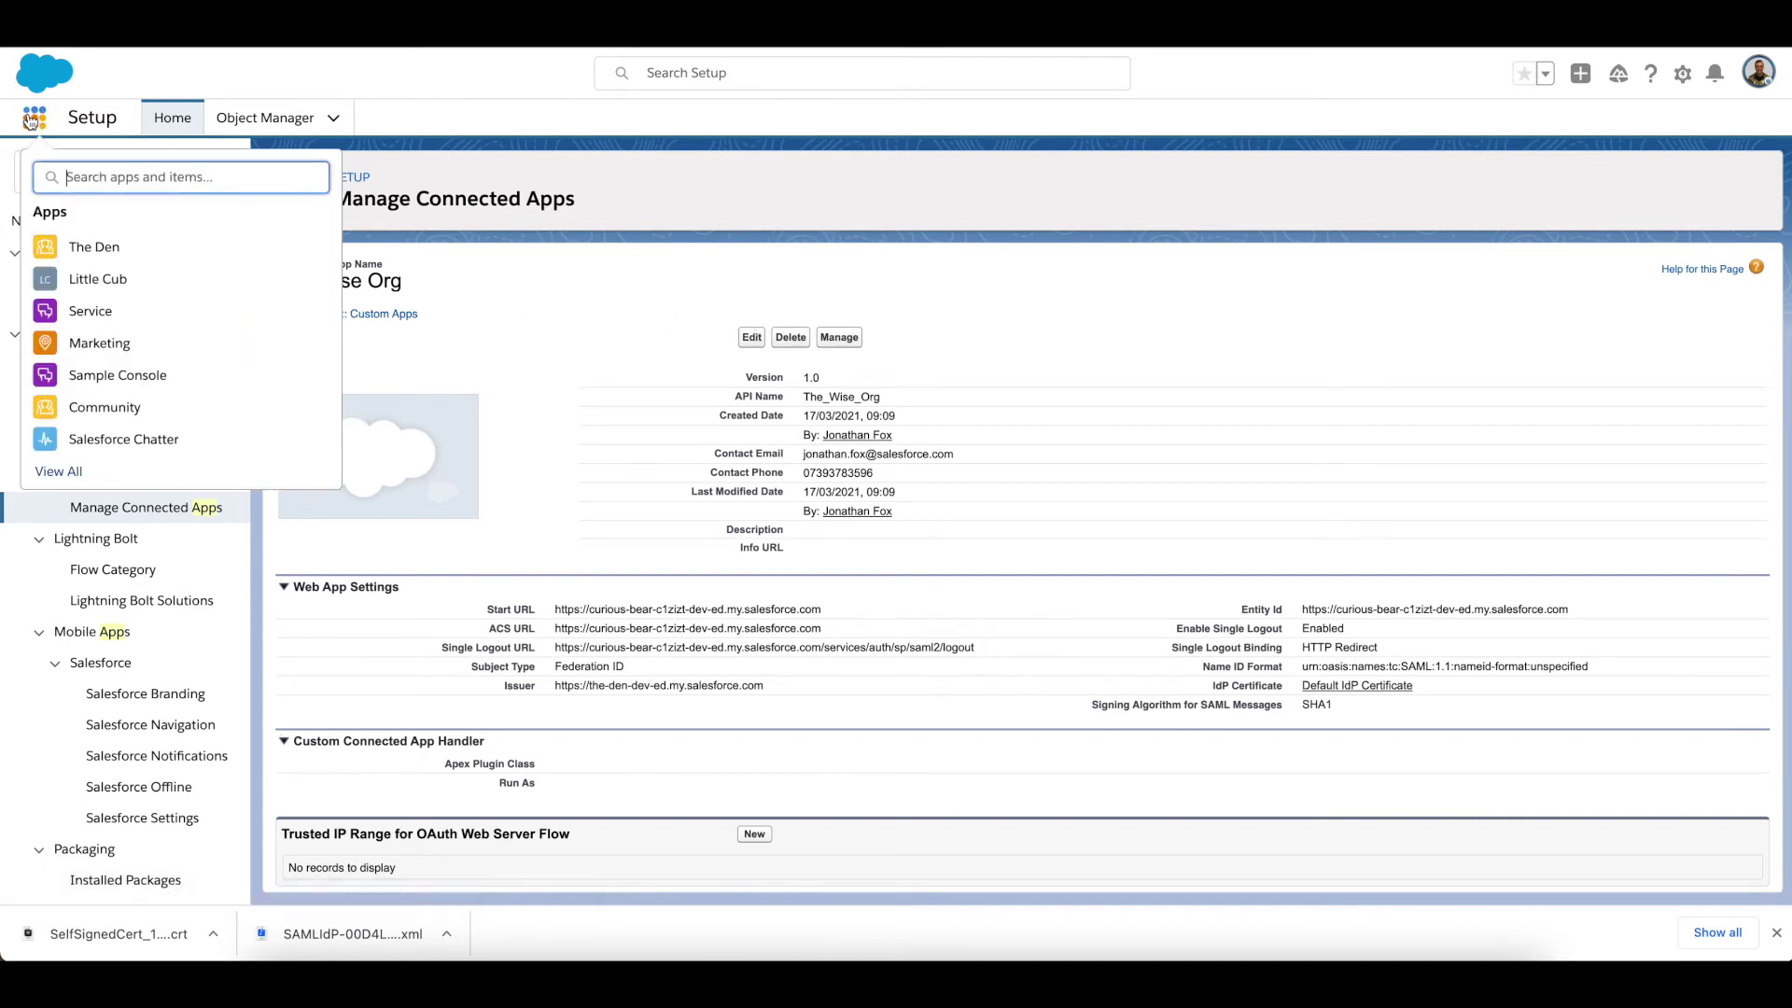
pyautogui.click(48, 471)
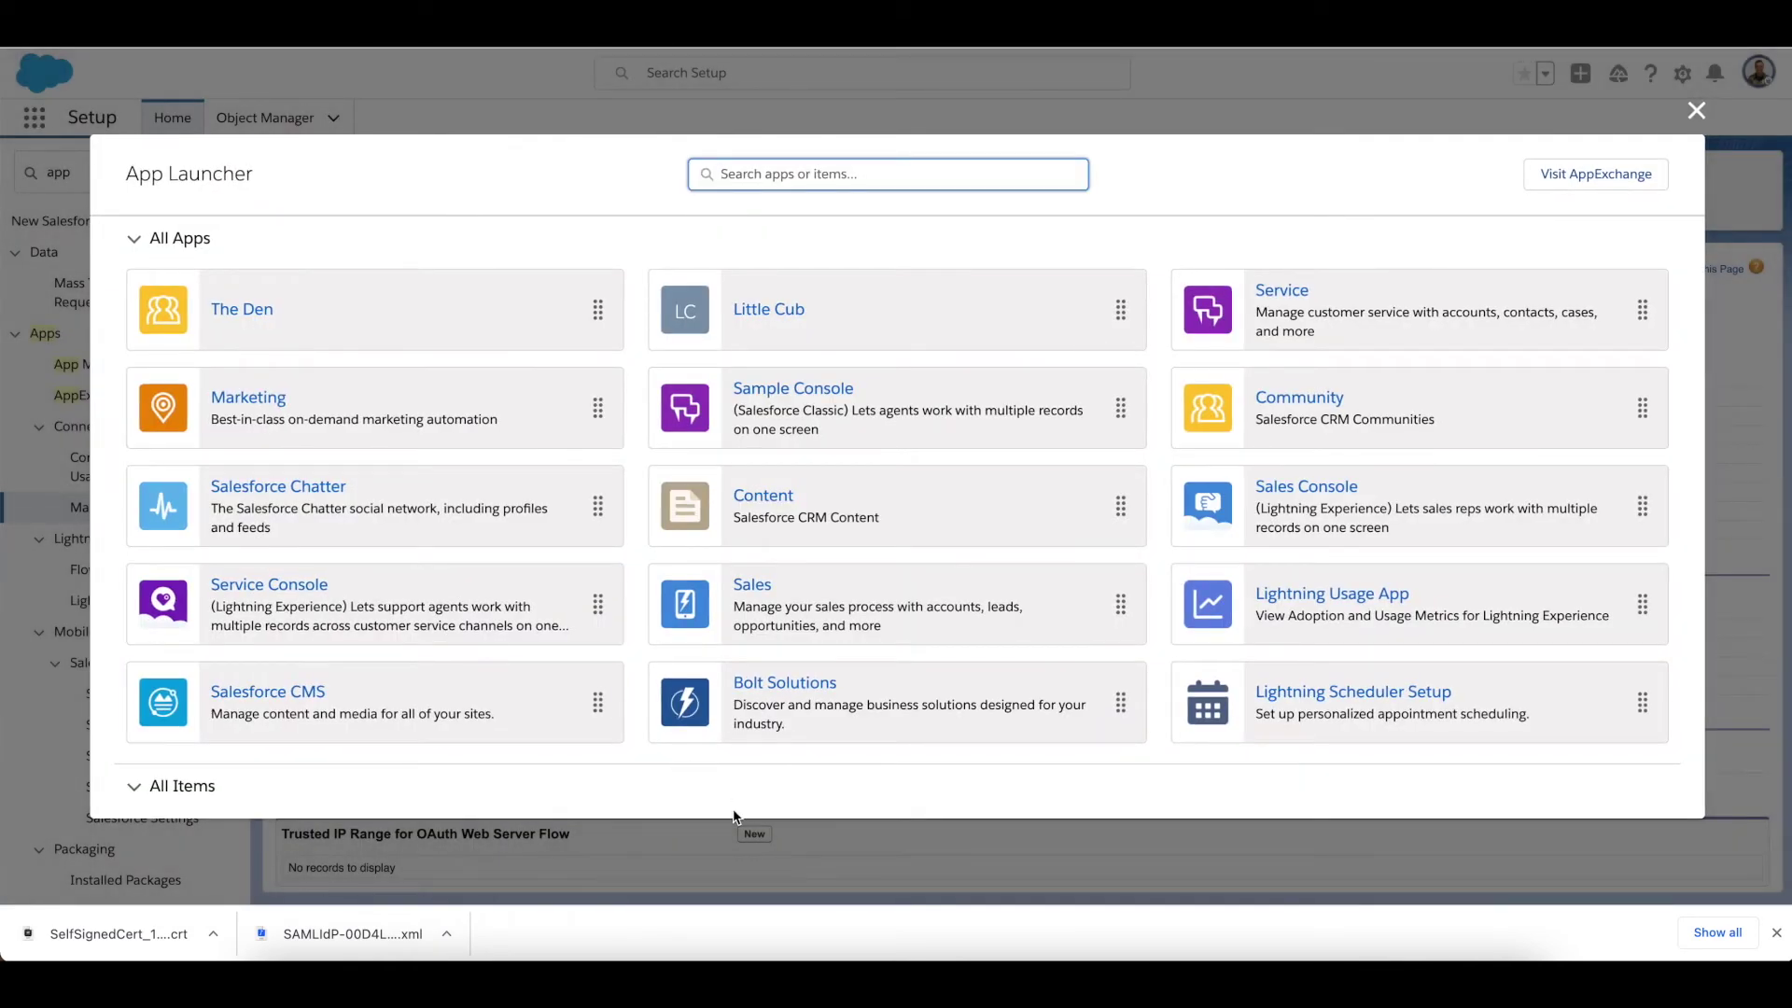
pyautogui.click(971, 866)
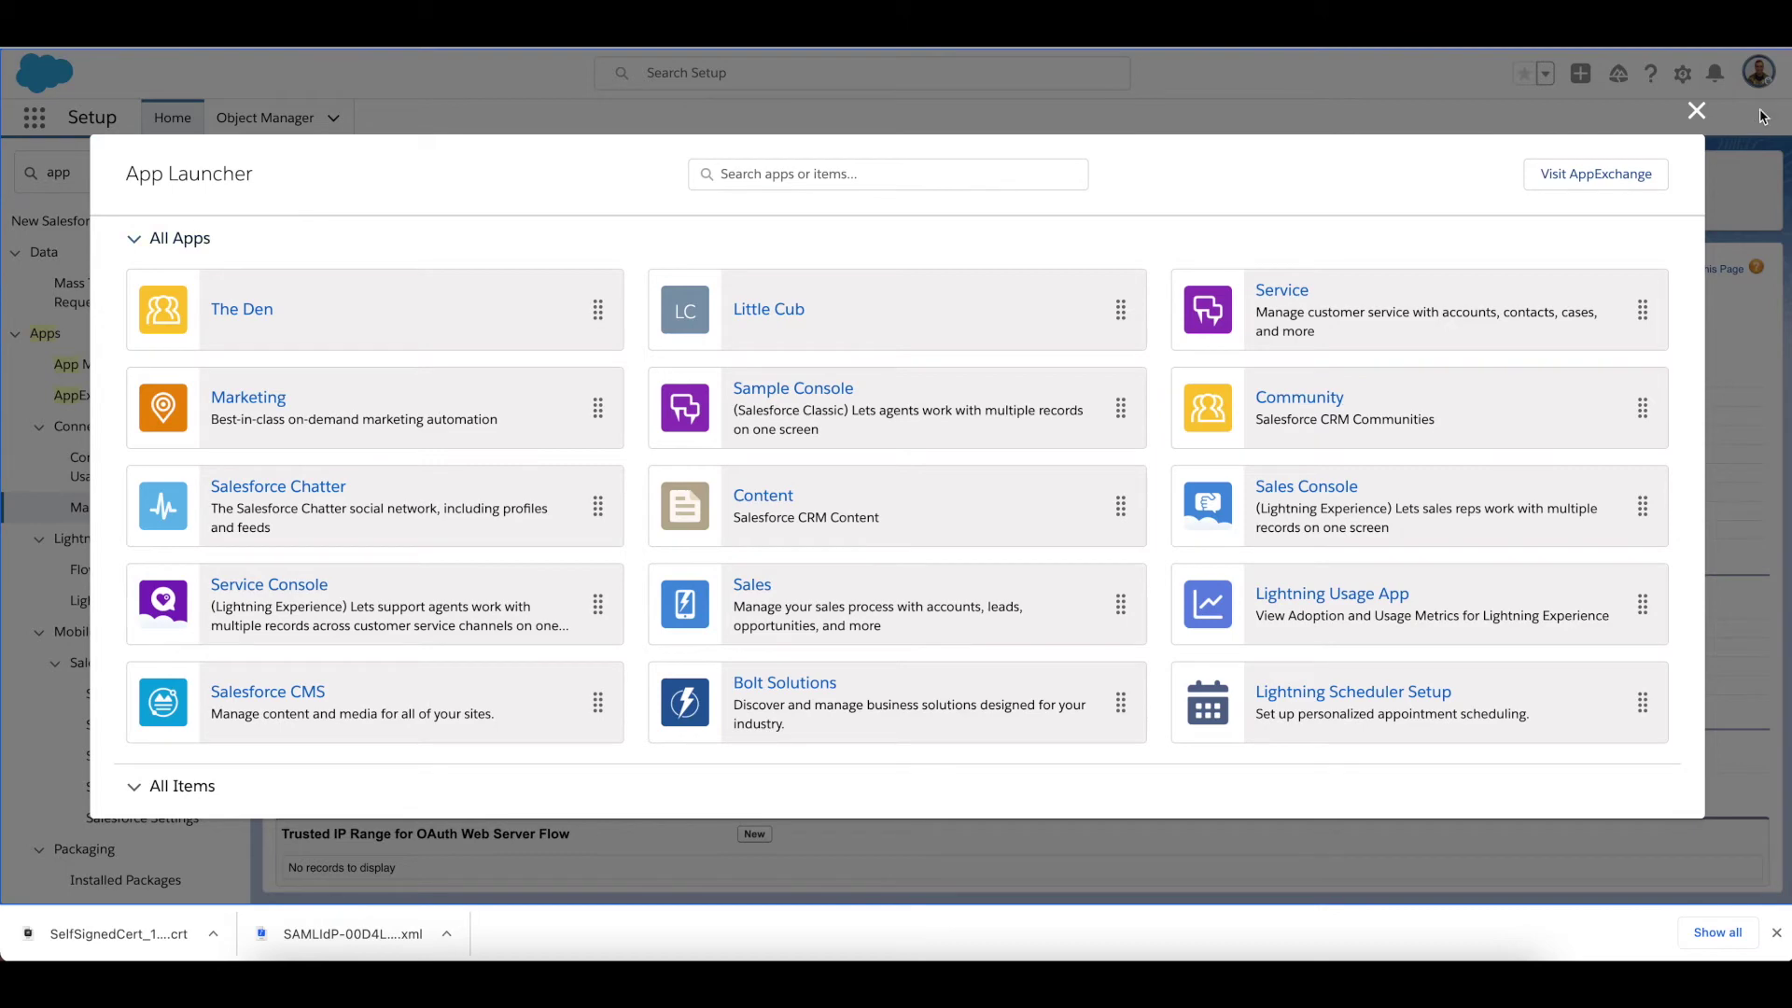
pyautogui.click(1697, 111)
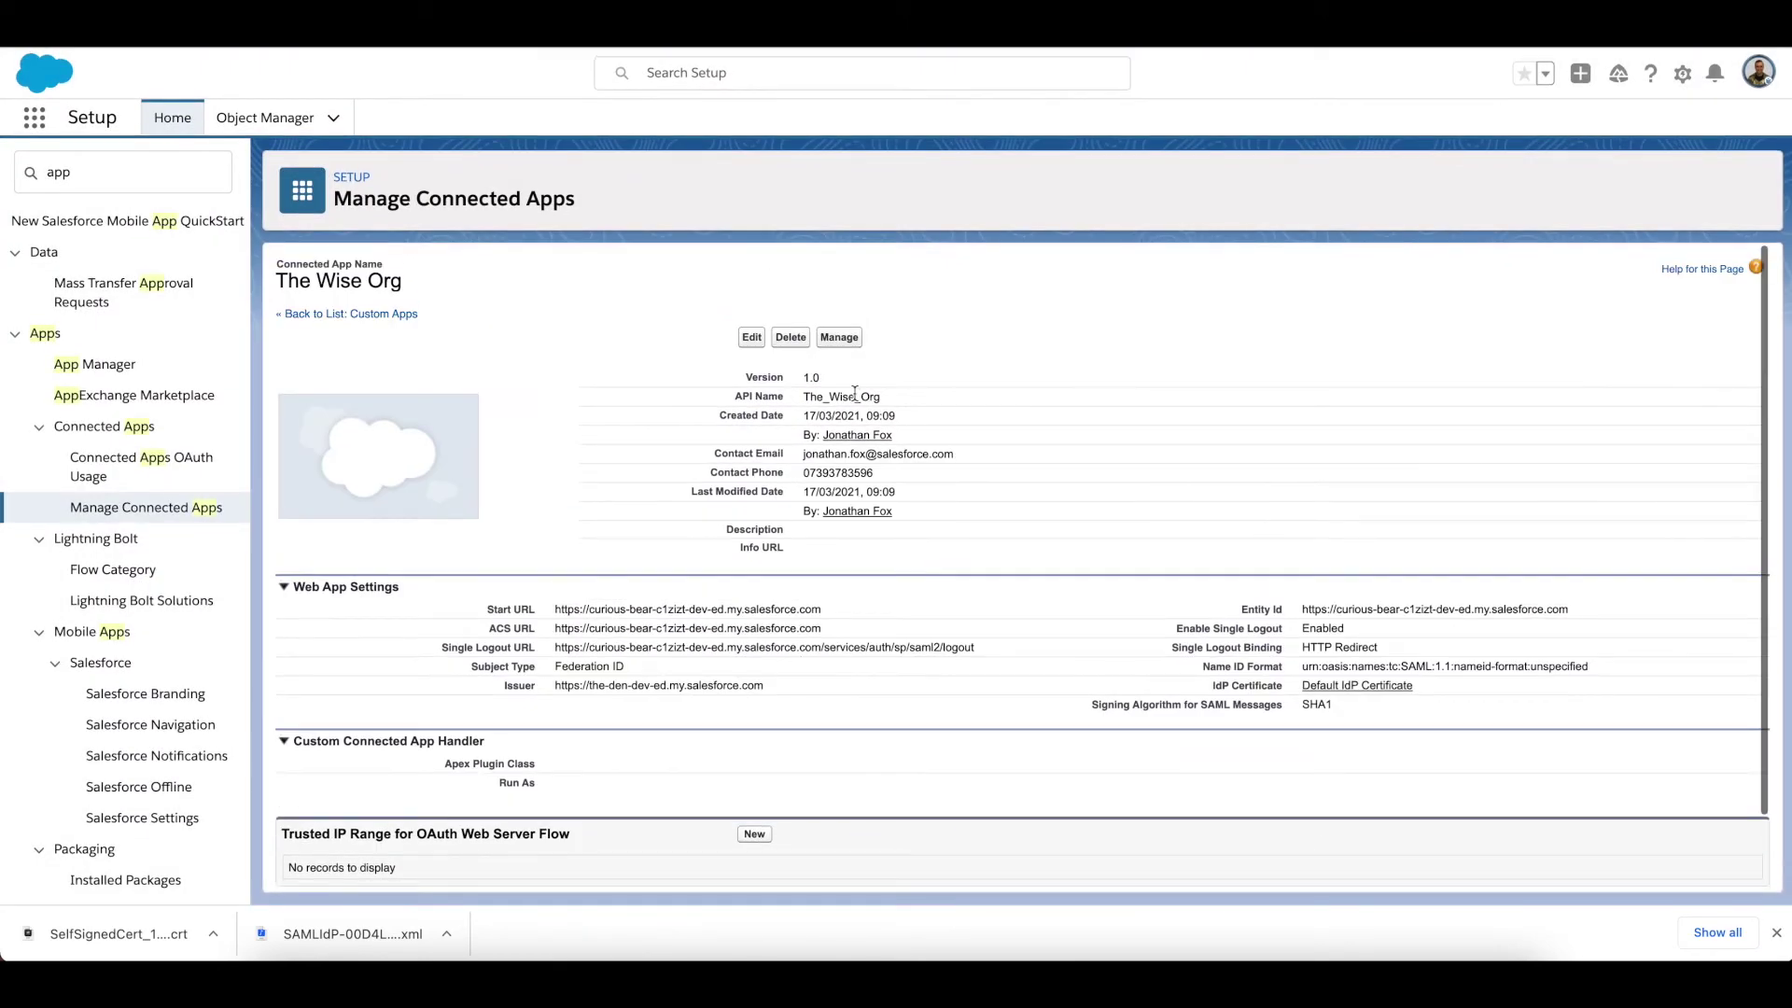
# Step: Grant the System Administrator profile access to The Wise Org via Manage Profiles and save
pyautogui.click(838, 337)
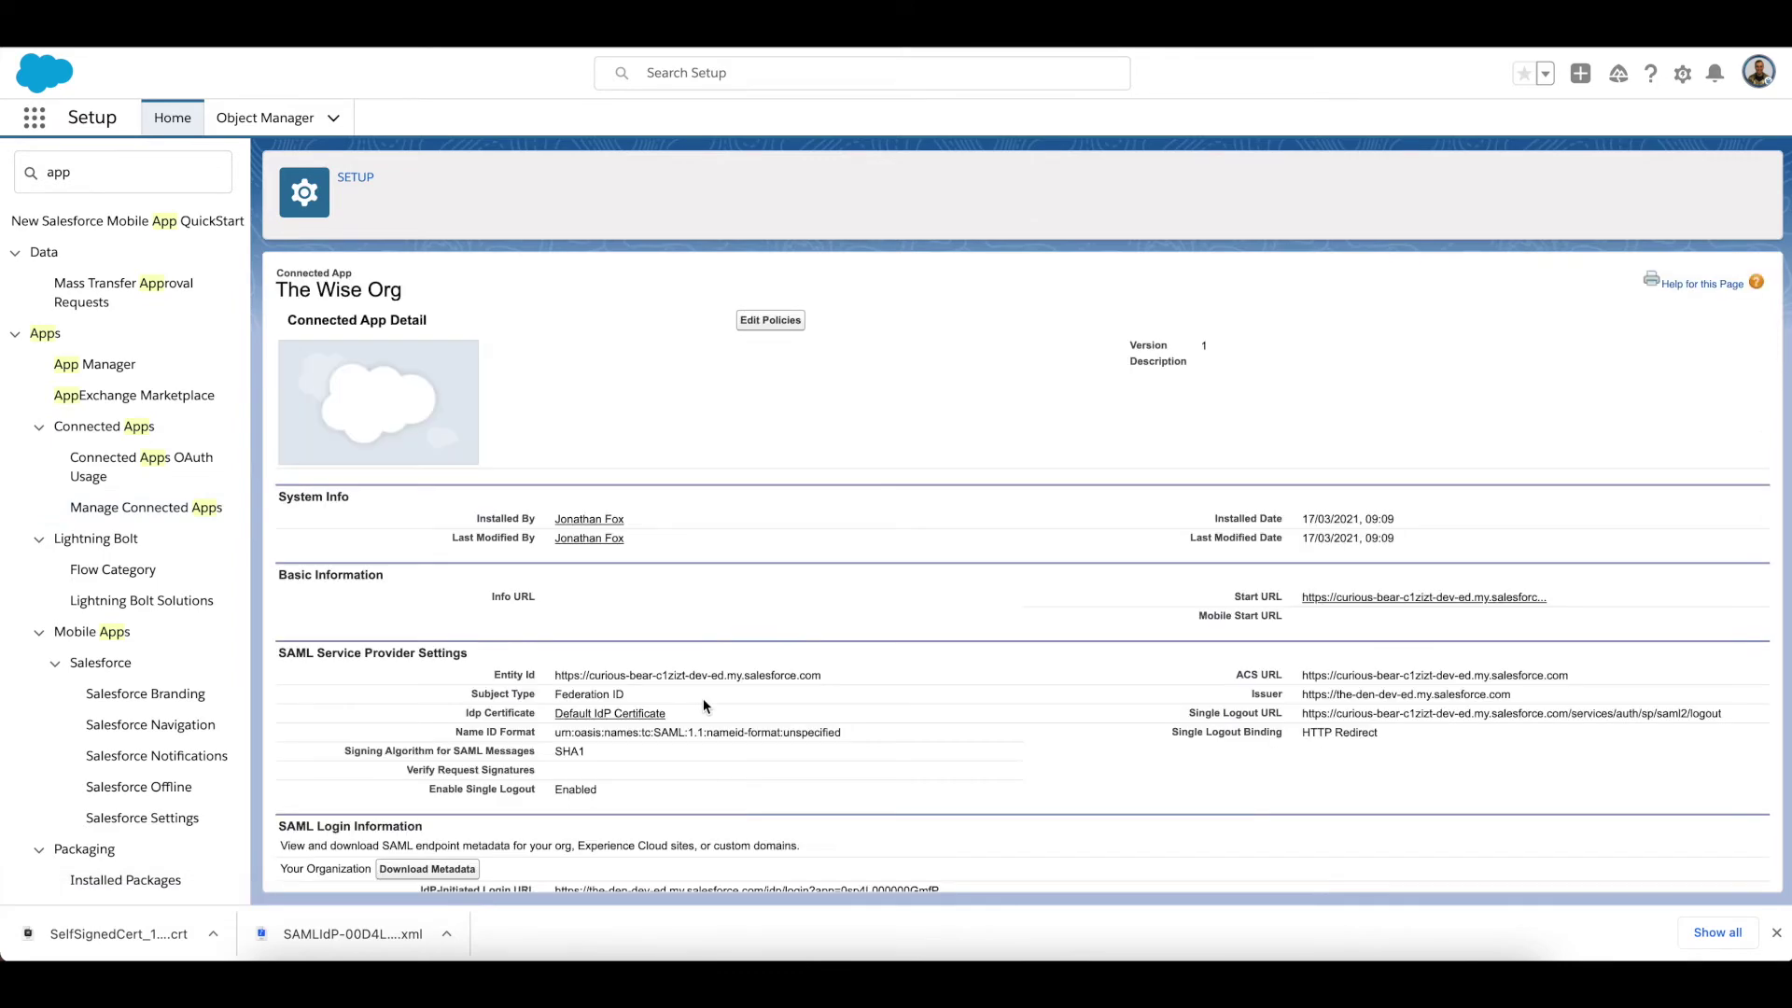
pyautogui.scroll(-10, 703, 699)
pyautogui.click(801, 646)
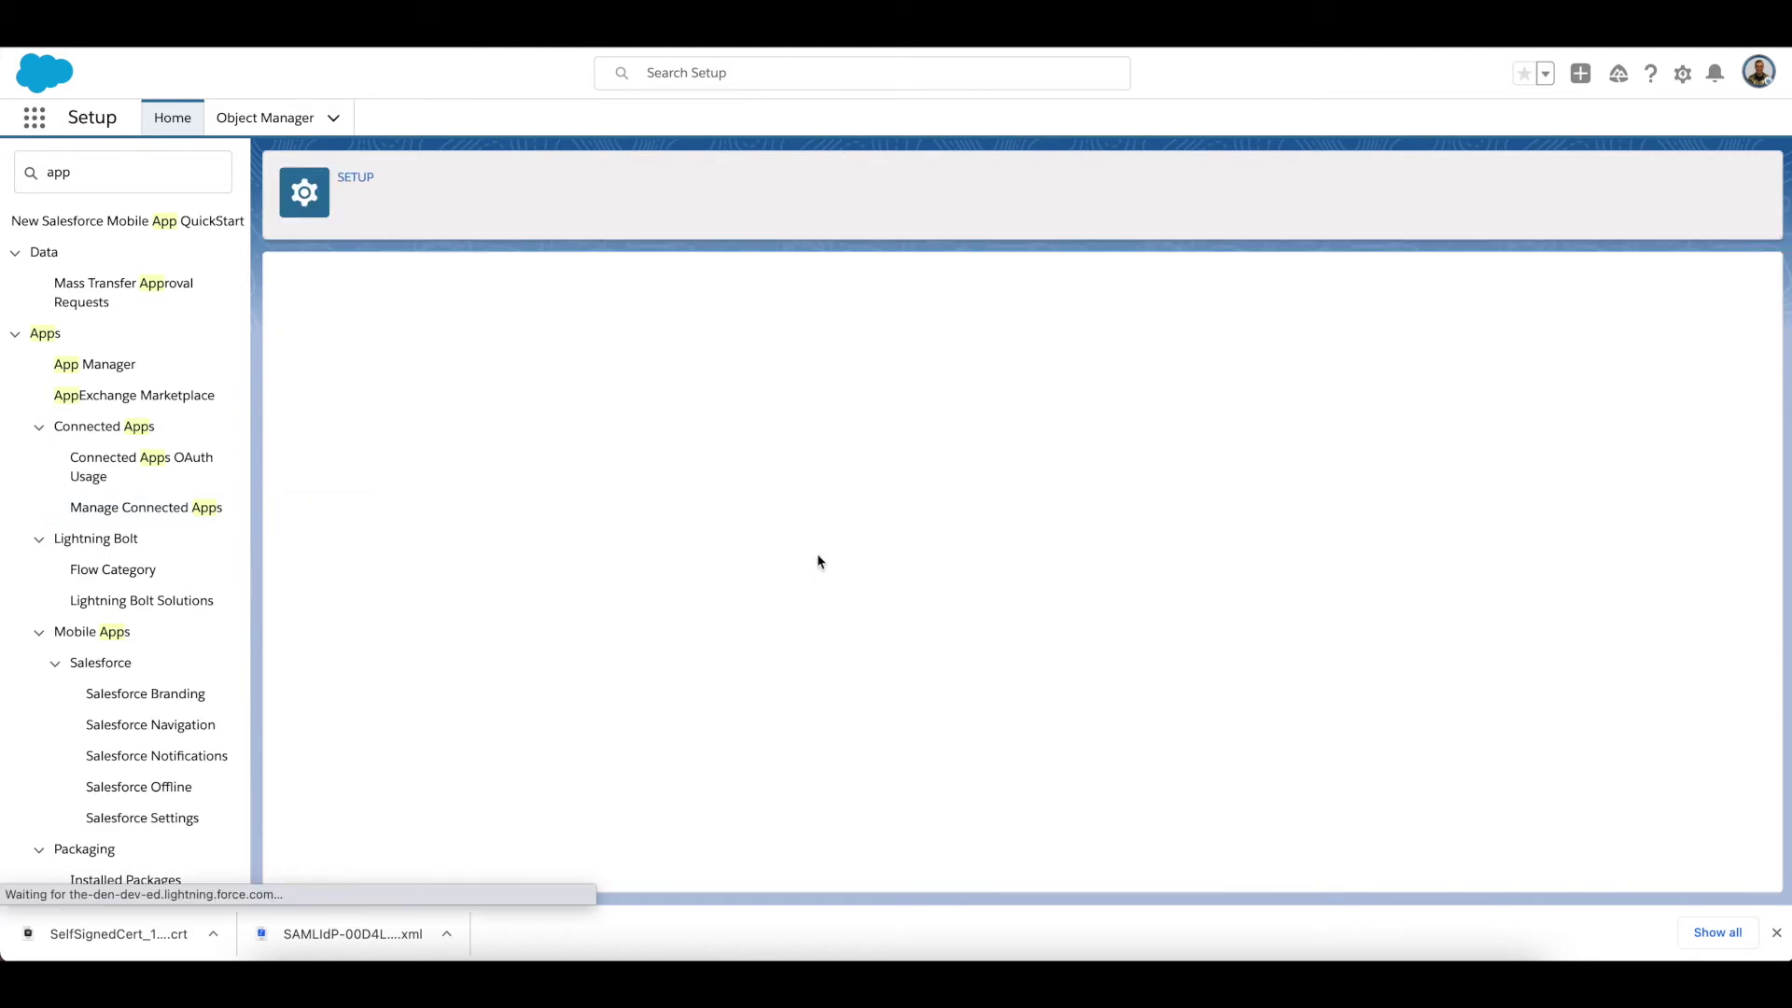
pyautogui.scroll(-5, 665, 700)
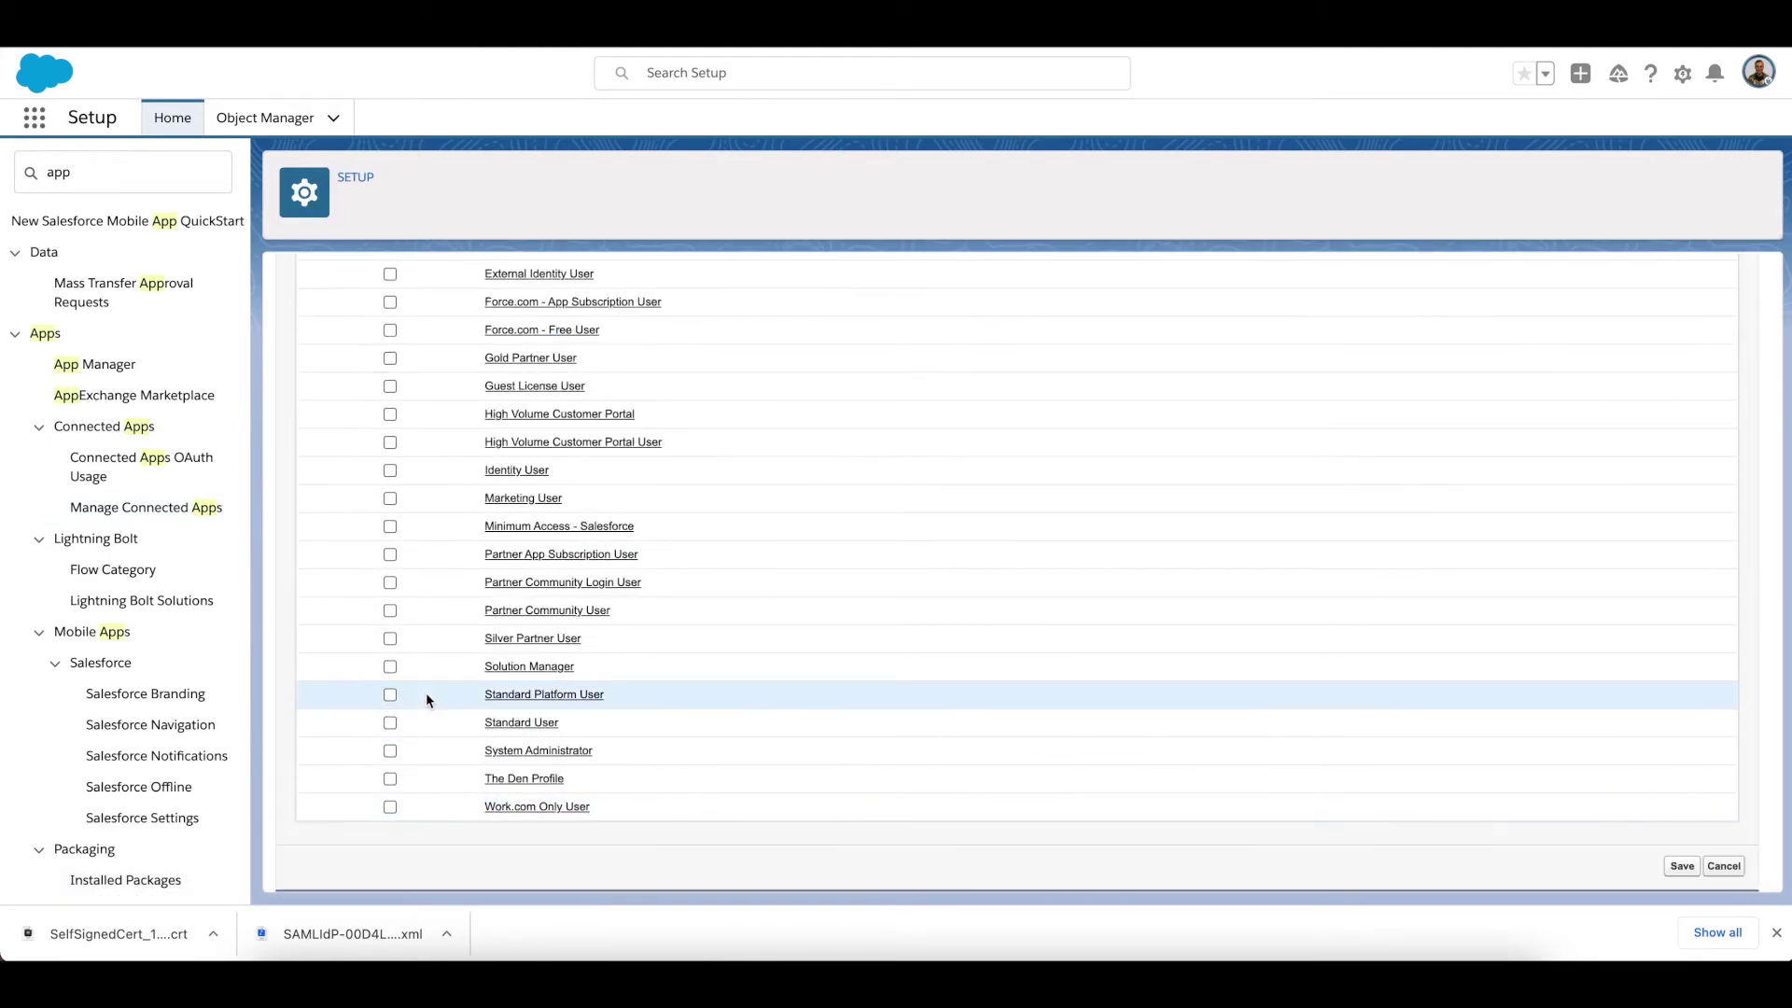
pyautogui.click(390, 750)
pyautogui.click(1671, 866)
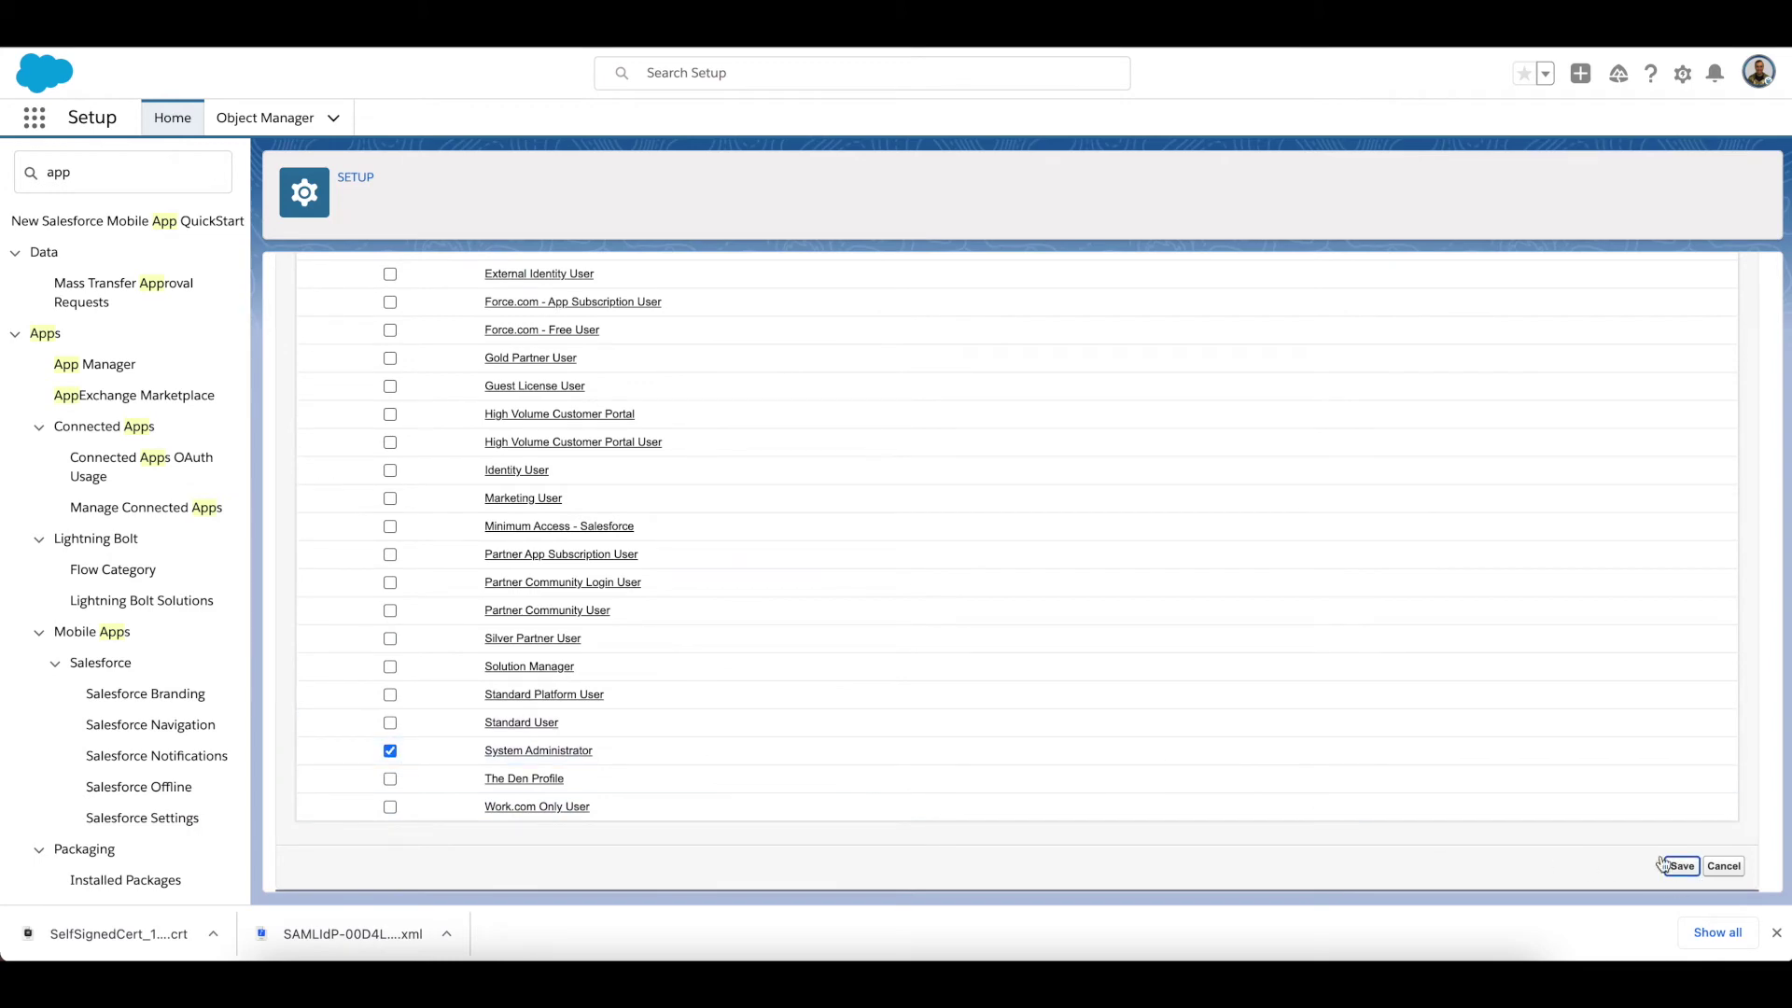
pyautogui.click(34, 118)
# Step: Launch The Wise Org from its tile in the App Launcher's full app list
pyautogui.click(56, 470)
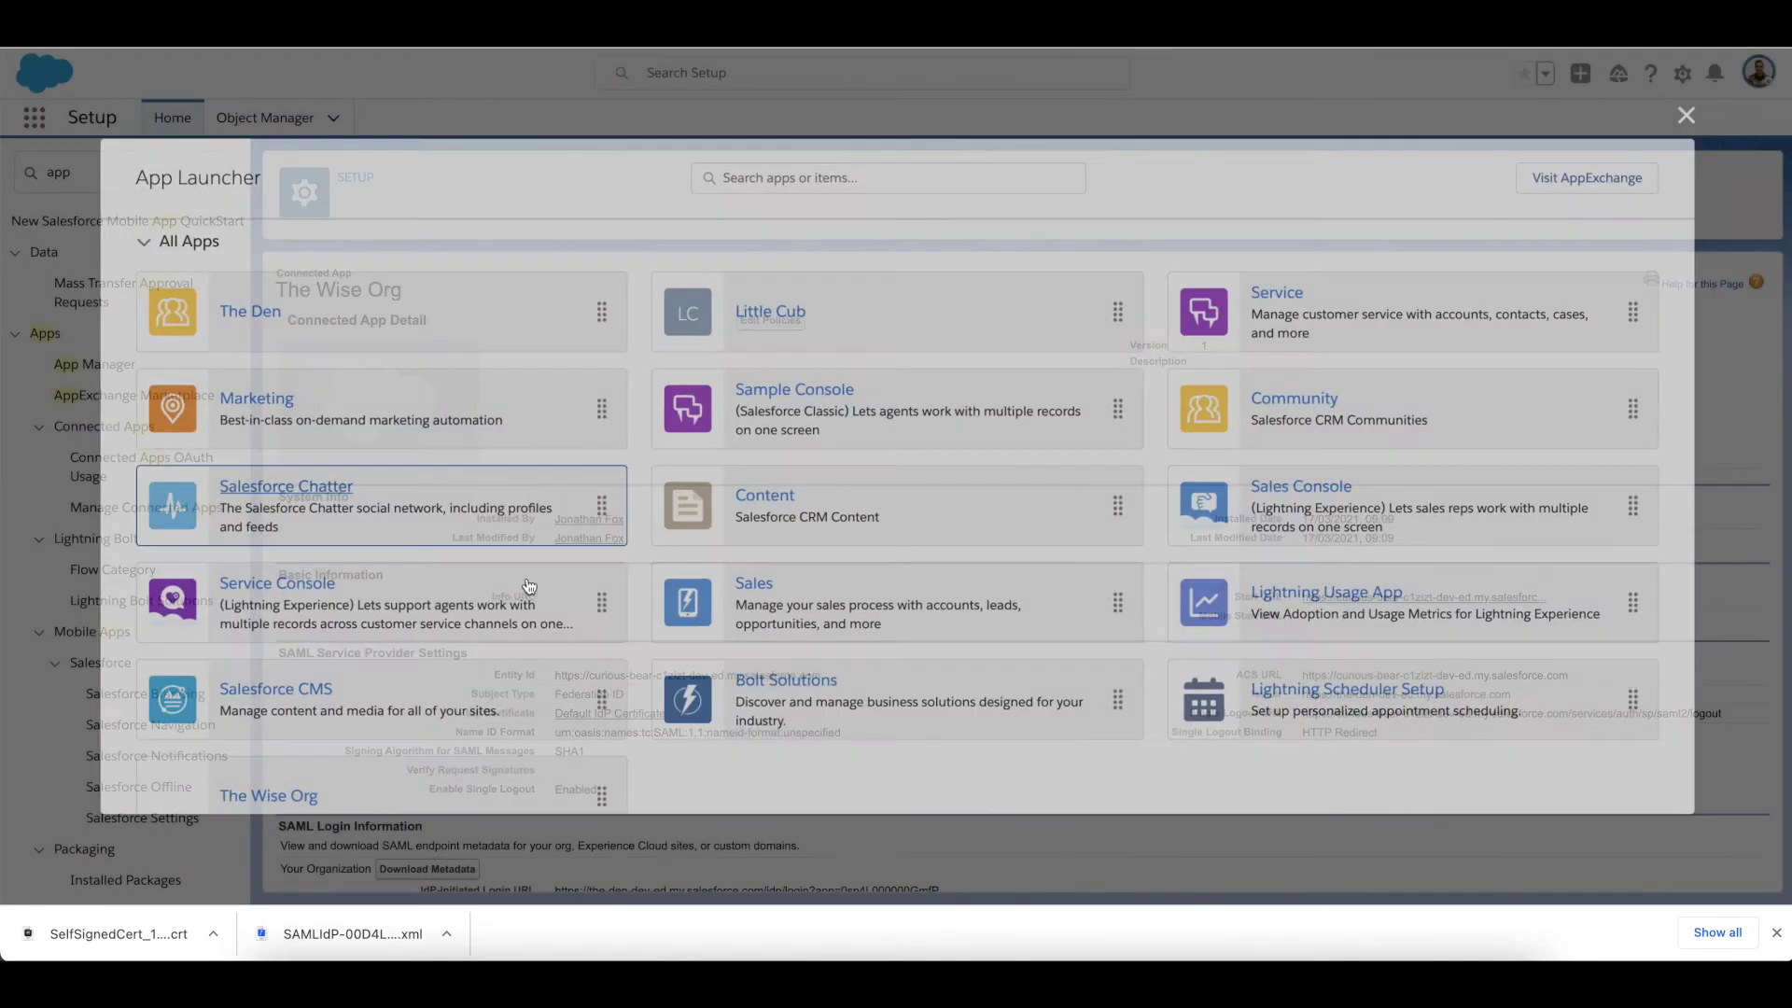
pyautogui.scroll(-2, 887, 713)
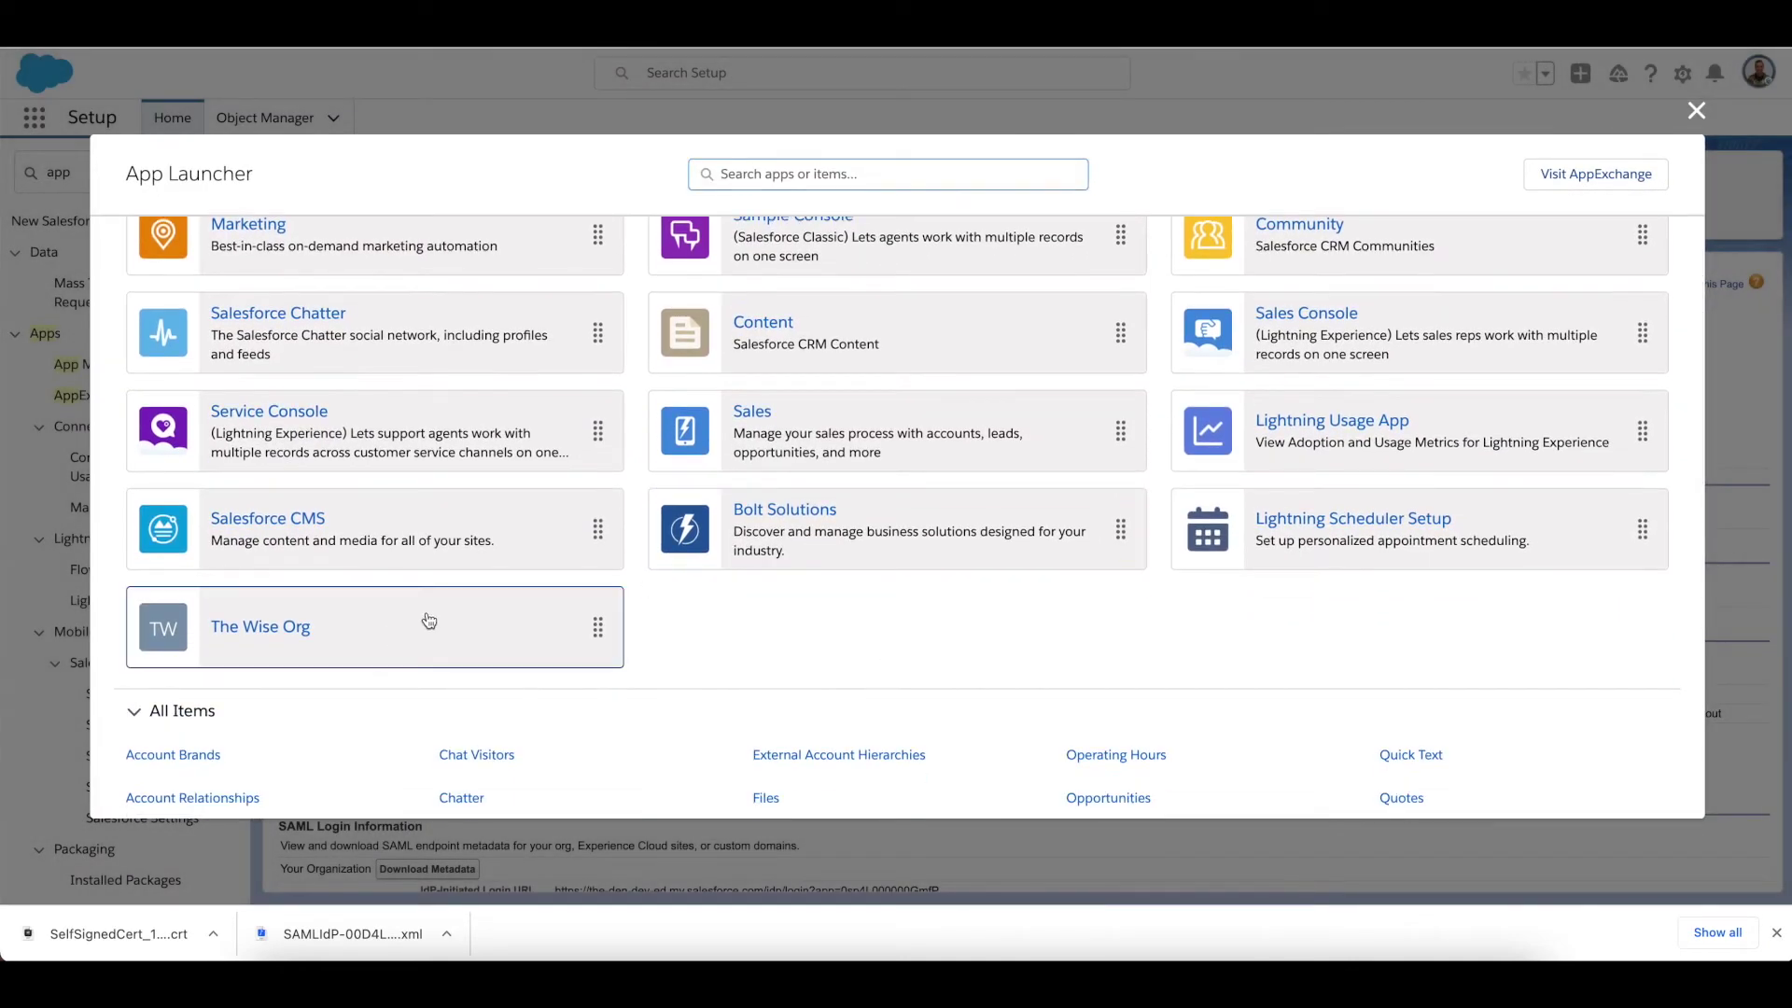
pyautogui.click(428, 621)
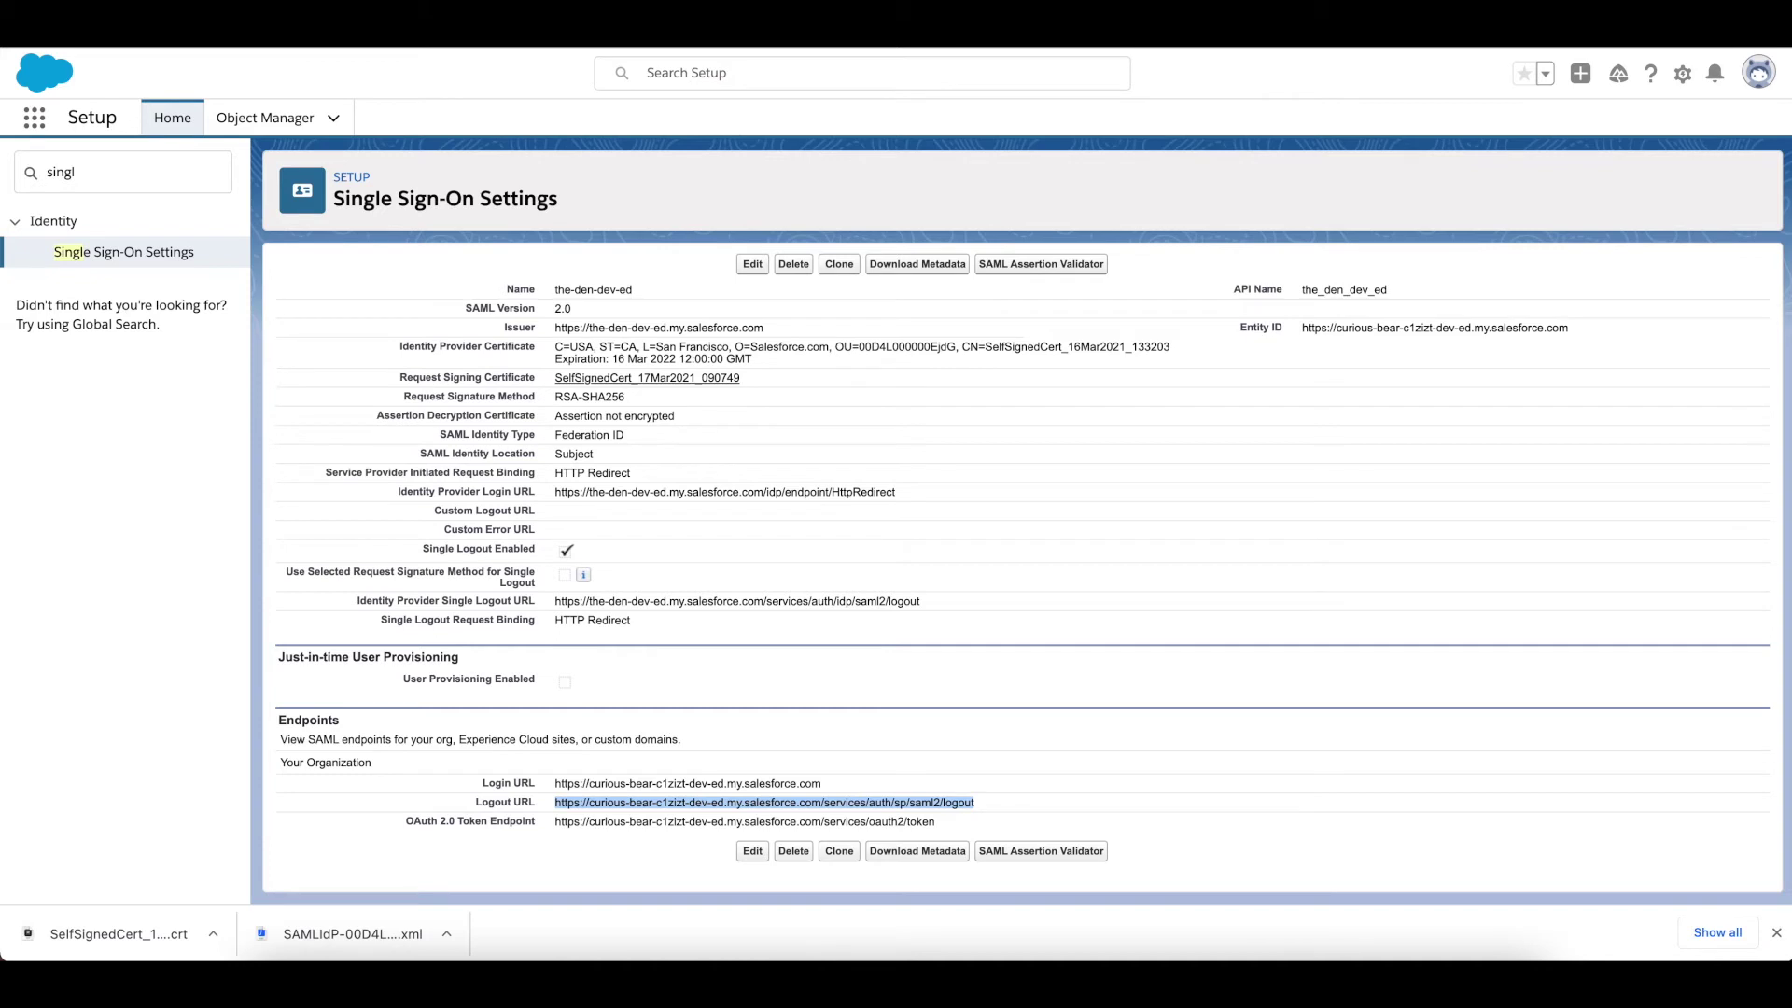
# Step: Open My Domain and save a policy that prevents login from login.salesforce.com
pyautogui.click(115, 189)
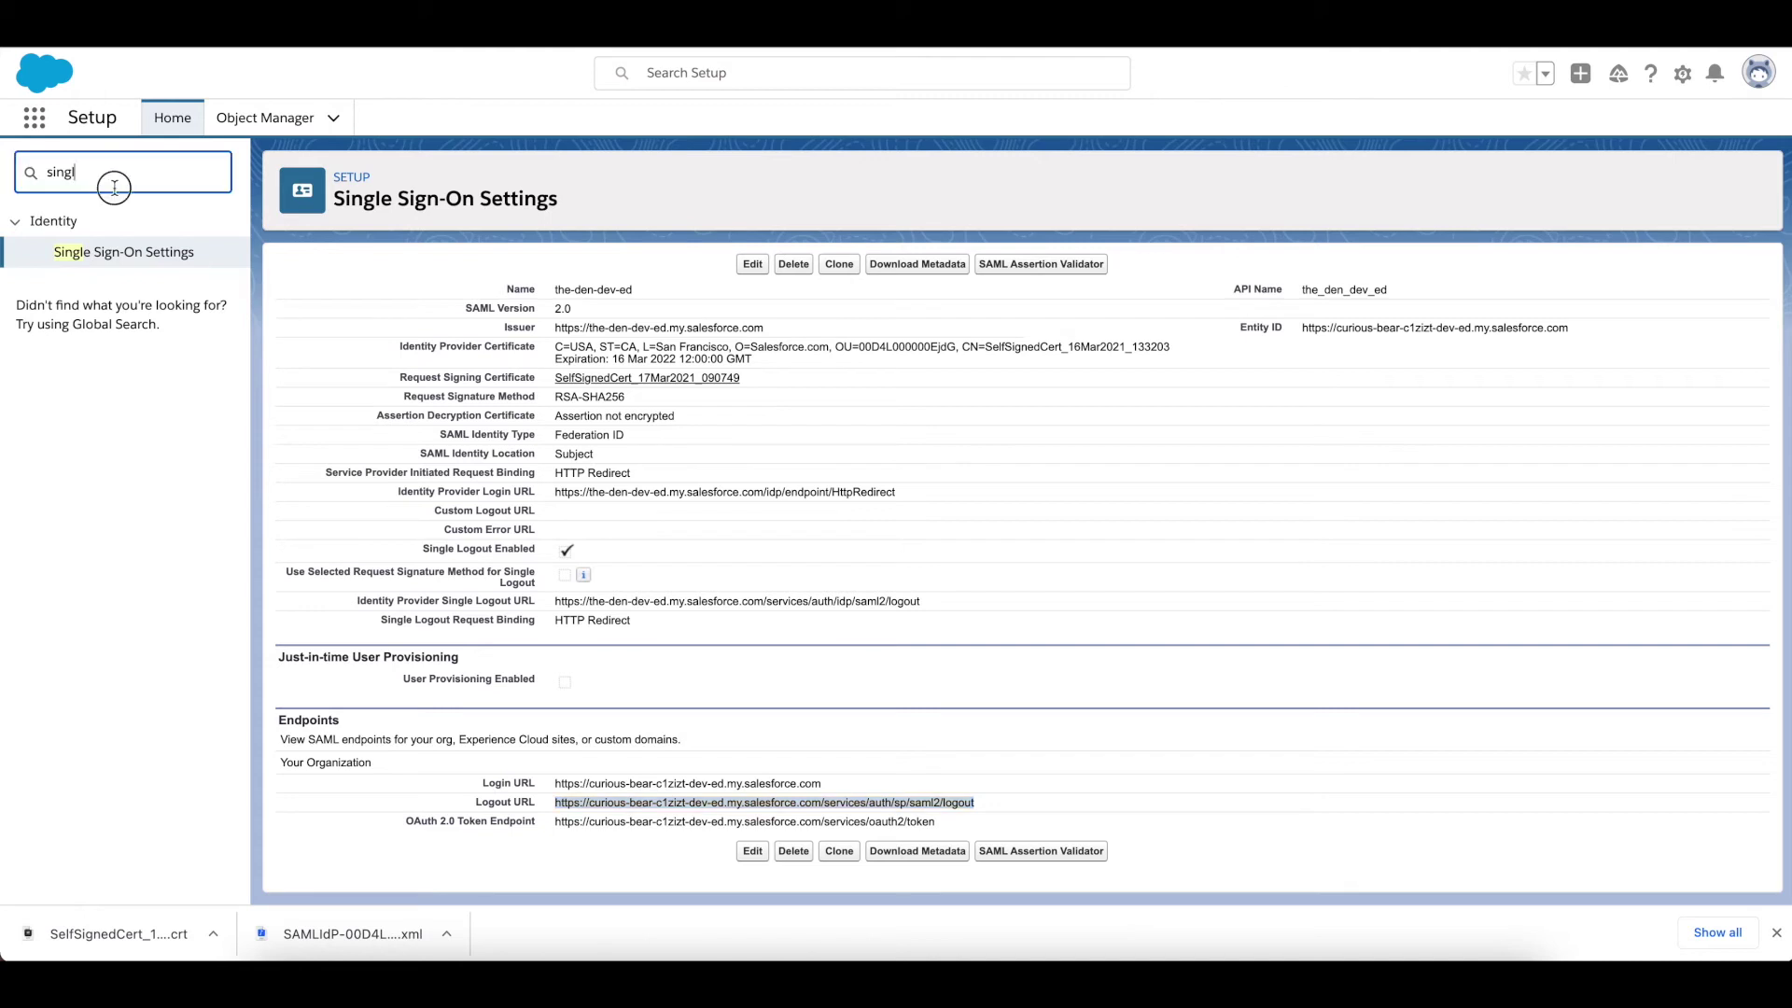
pyautogui.press('super+a')
pyautogui.write('my do')
pyautogui.click(89, 252)
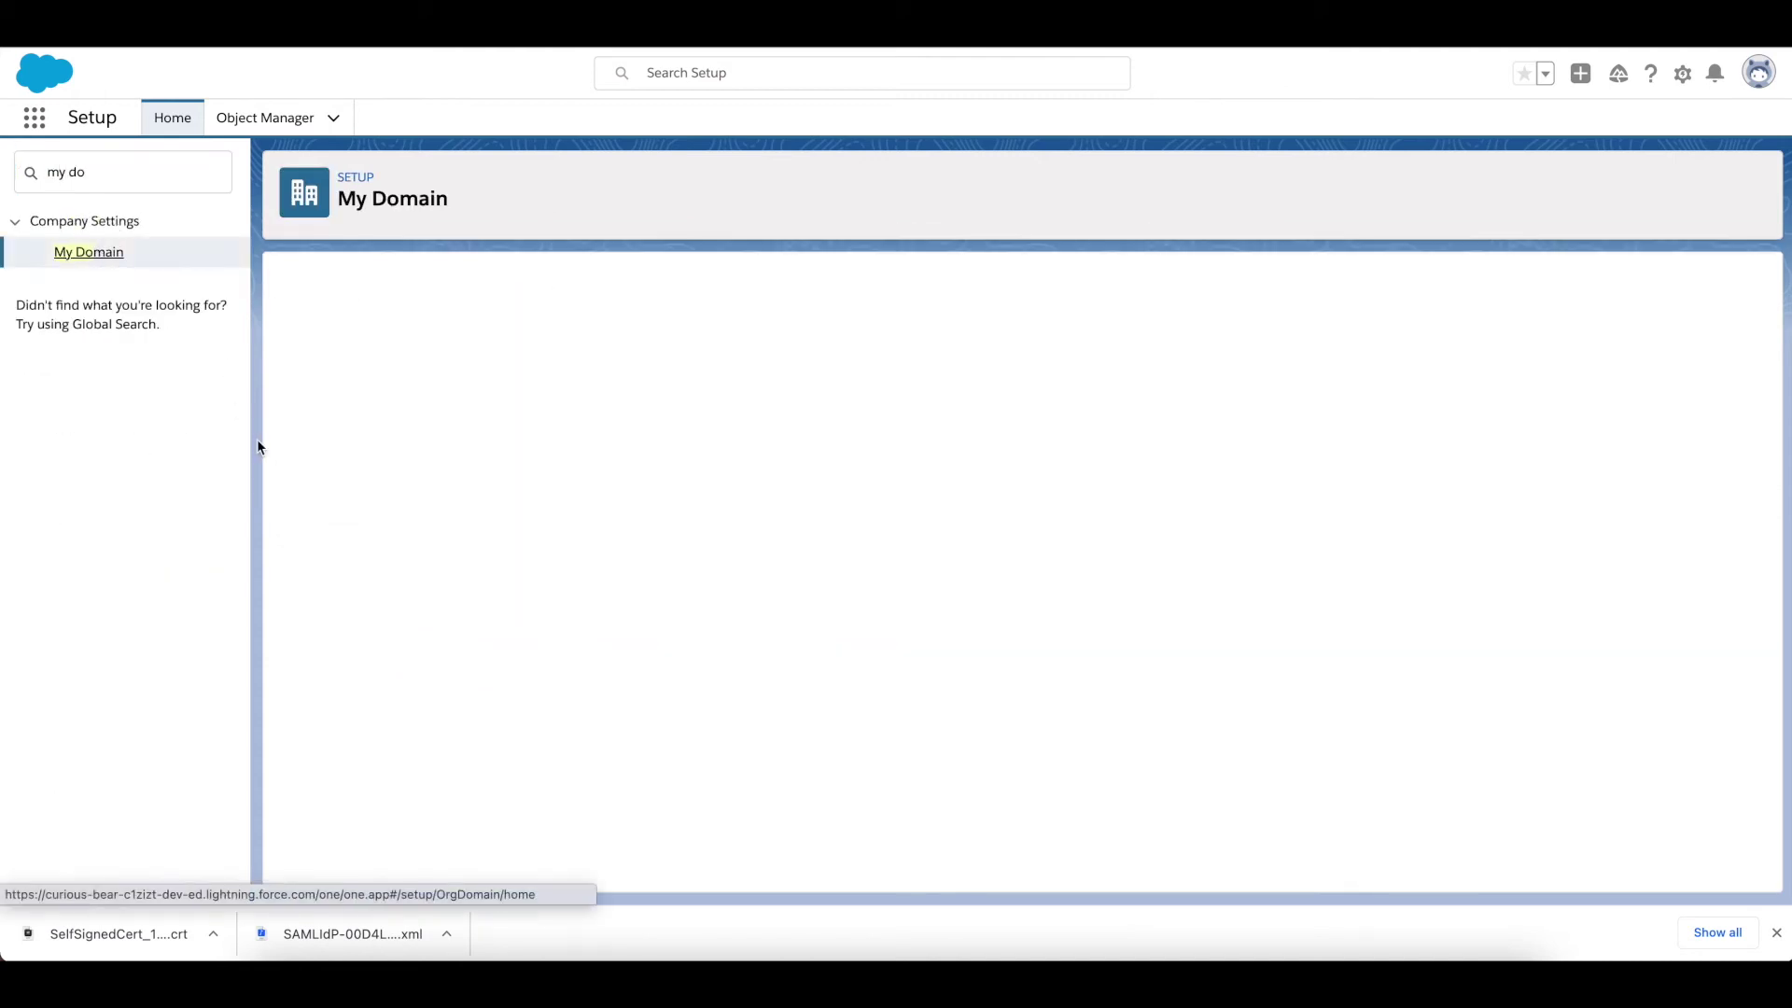
pyautogui.scroll(-3, 515, 666)
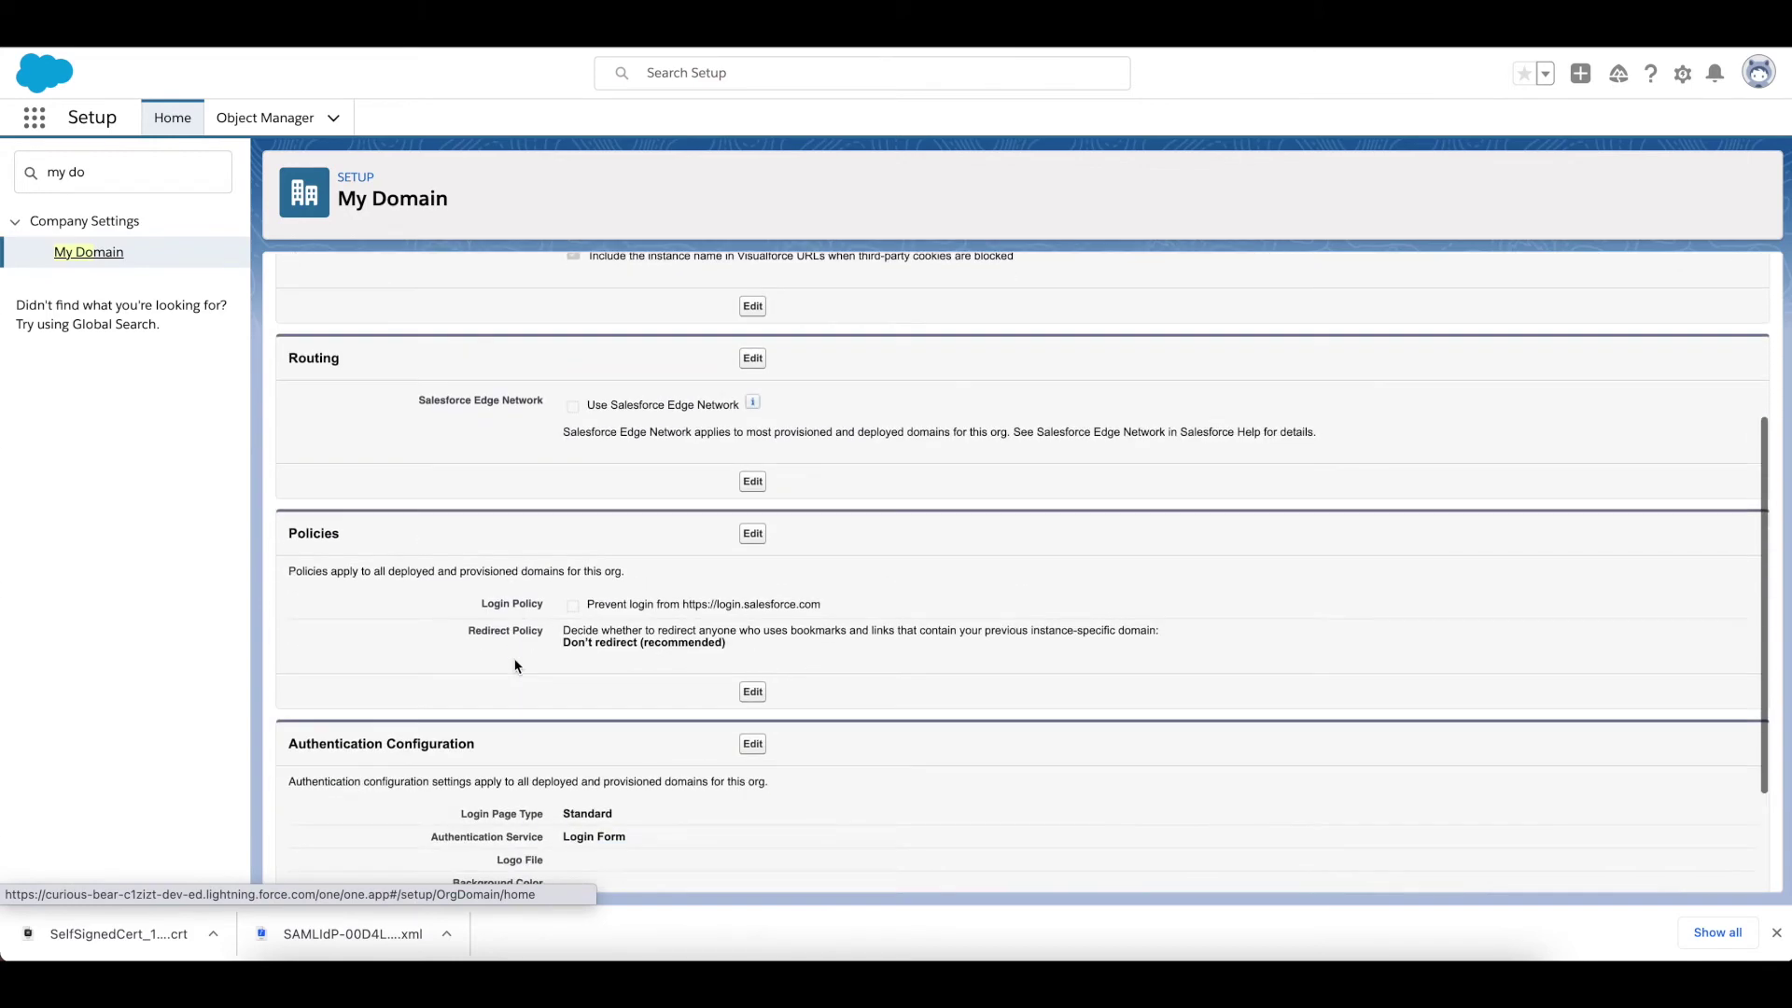
pyautogui.scroll(-2, 514, 665)
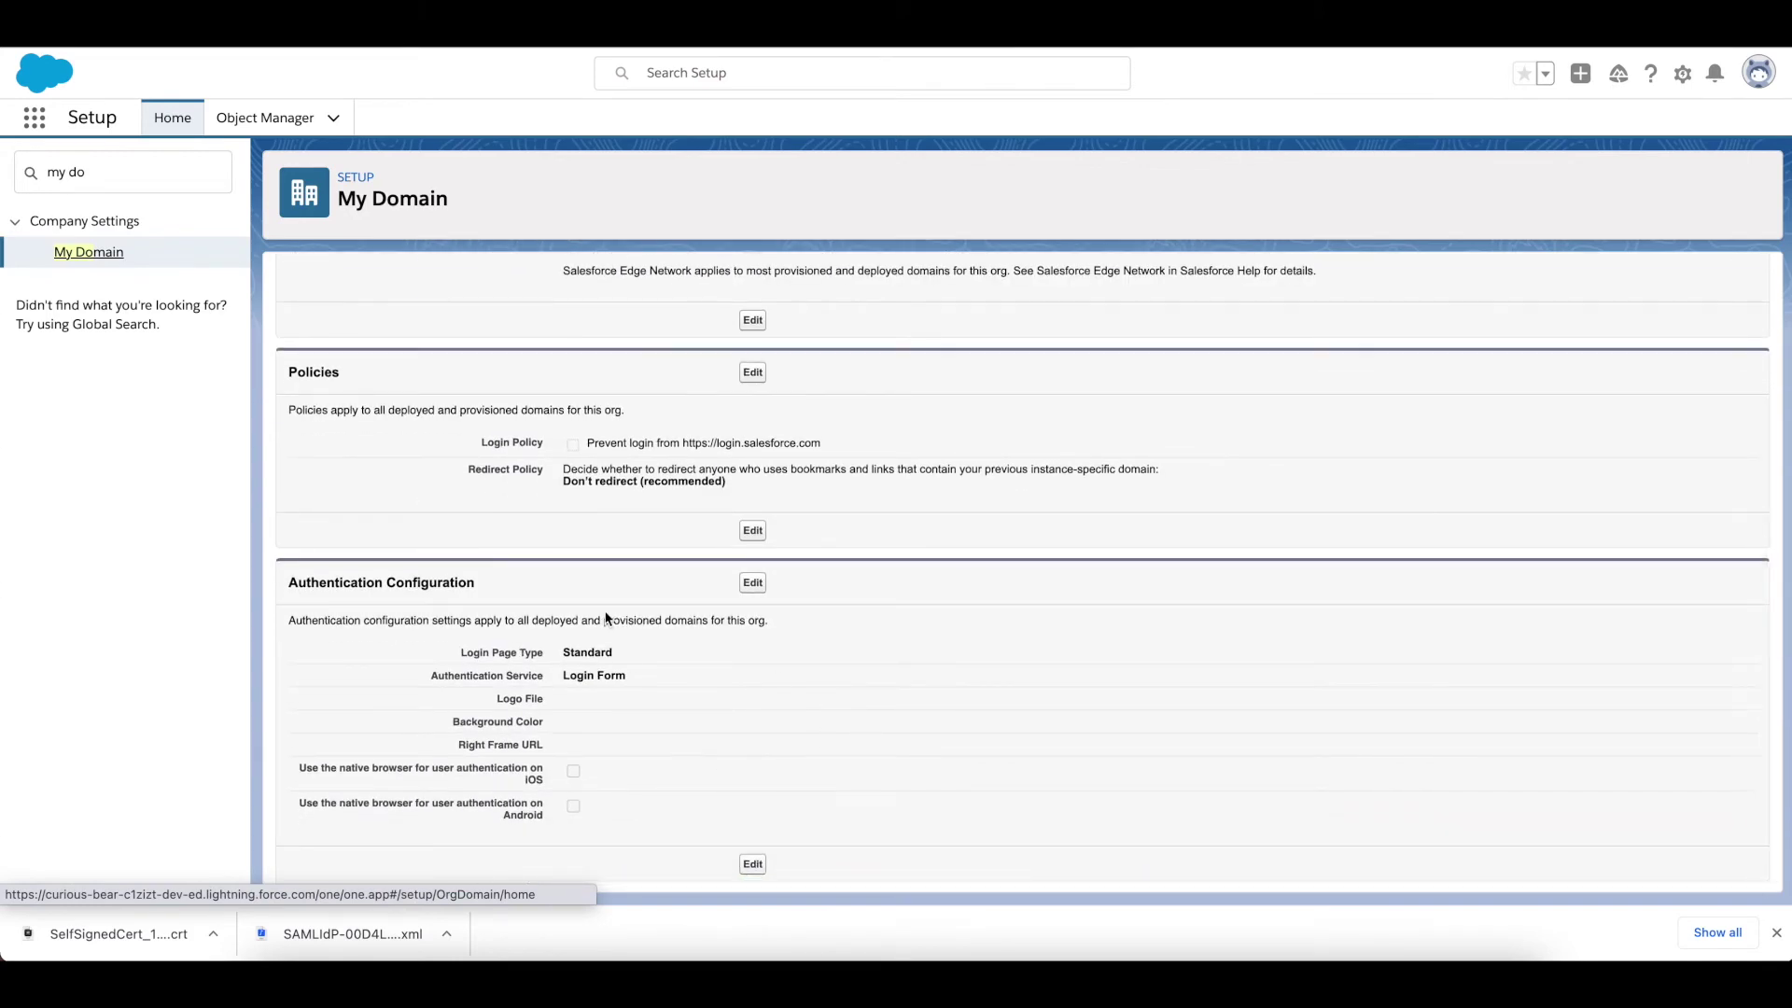
pyautogui.click(756, 375)
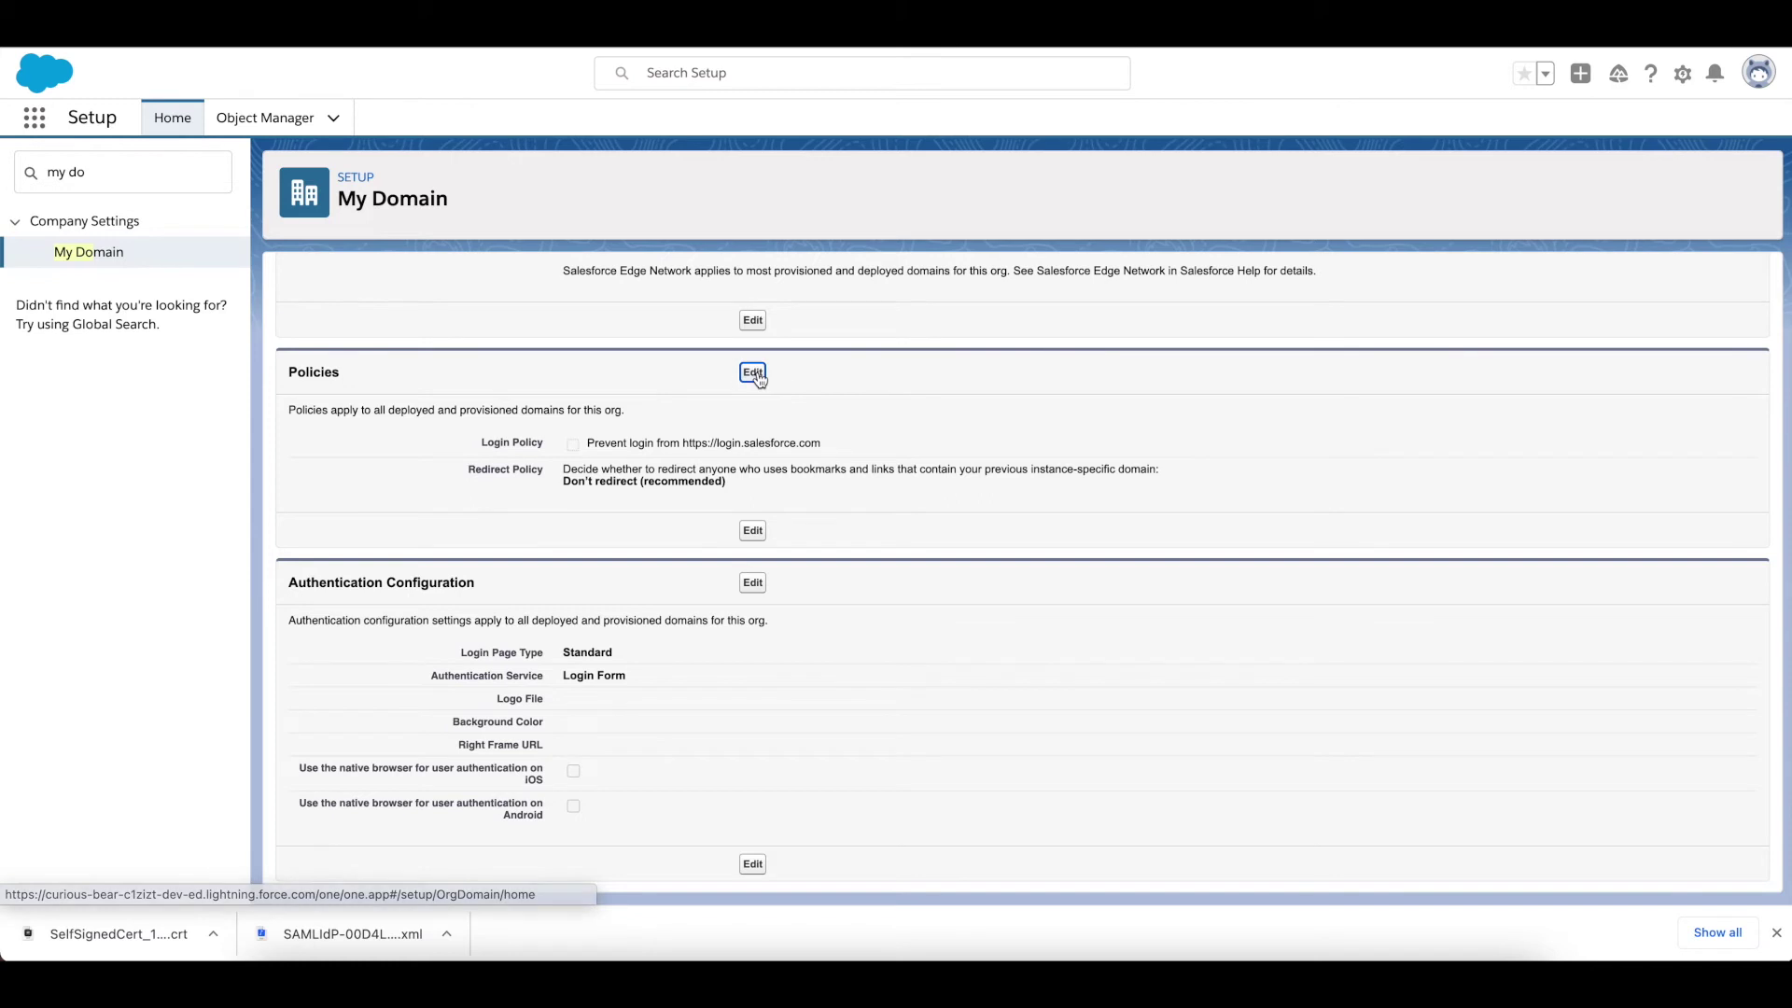
pyautogui.click(573, 454)
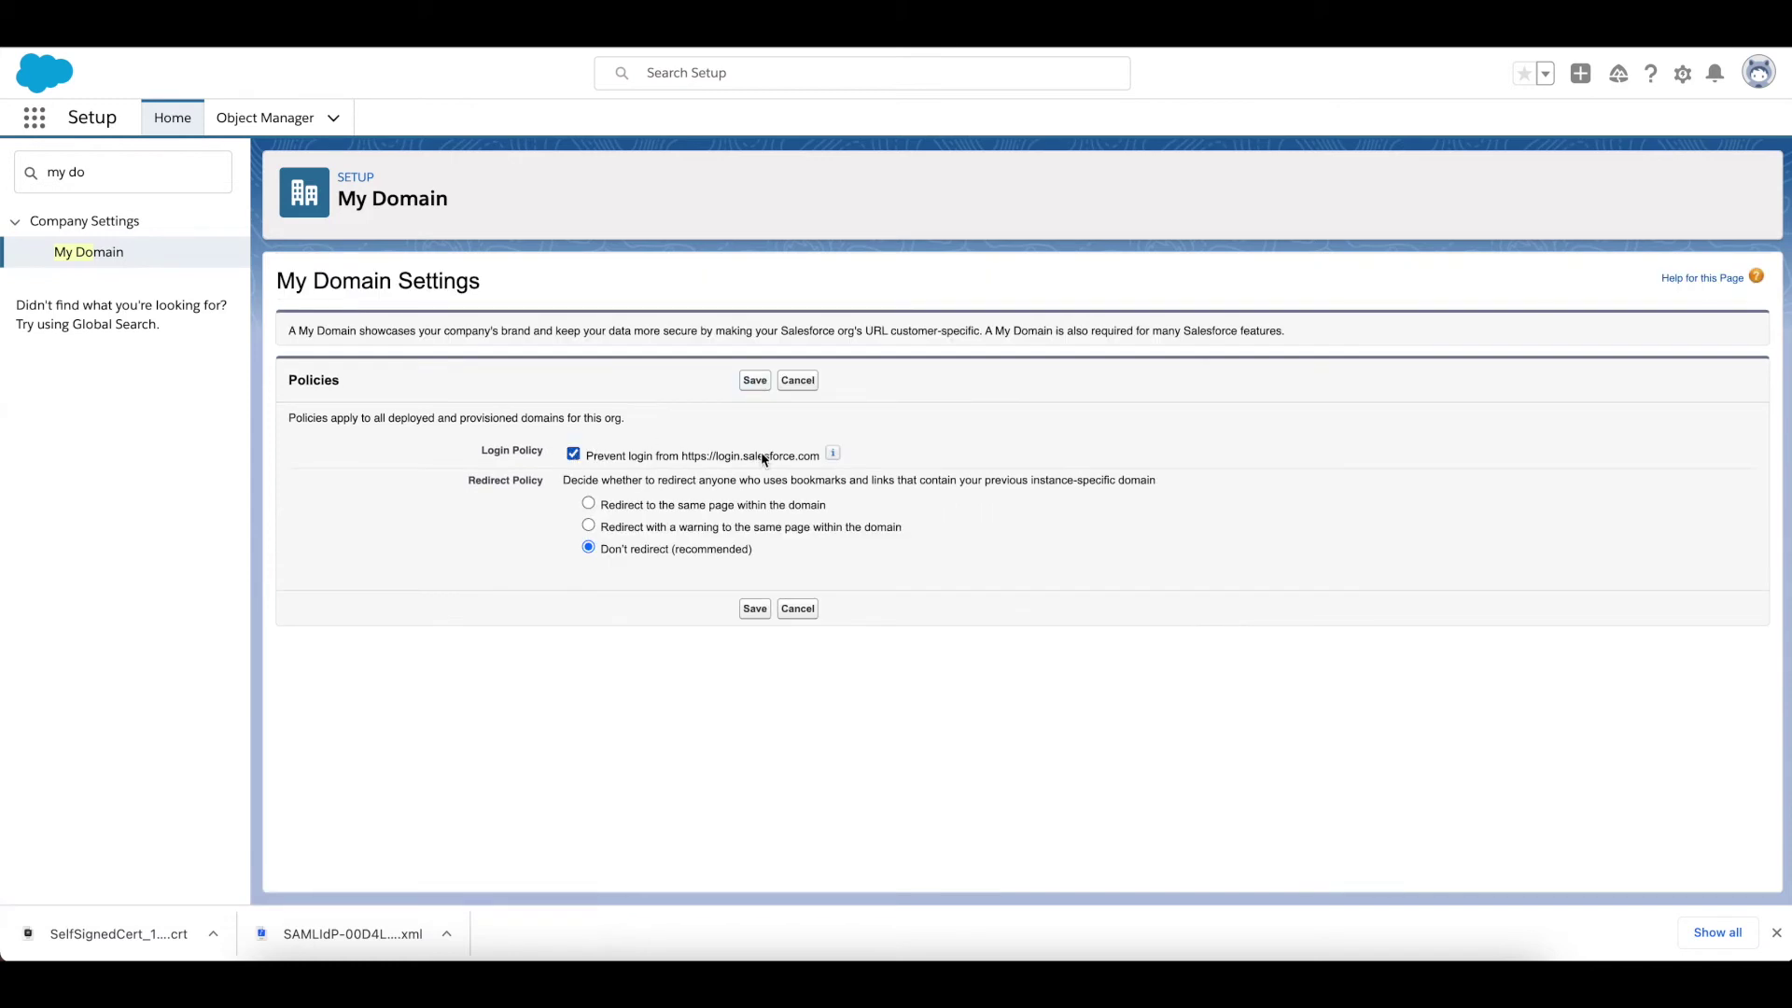
pyautogui.click(756, 380)
# Step: Drop Login Form from the authentication configuration, select the-den-dev-ed, and save
pyautogui.scroll(-5, 753, 646)
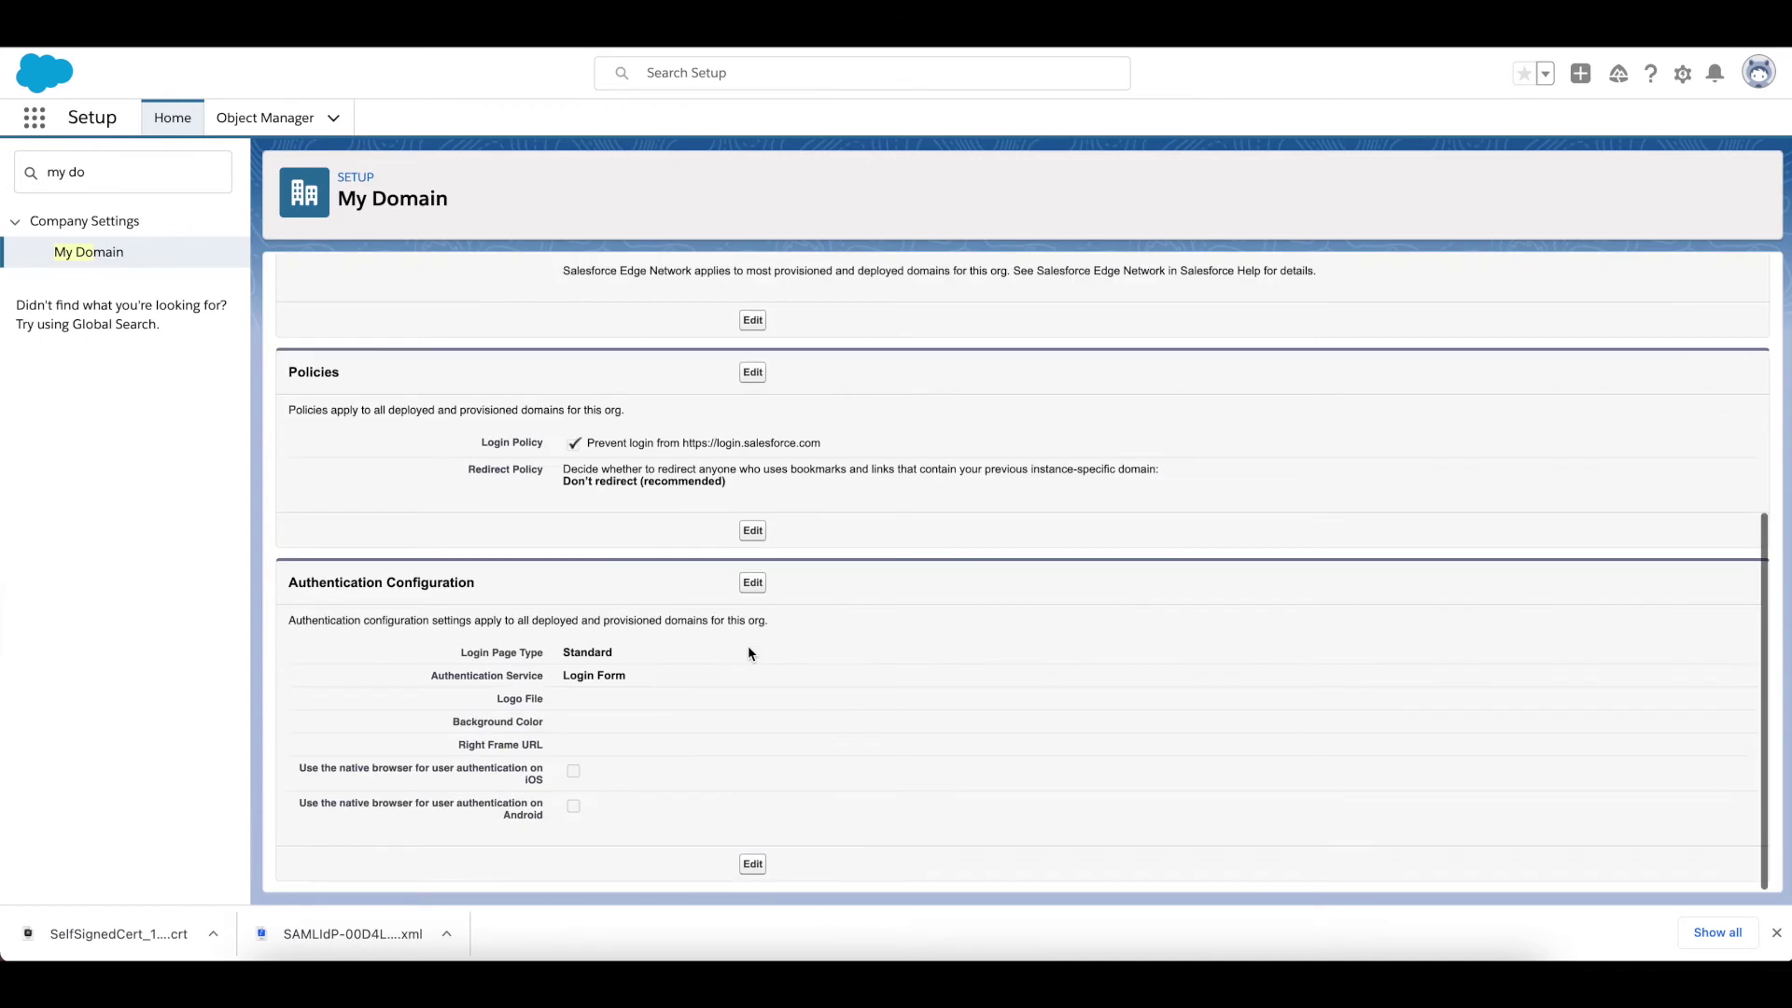
pyautogui.click(755, 584)
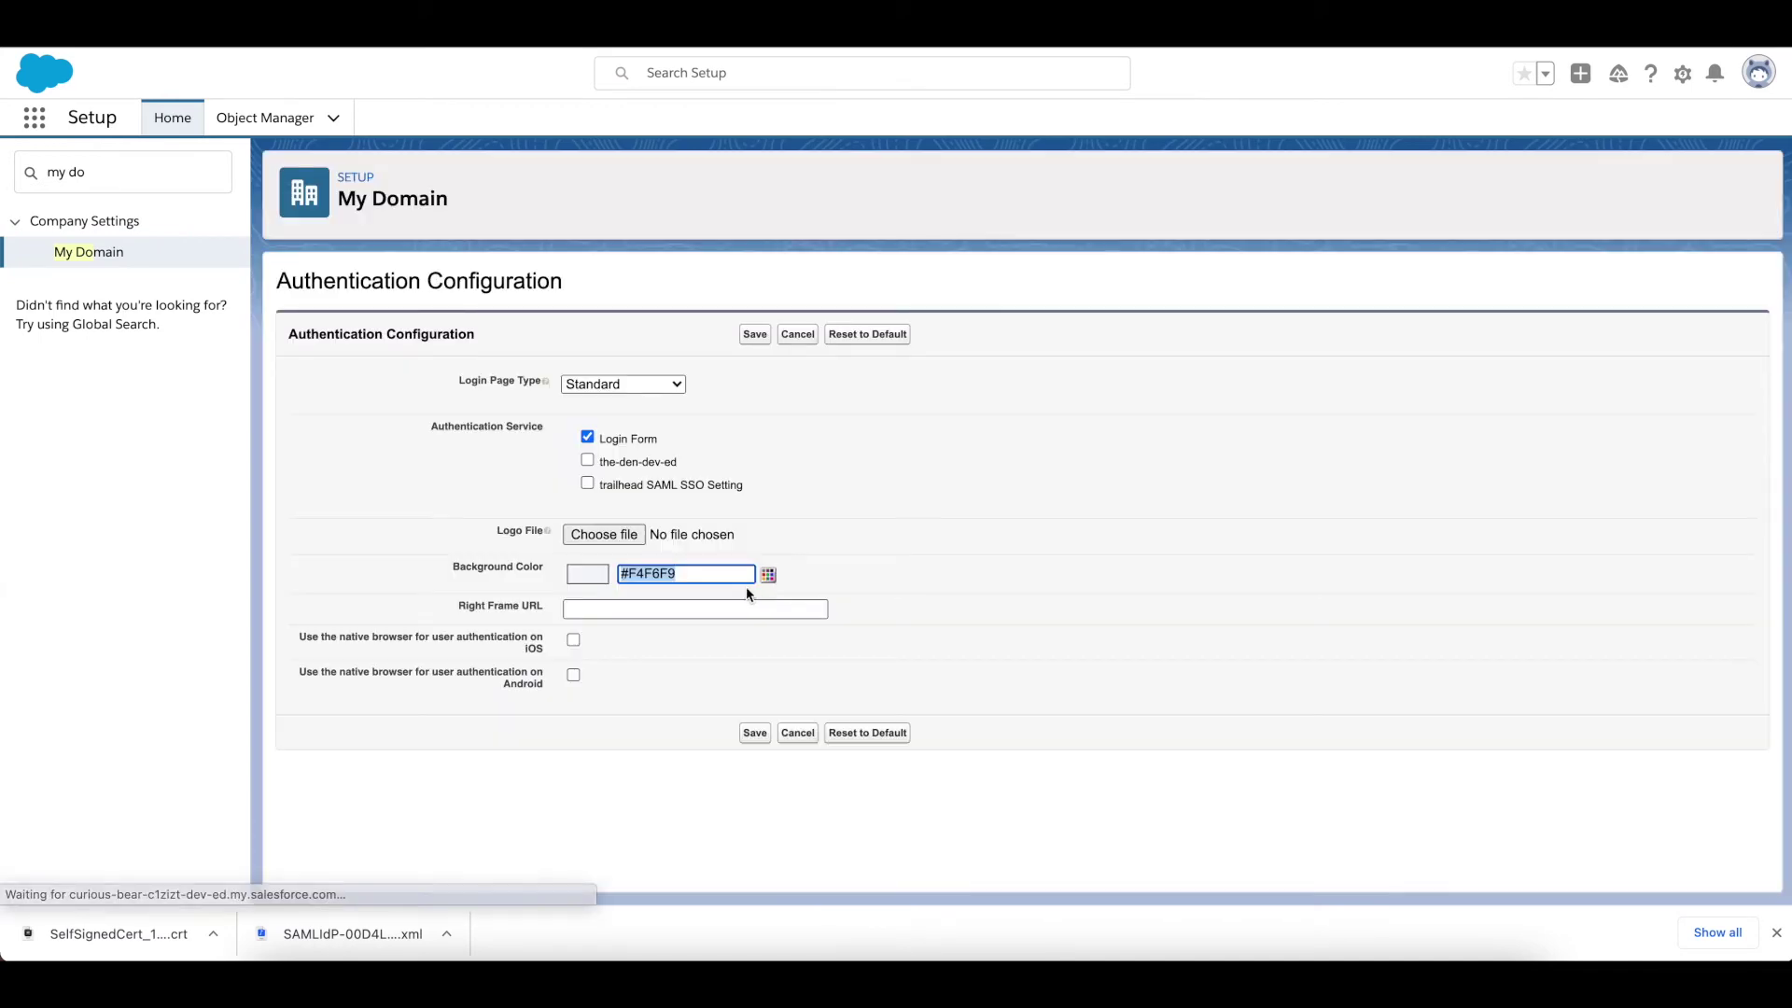
pyautogui.click(589, 441)
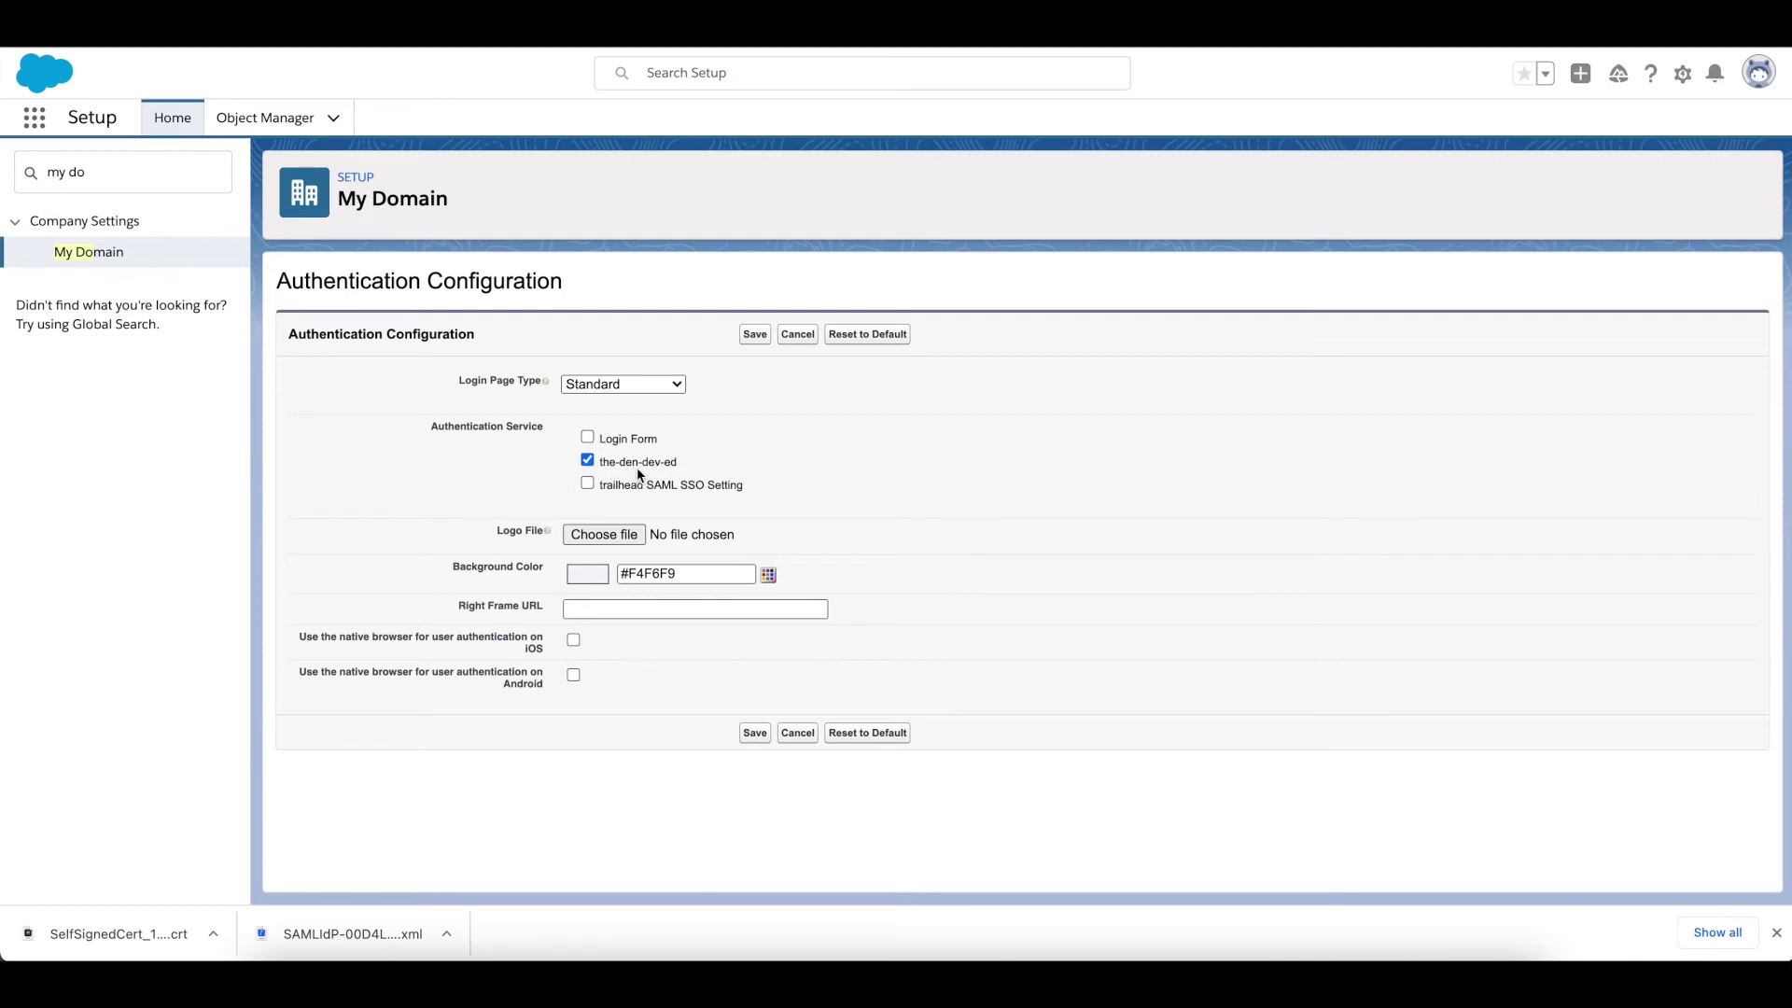
pyautogui.click(756, 338)
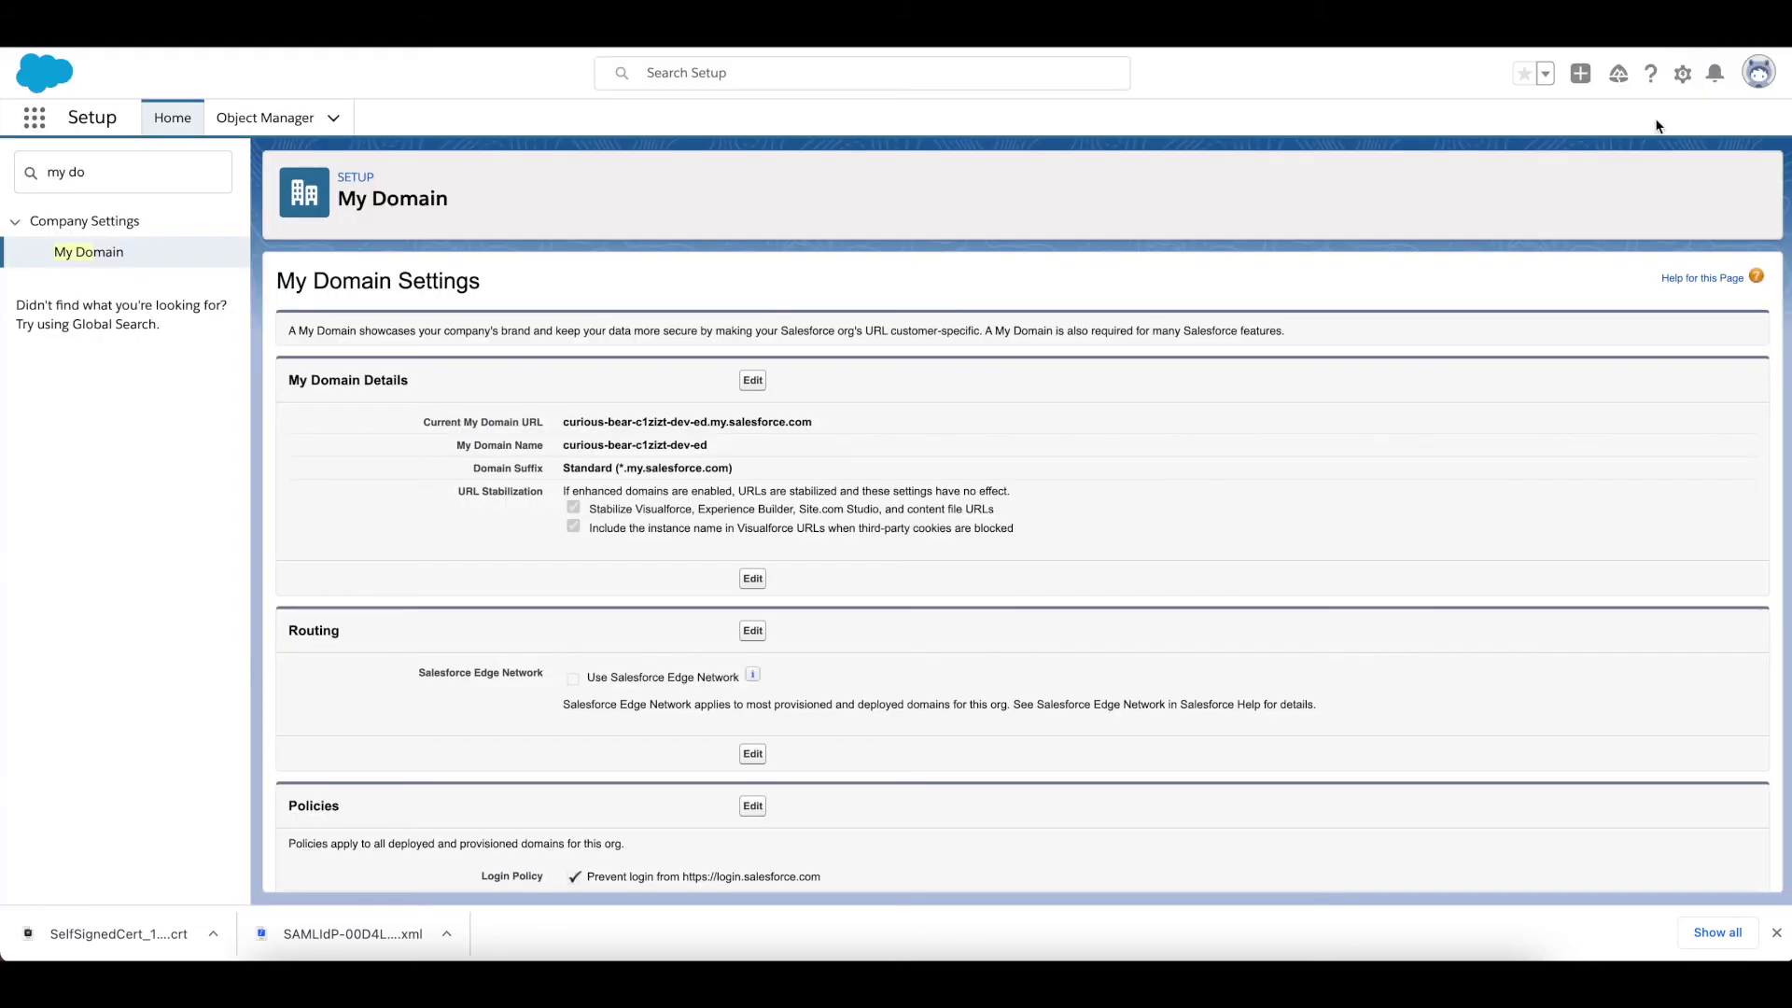
# Step: Log out of The Wise Org from the profile avatar menu
pyautogui.click(1753, 77)
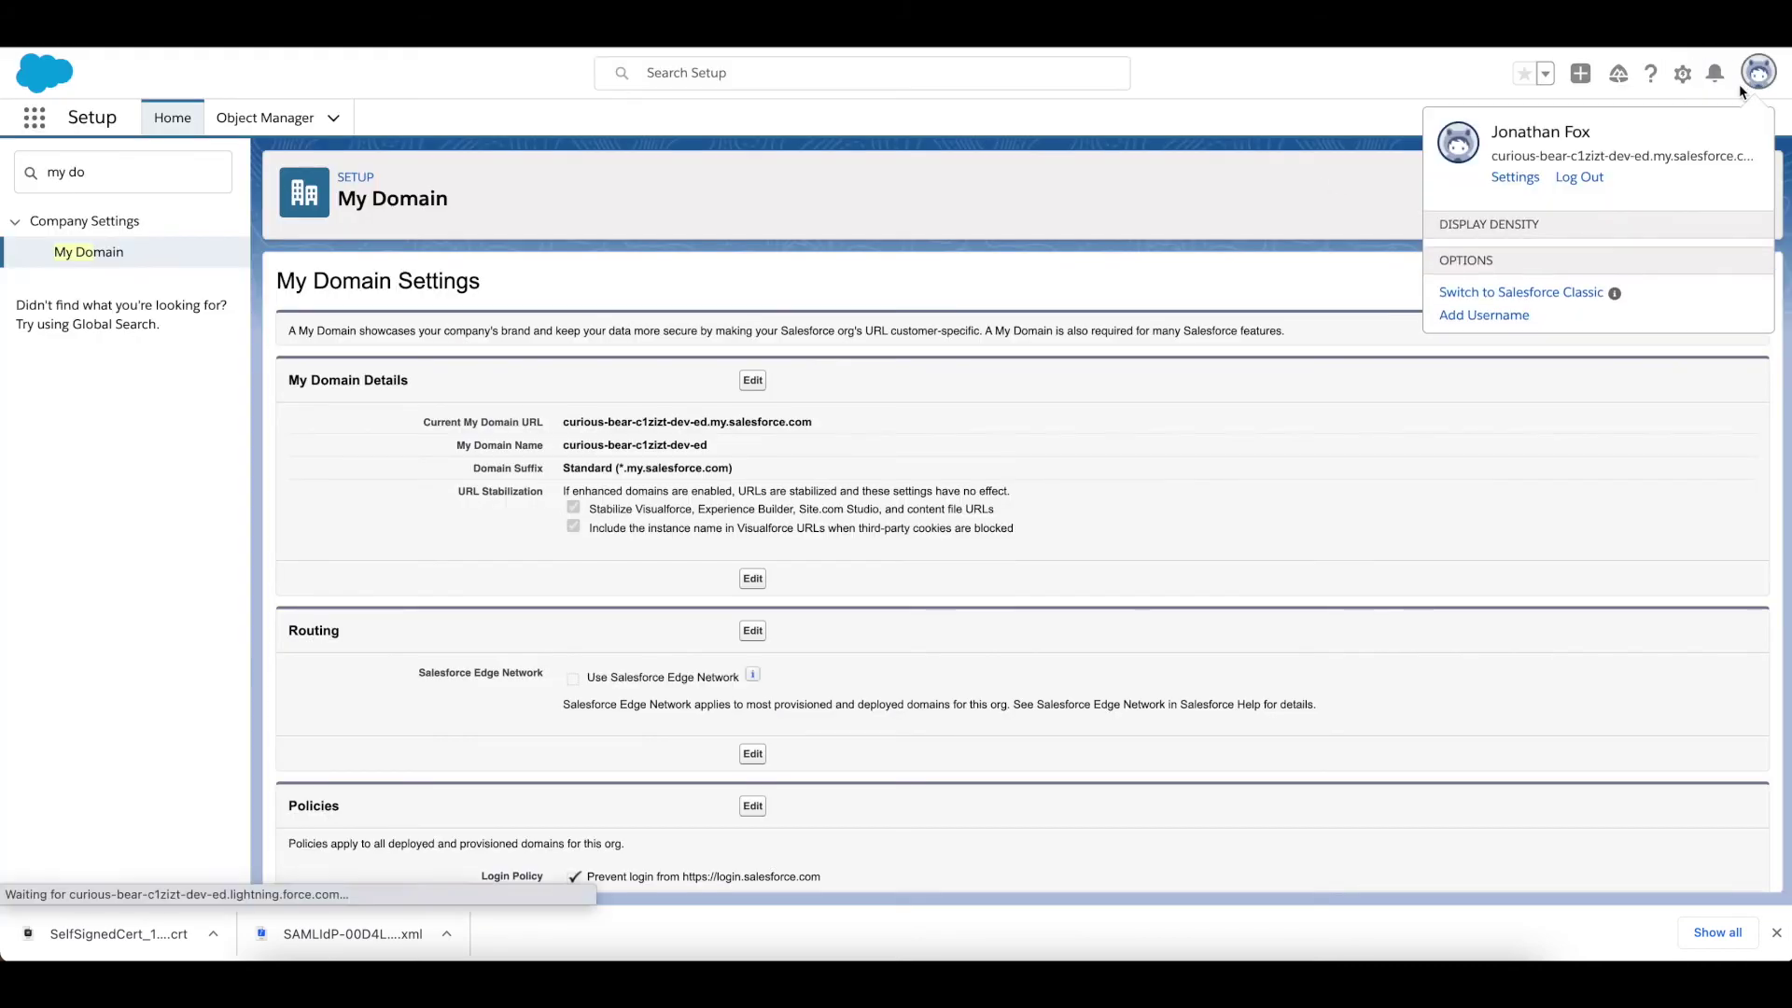
pyautogui.click(1584, 183)
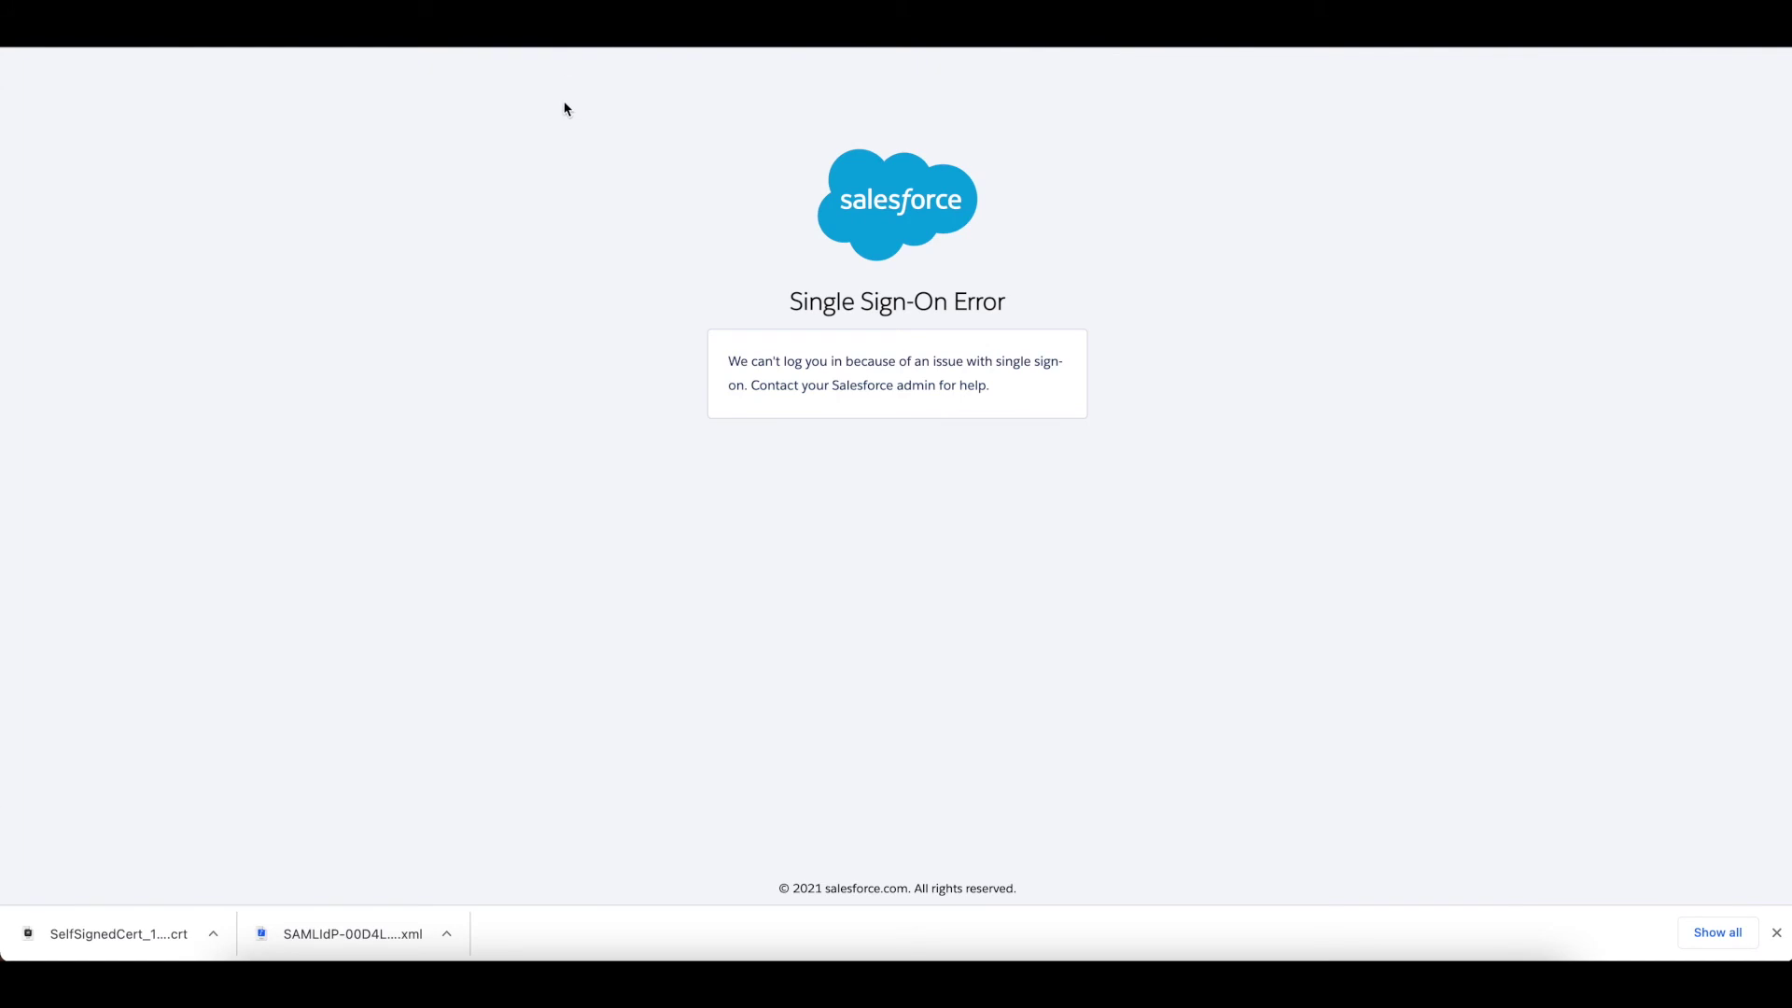
# Step: Relaunch The Wise Org from Trailhead and open the All Users list in Setup
pyautogui.hotkey('ctrl', 'w')
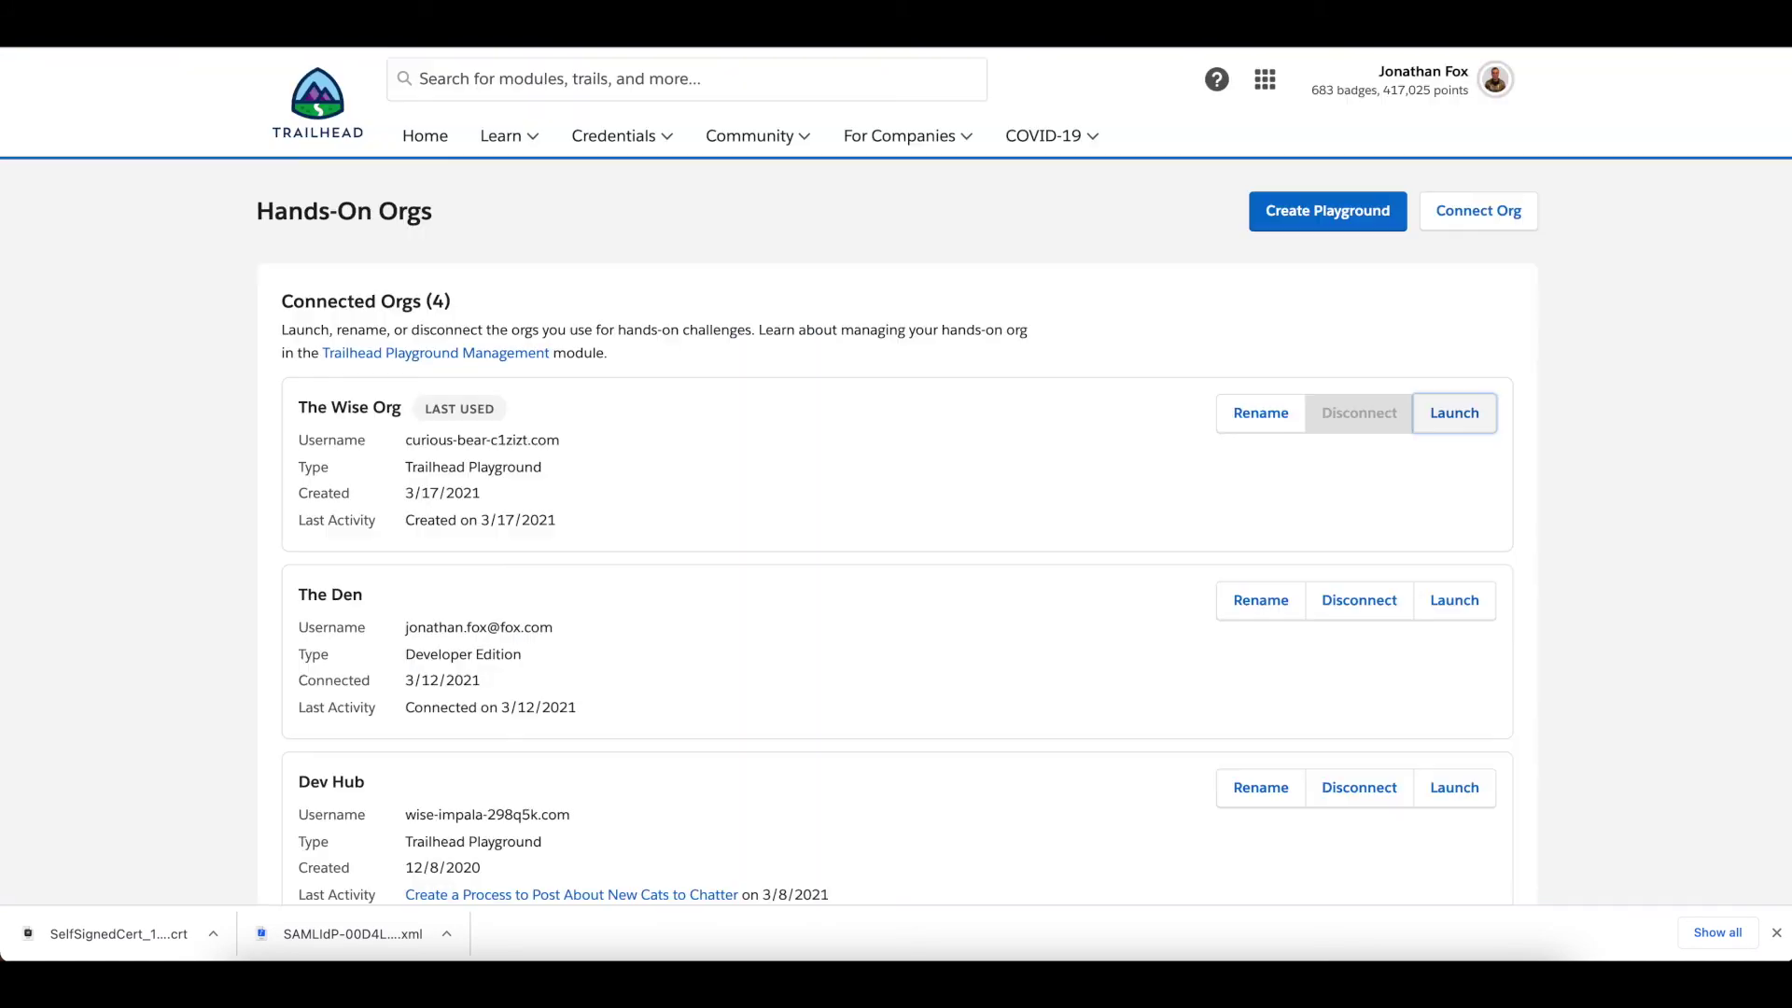
pyautogui.click(1451, 427)
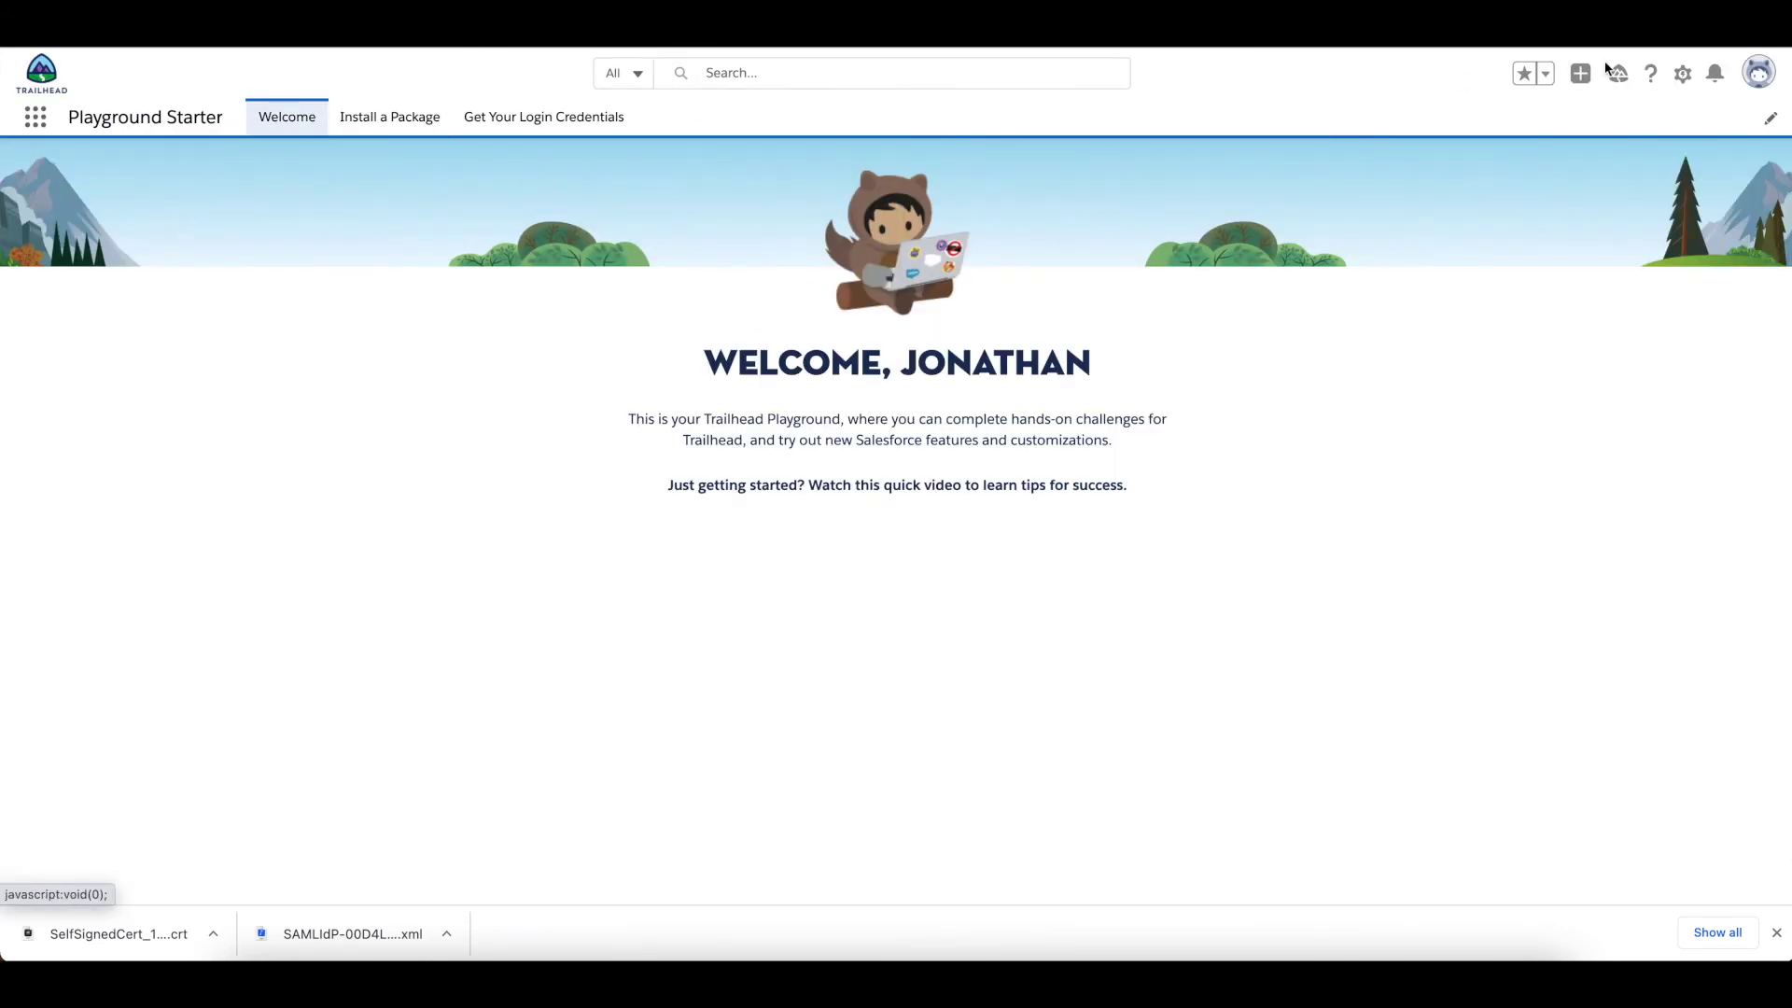
pyautogui.click(1686, 79)
pyautogui.click(1595, 128)
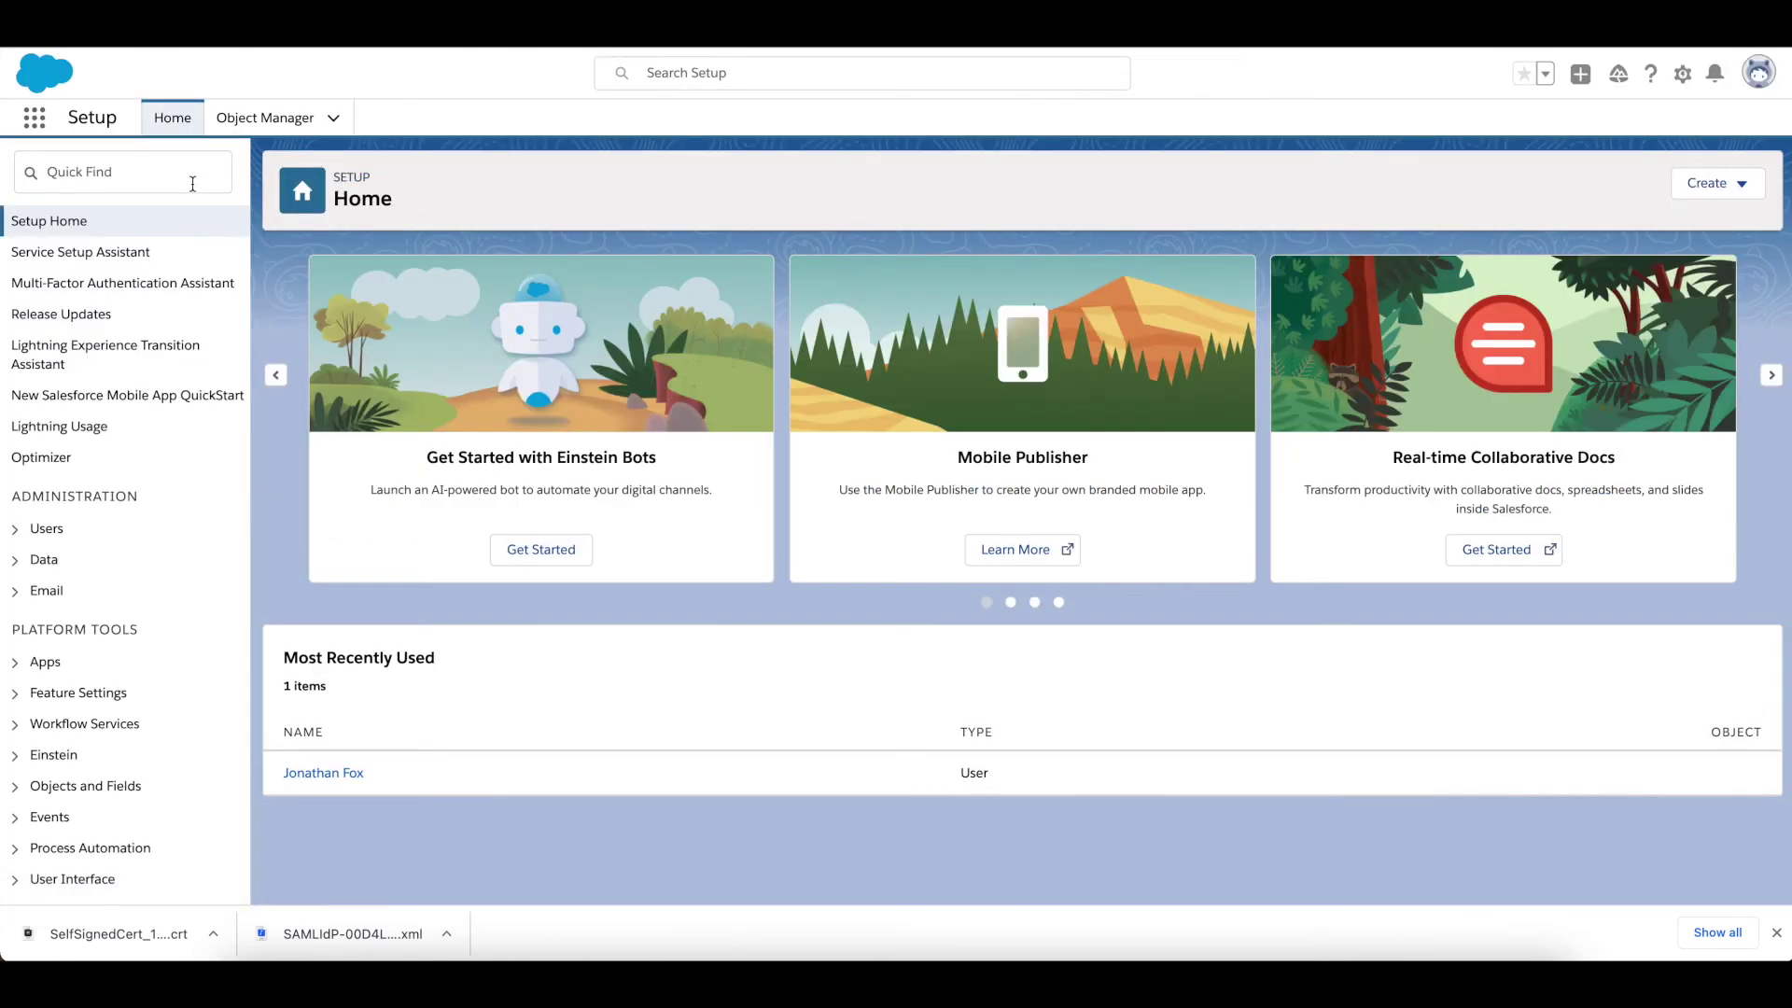
pyautogui.click(46, 528)
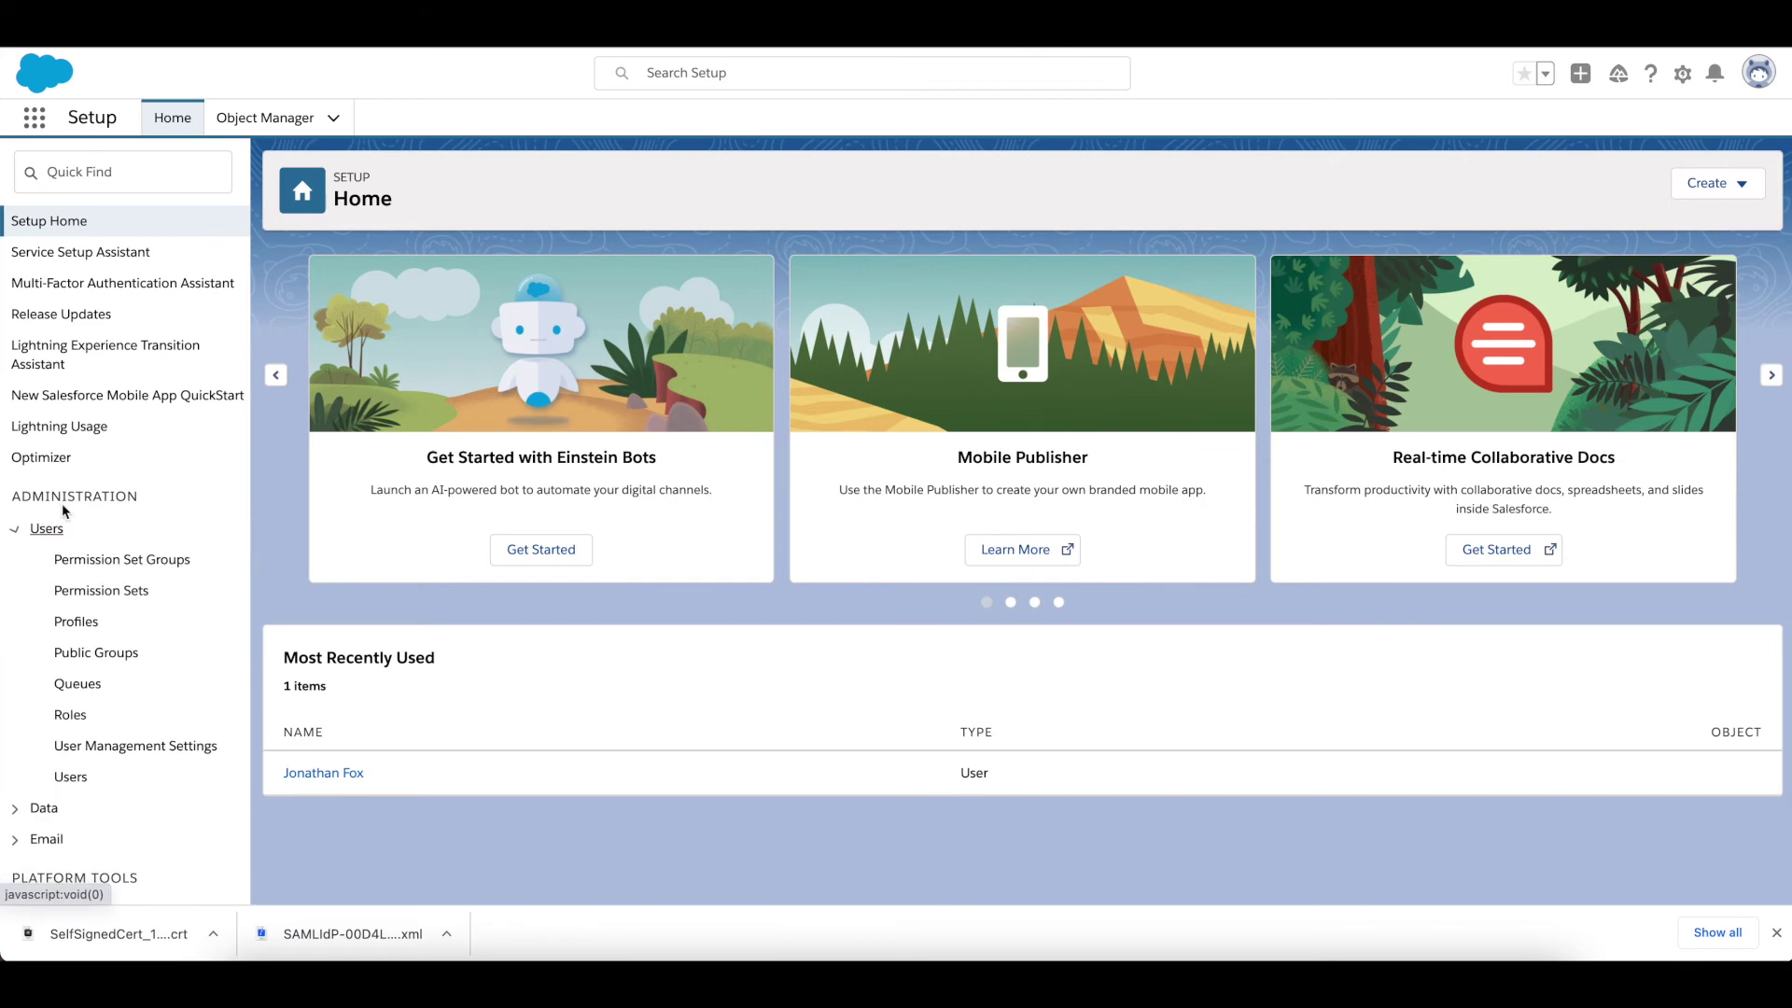
pyautogui.click(70, 777)
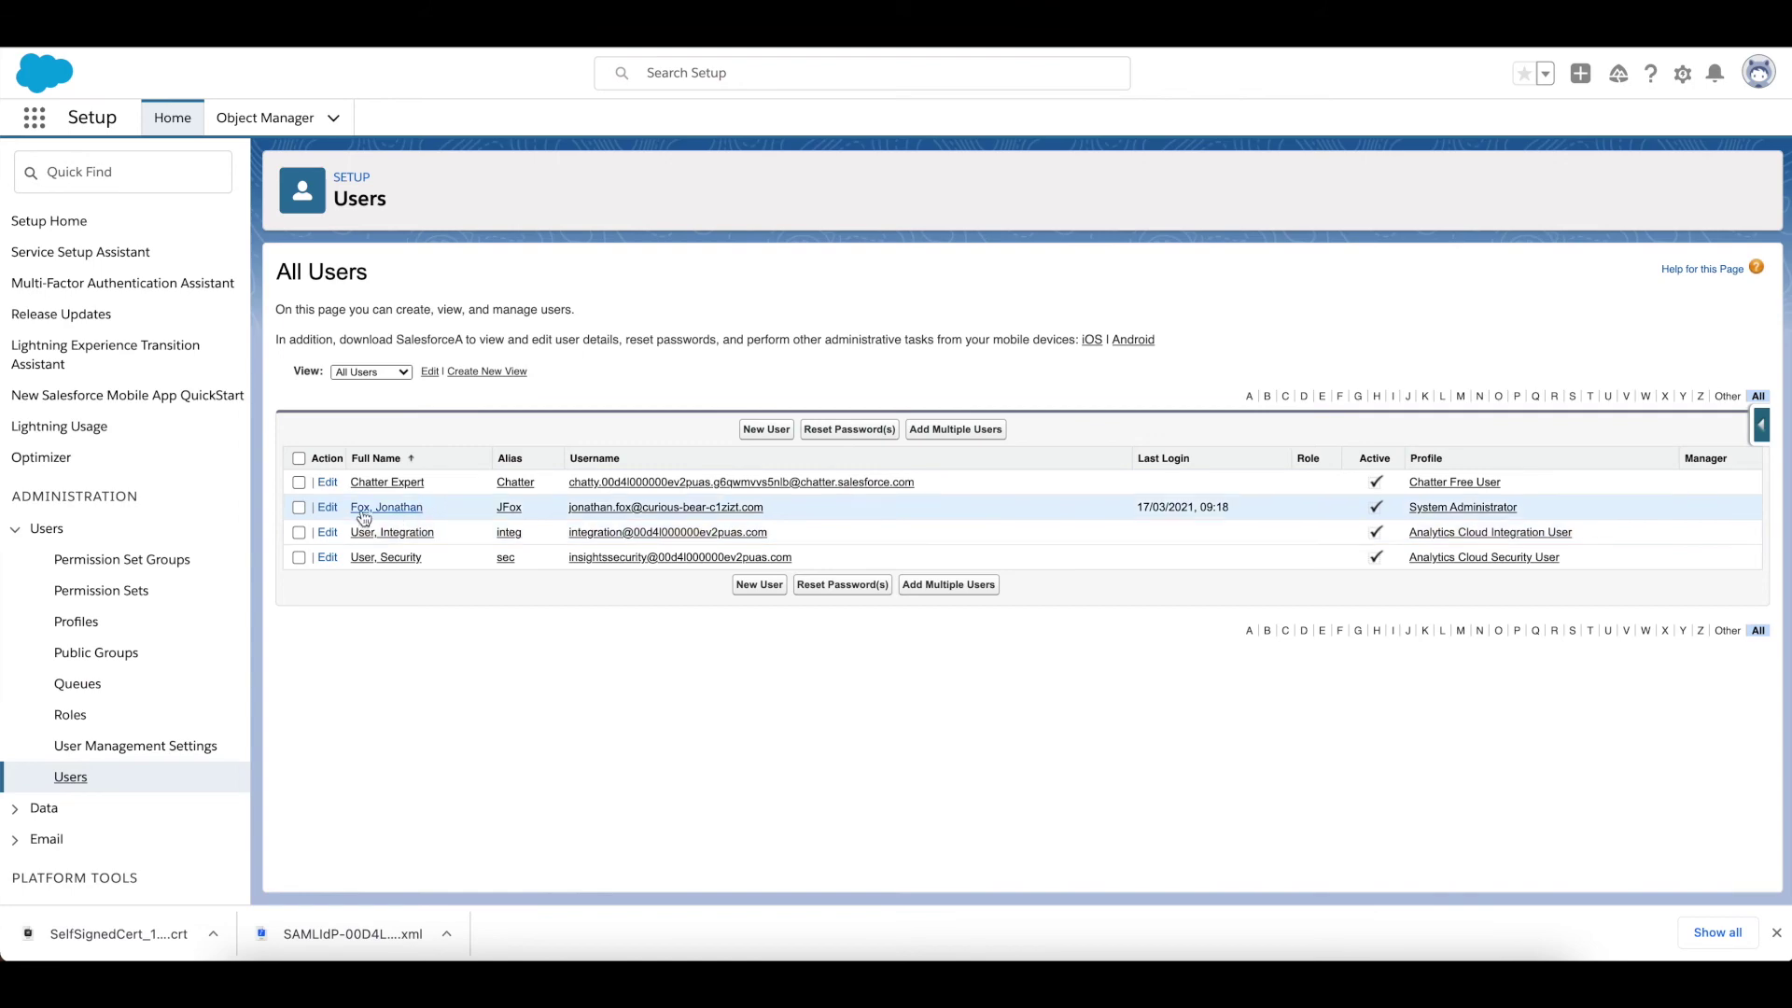
# Step: Give the administrator user the suggested username as Federation ID and save
pyautogui.click(327, 508)
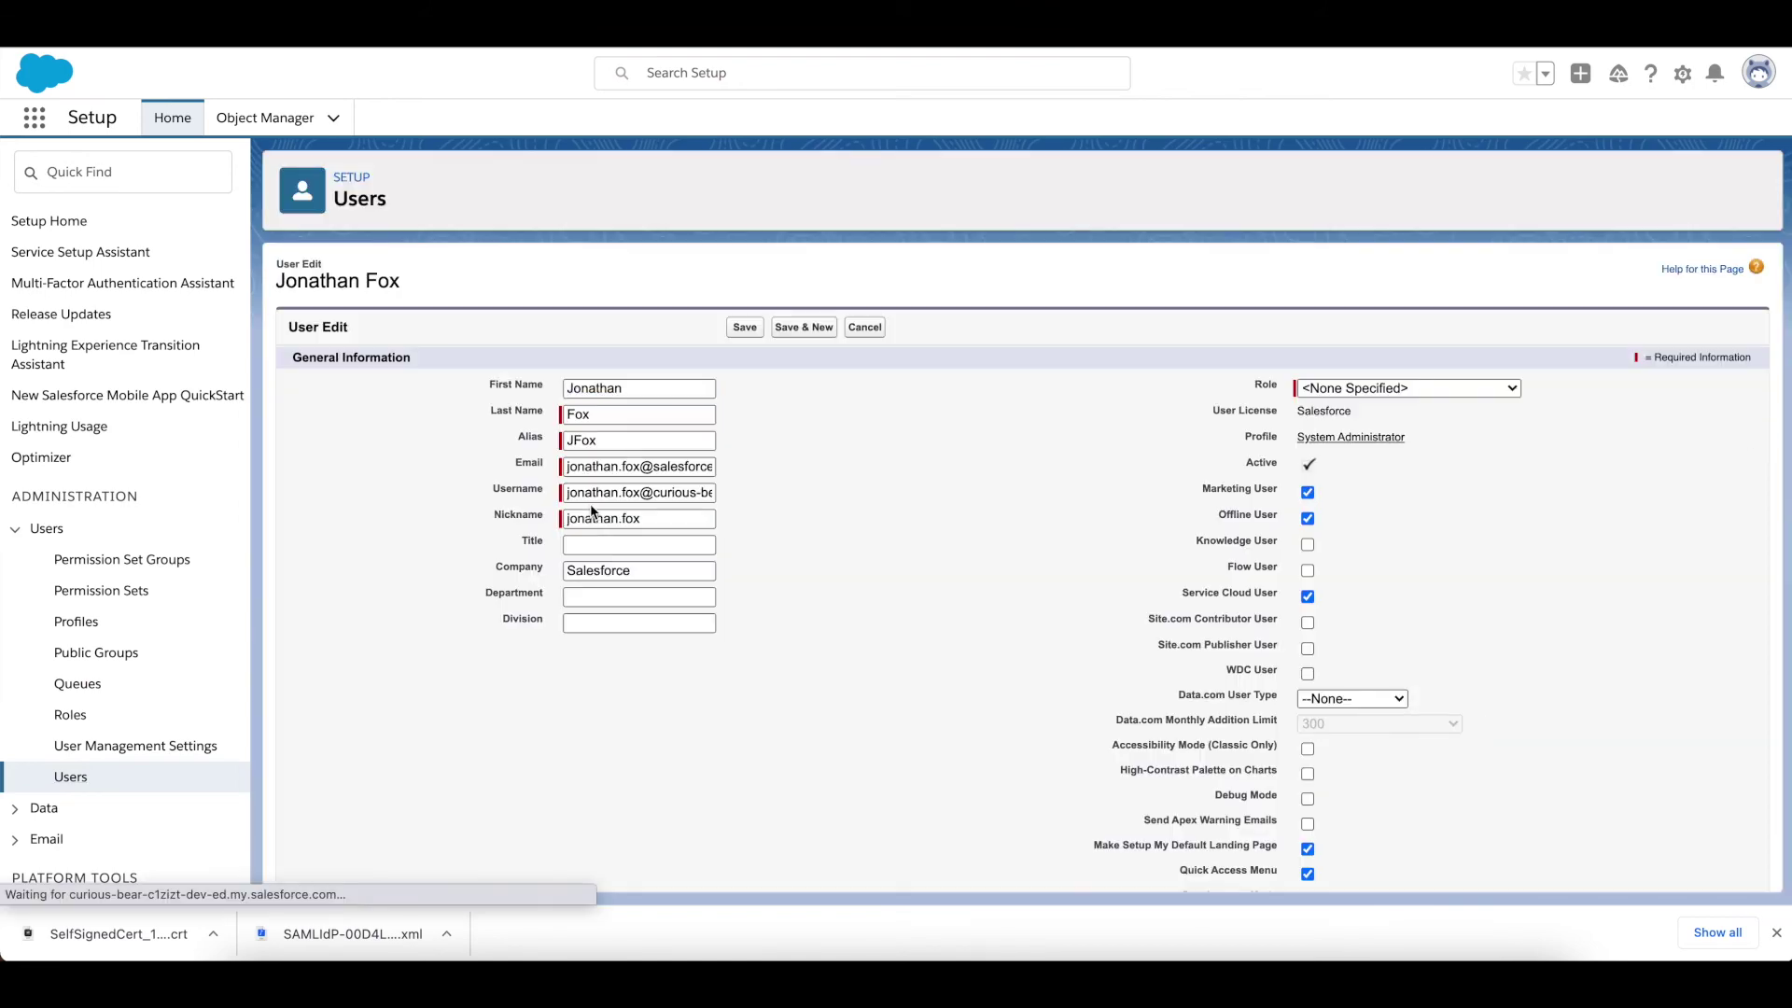
pyautogui.scroll(-15, 632, 618)
pyautogui.click(620, 560)
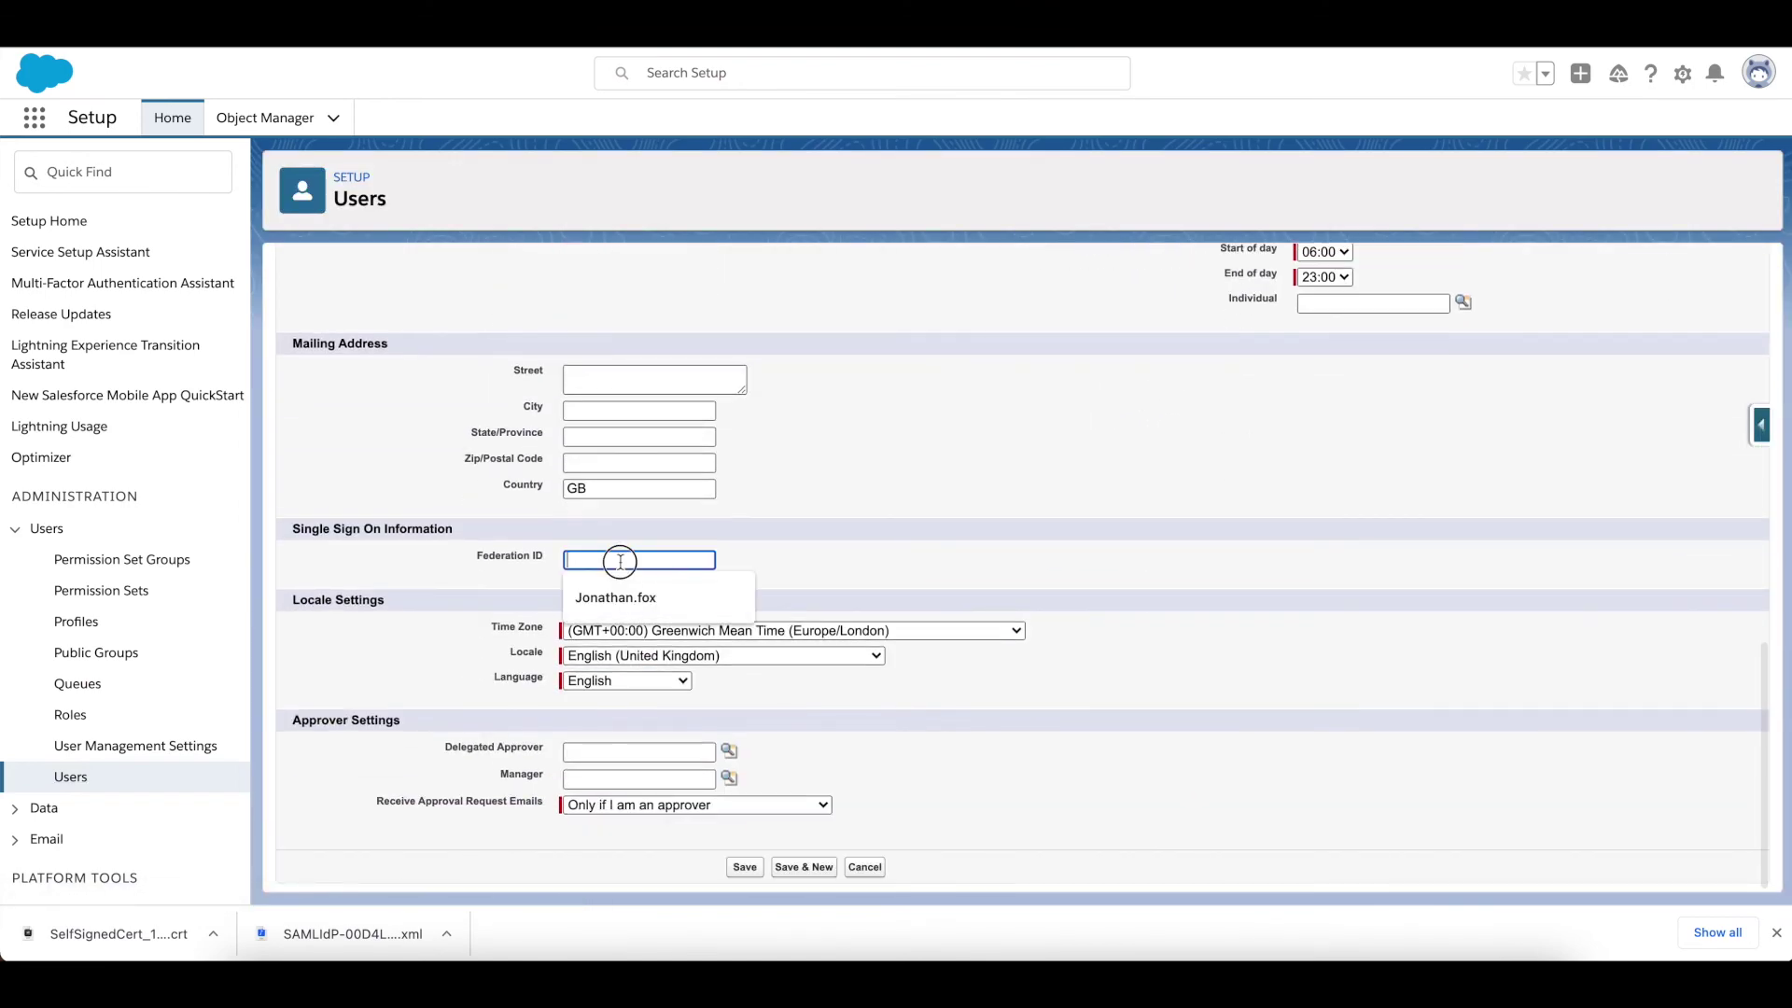
pyautogui.click(631, 591)
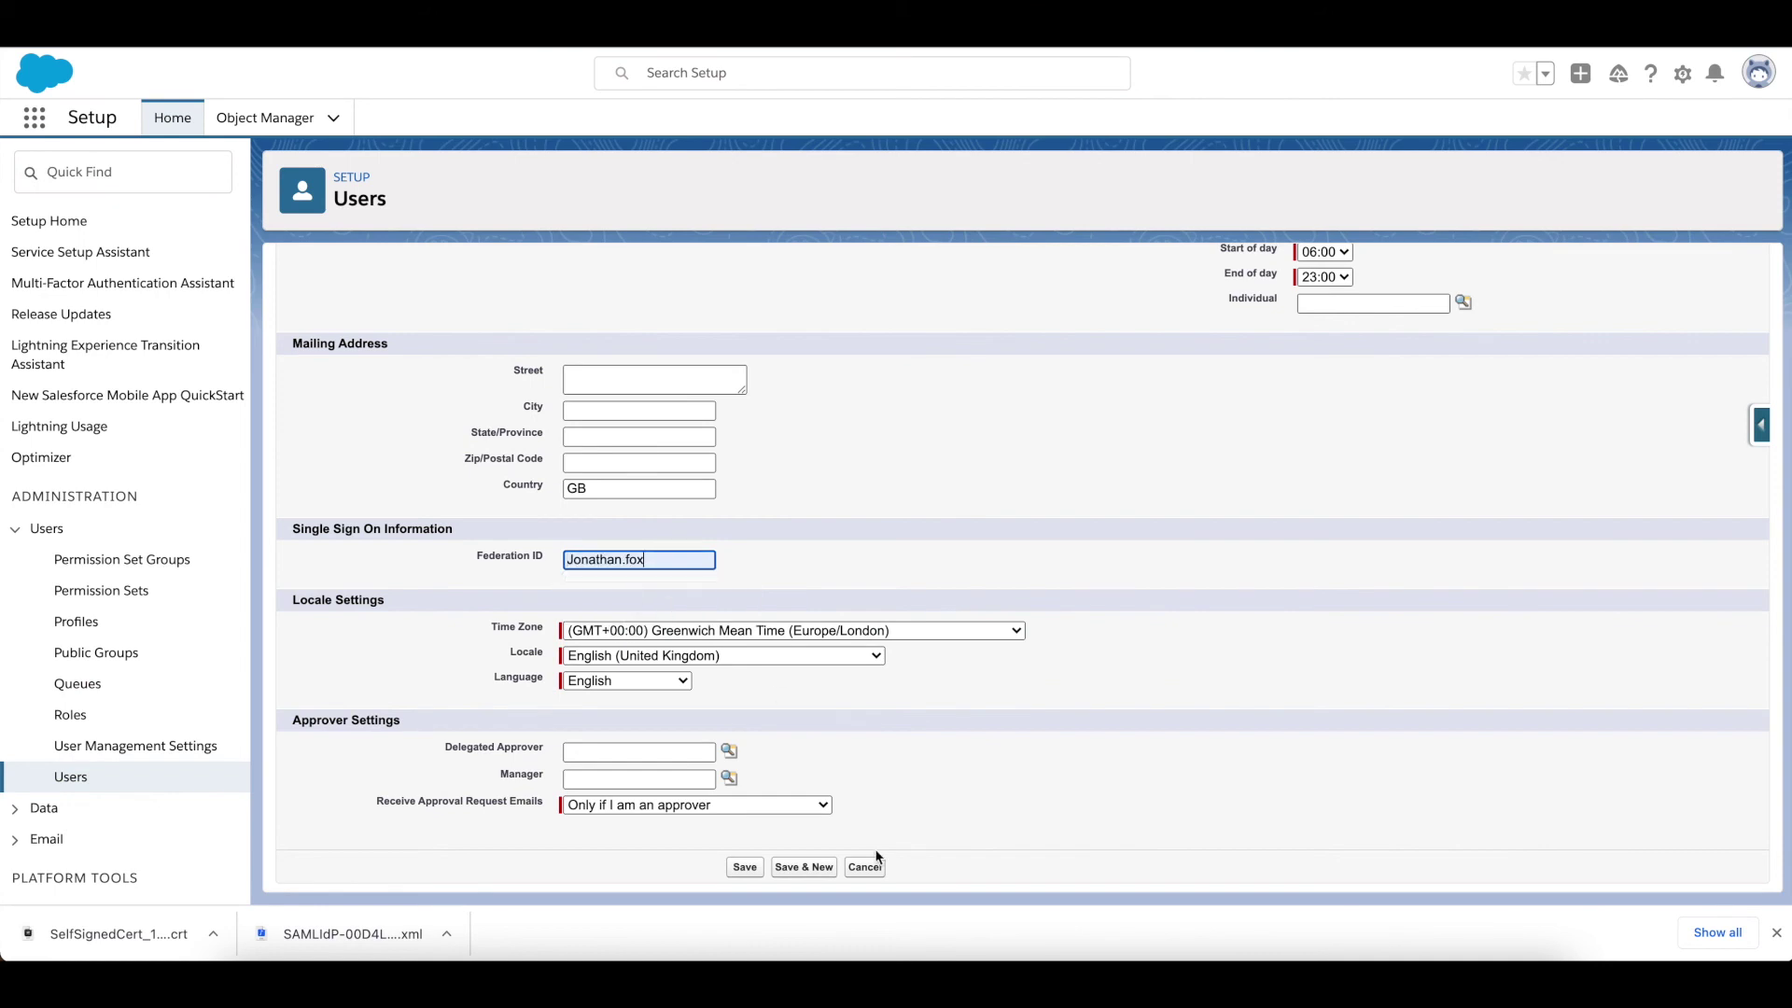
pyautogui.click(744, 869)
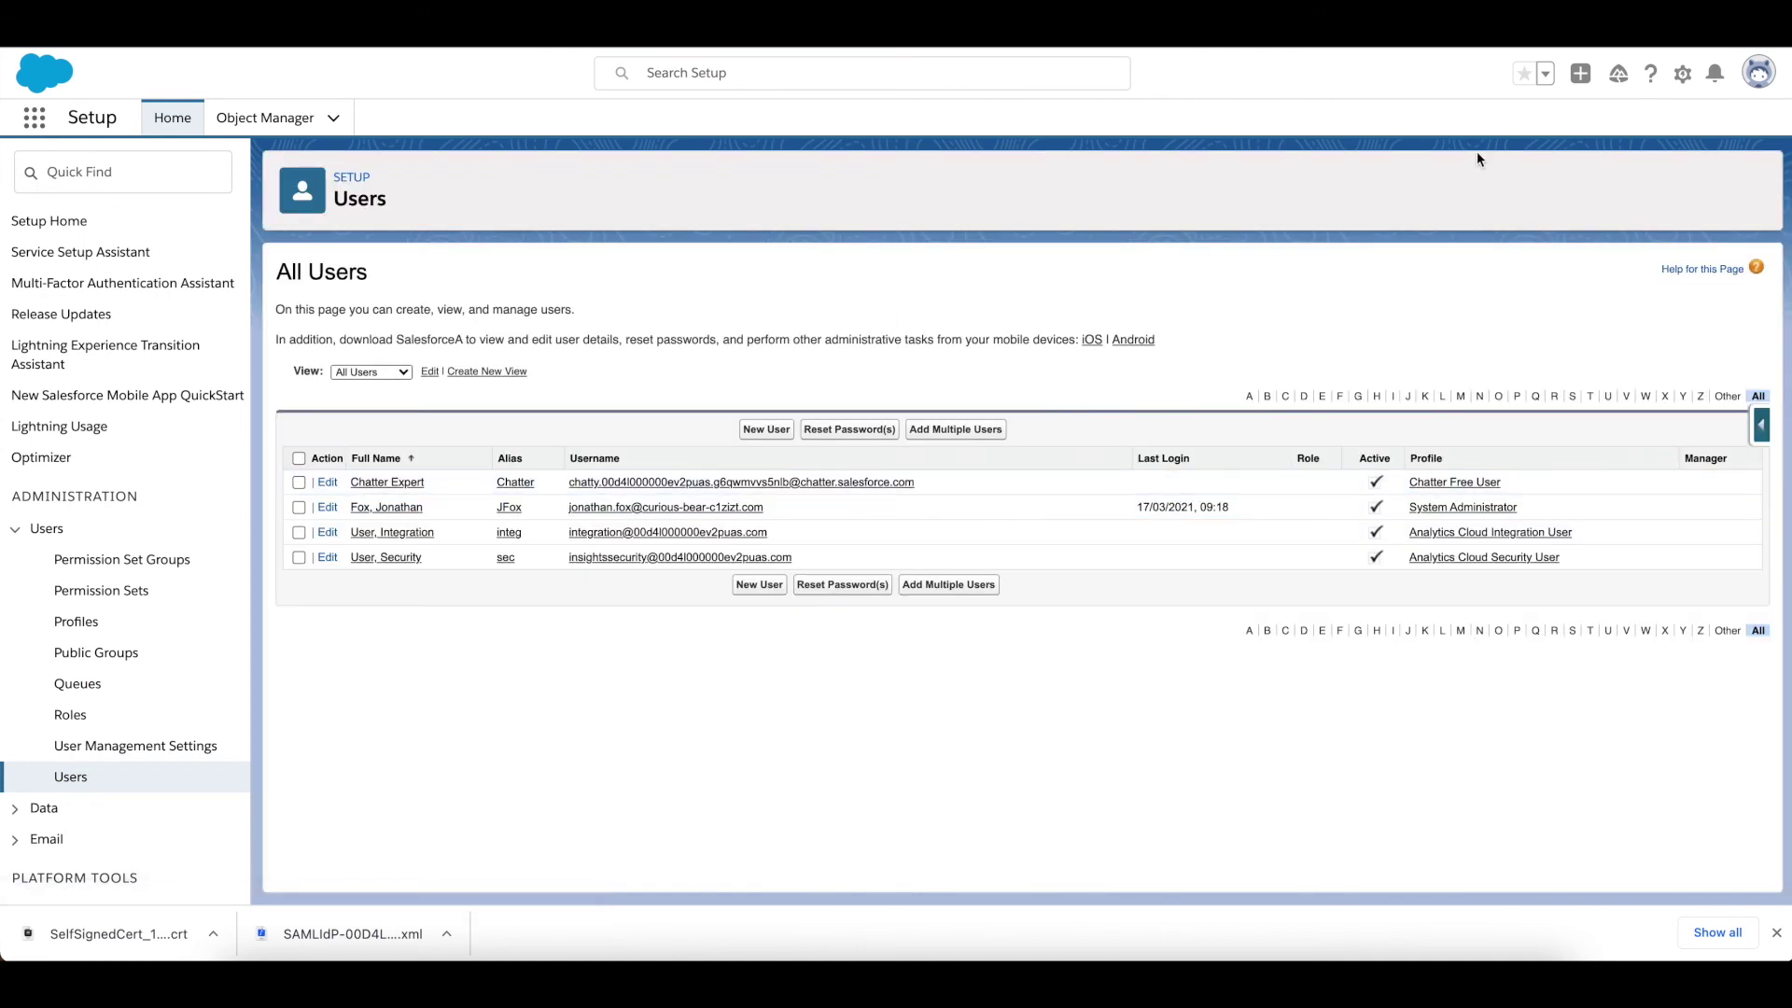
# Step: Switch to The Den org and open The Wise Org tile from its App Launcher
pyautogui.click(1759, 72)
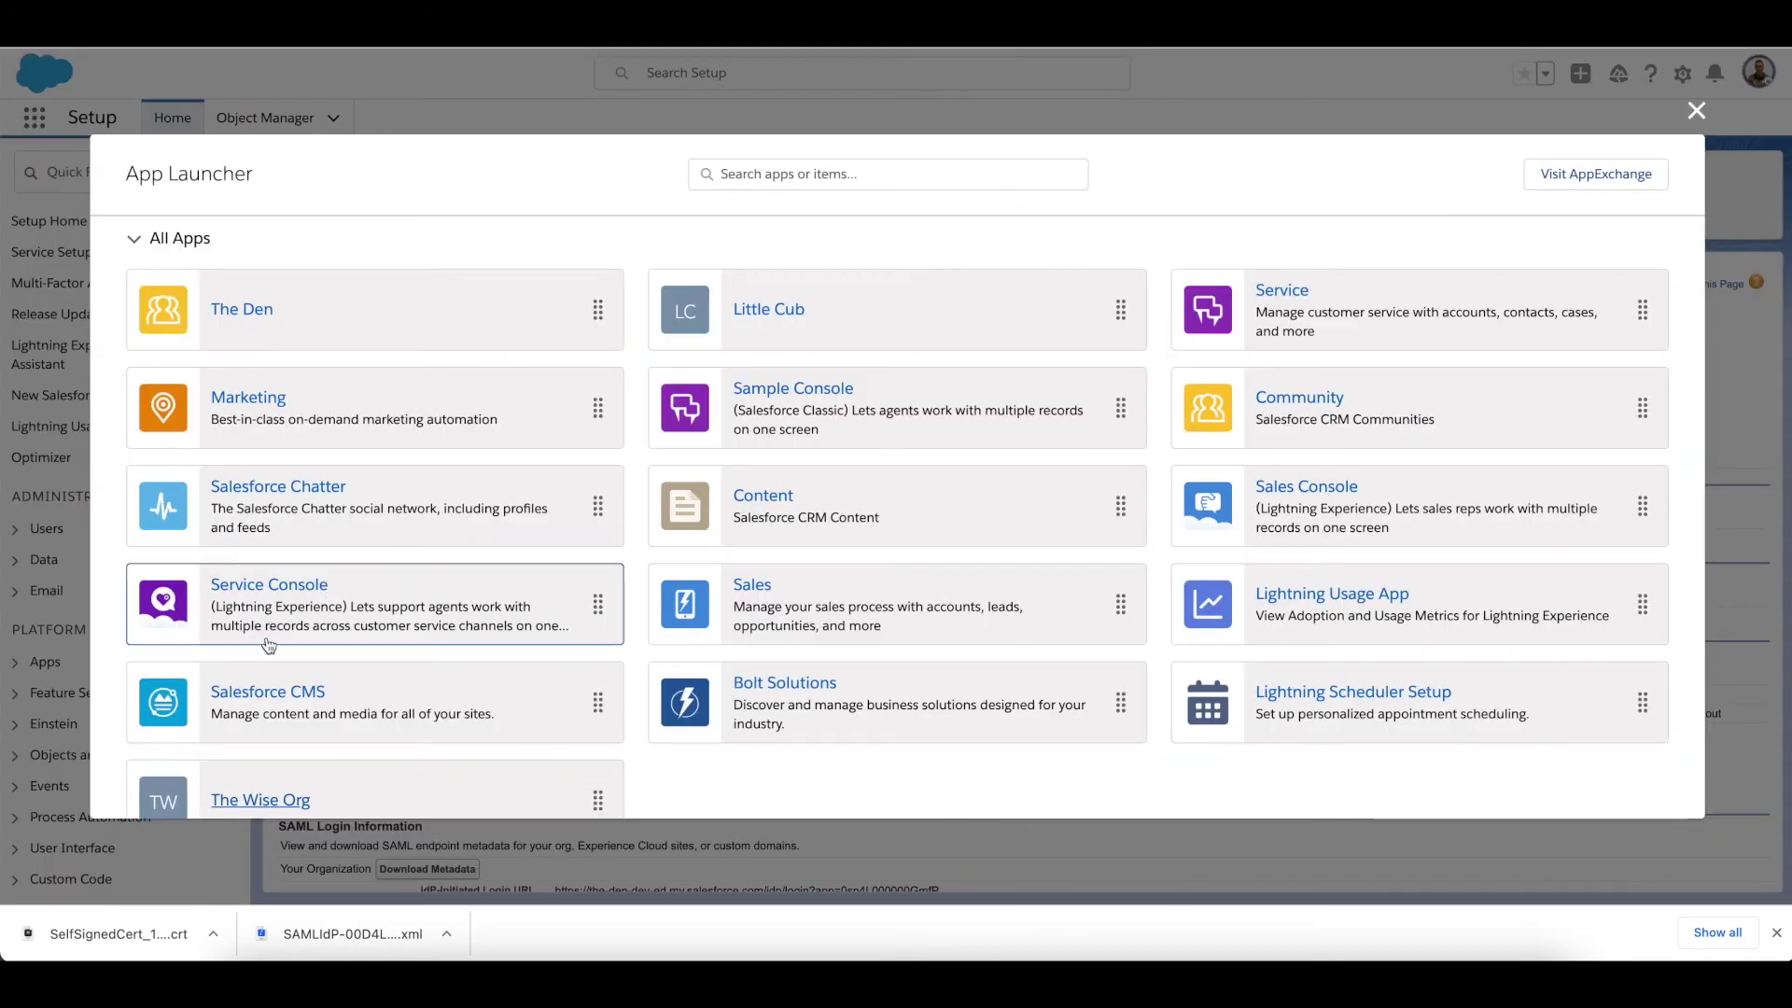
pyautogui.scroll(-2, 271, 640)
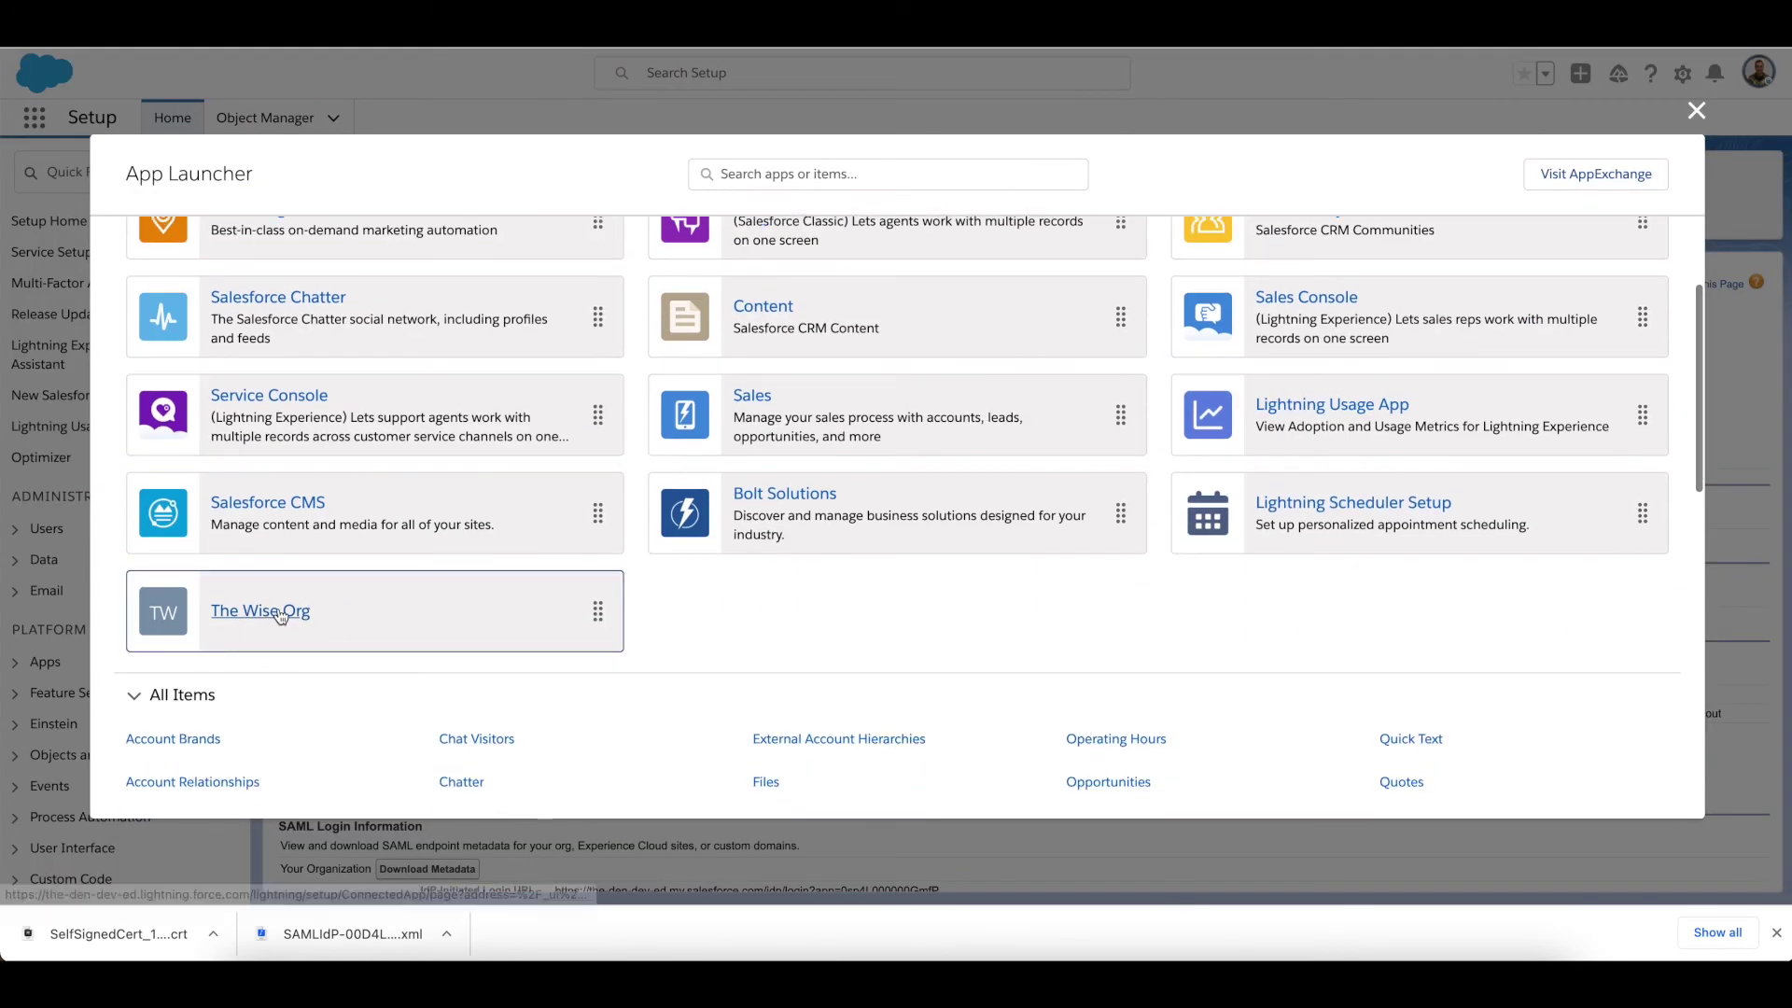
pyautogui.click(280, 612)
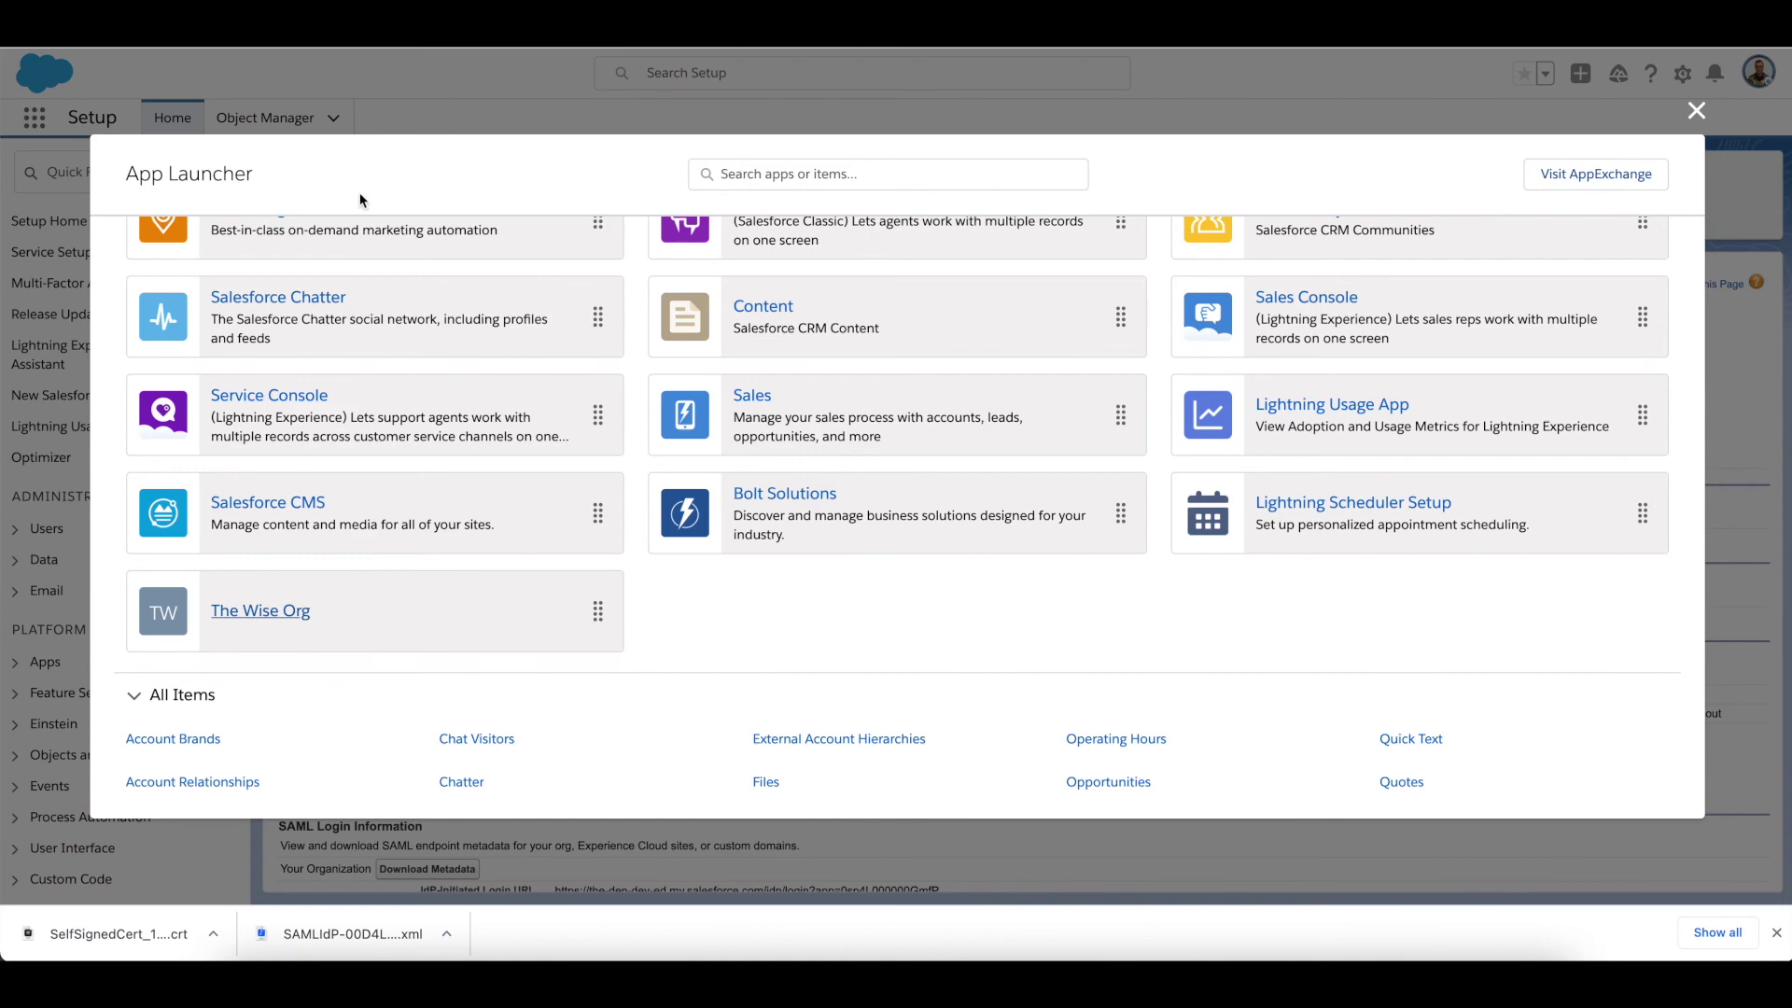
# Step: Reach Digital Experiences > All Sites through a 'site' Quick Find search and open The Den in Builder
pyautogui.click(1697, 110)
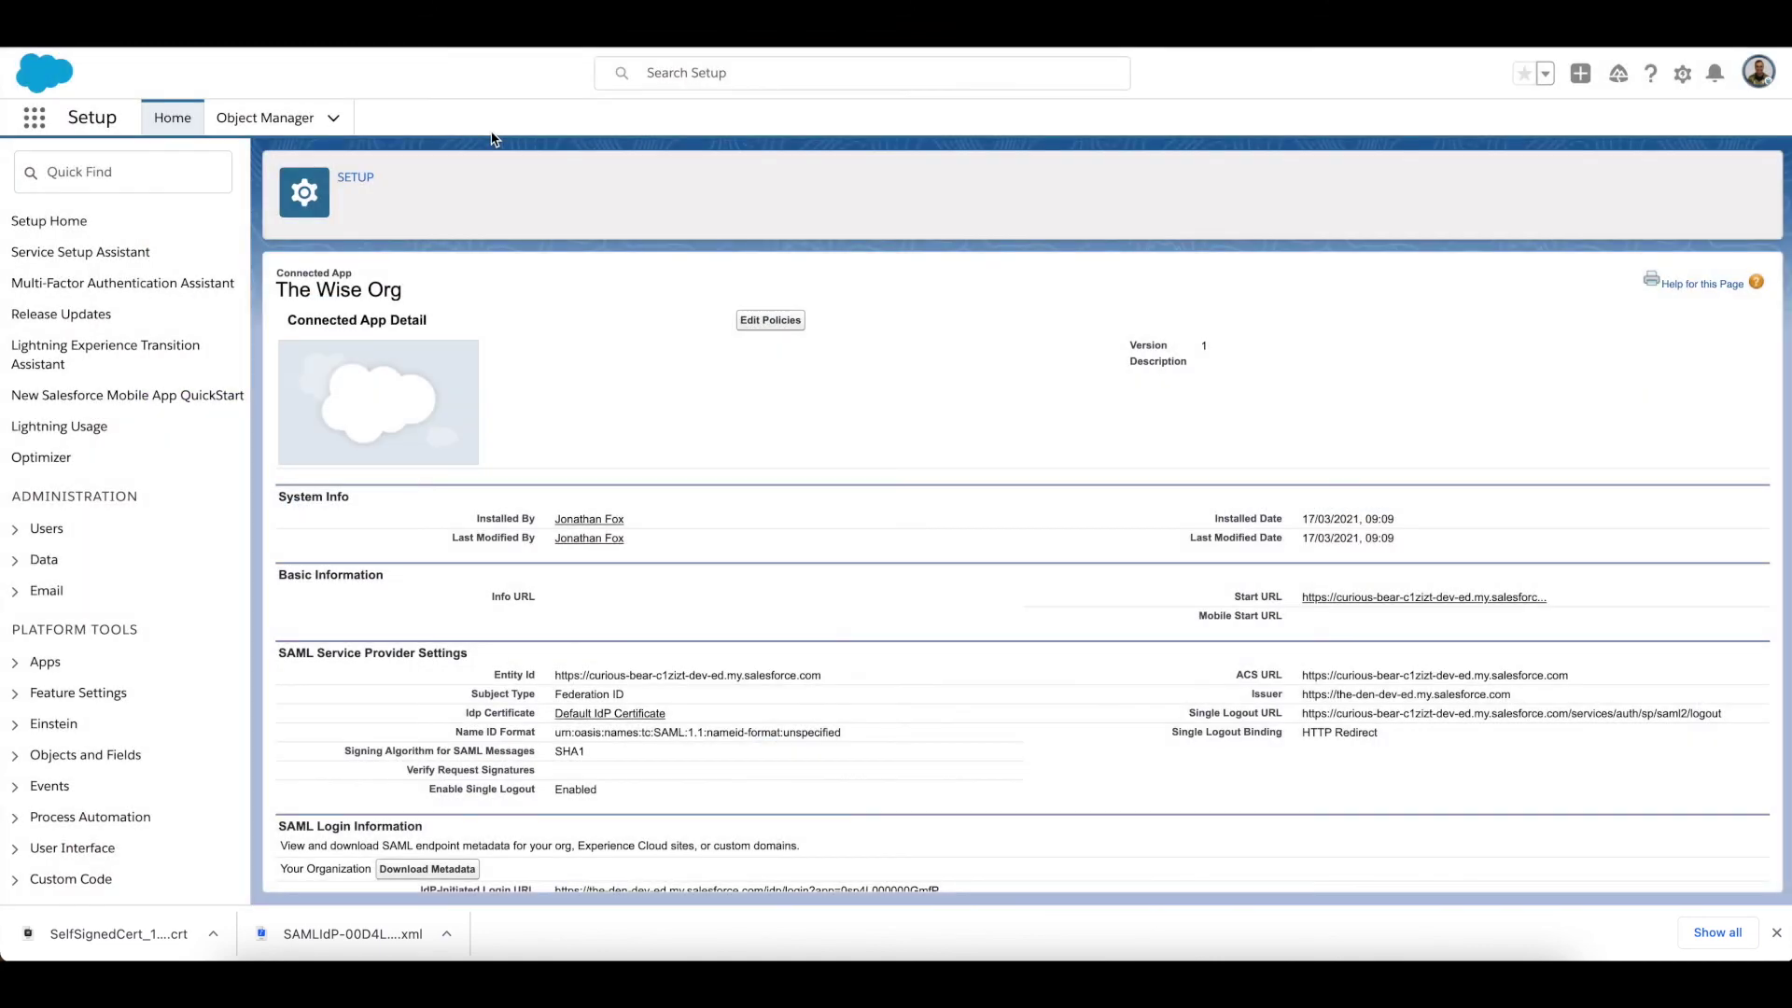
pyautogui.click(52, 174)
pyautogui.write('site')
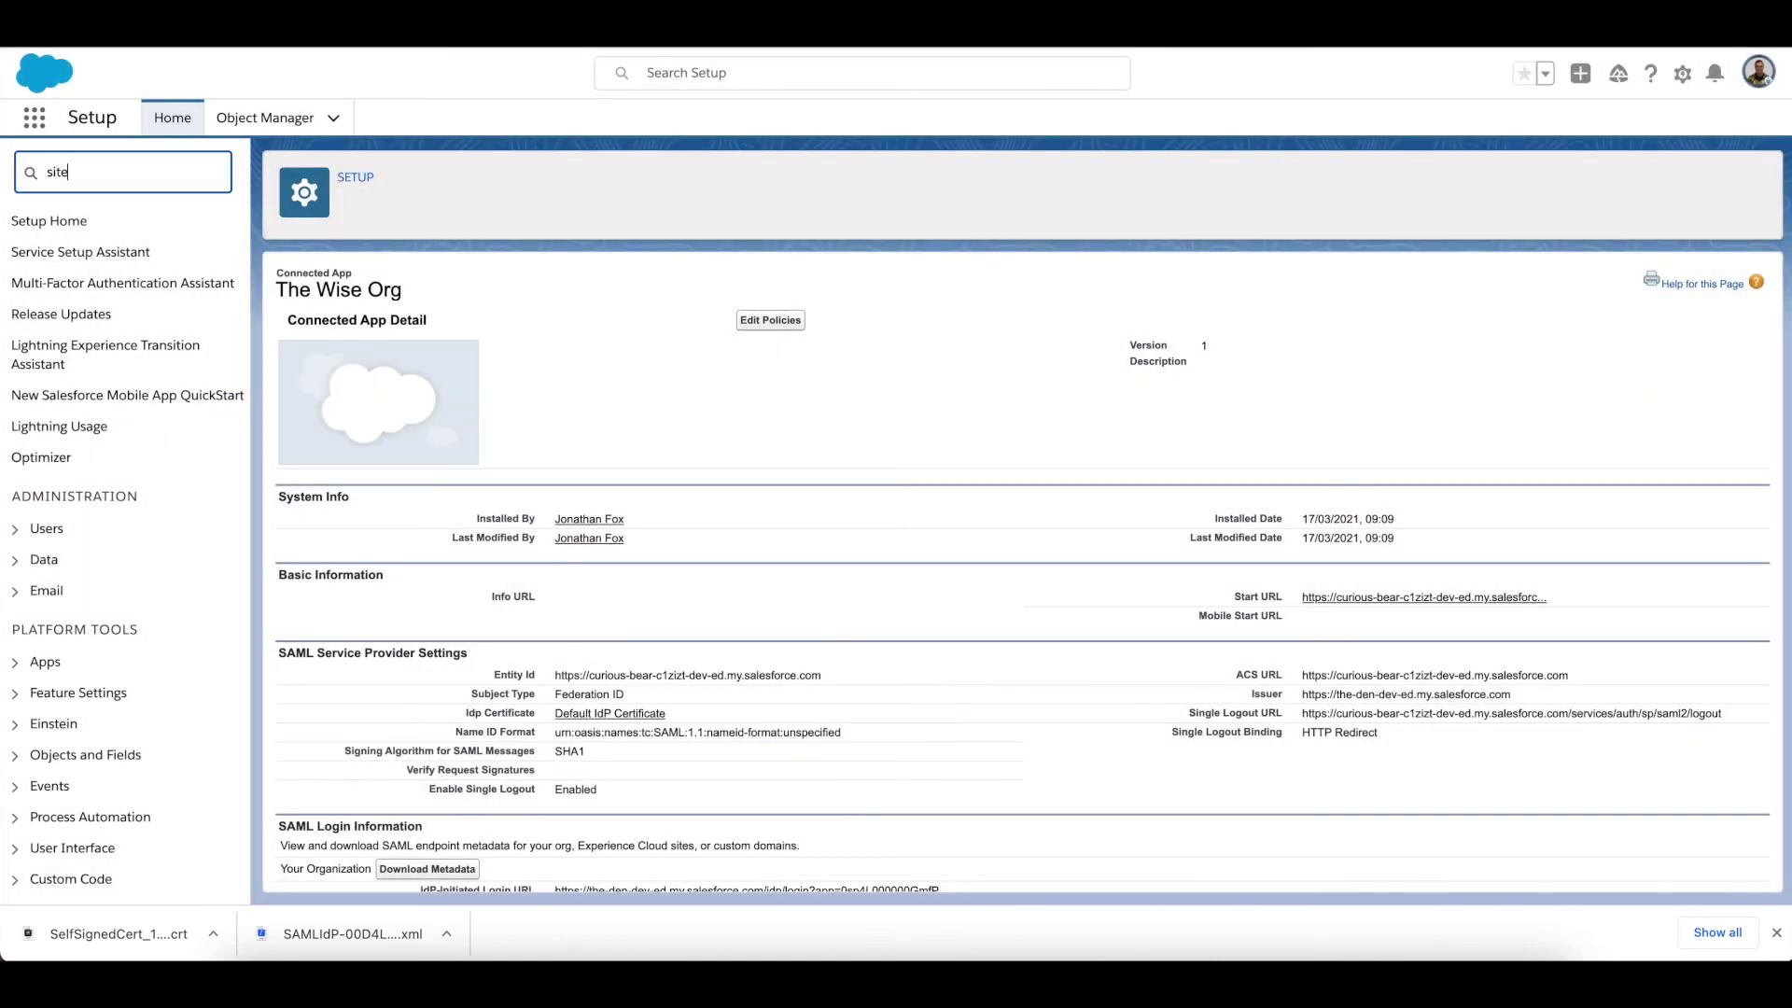
pyautogui.click(113, 288)
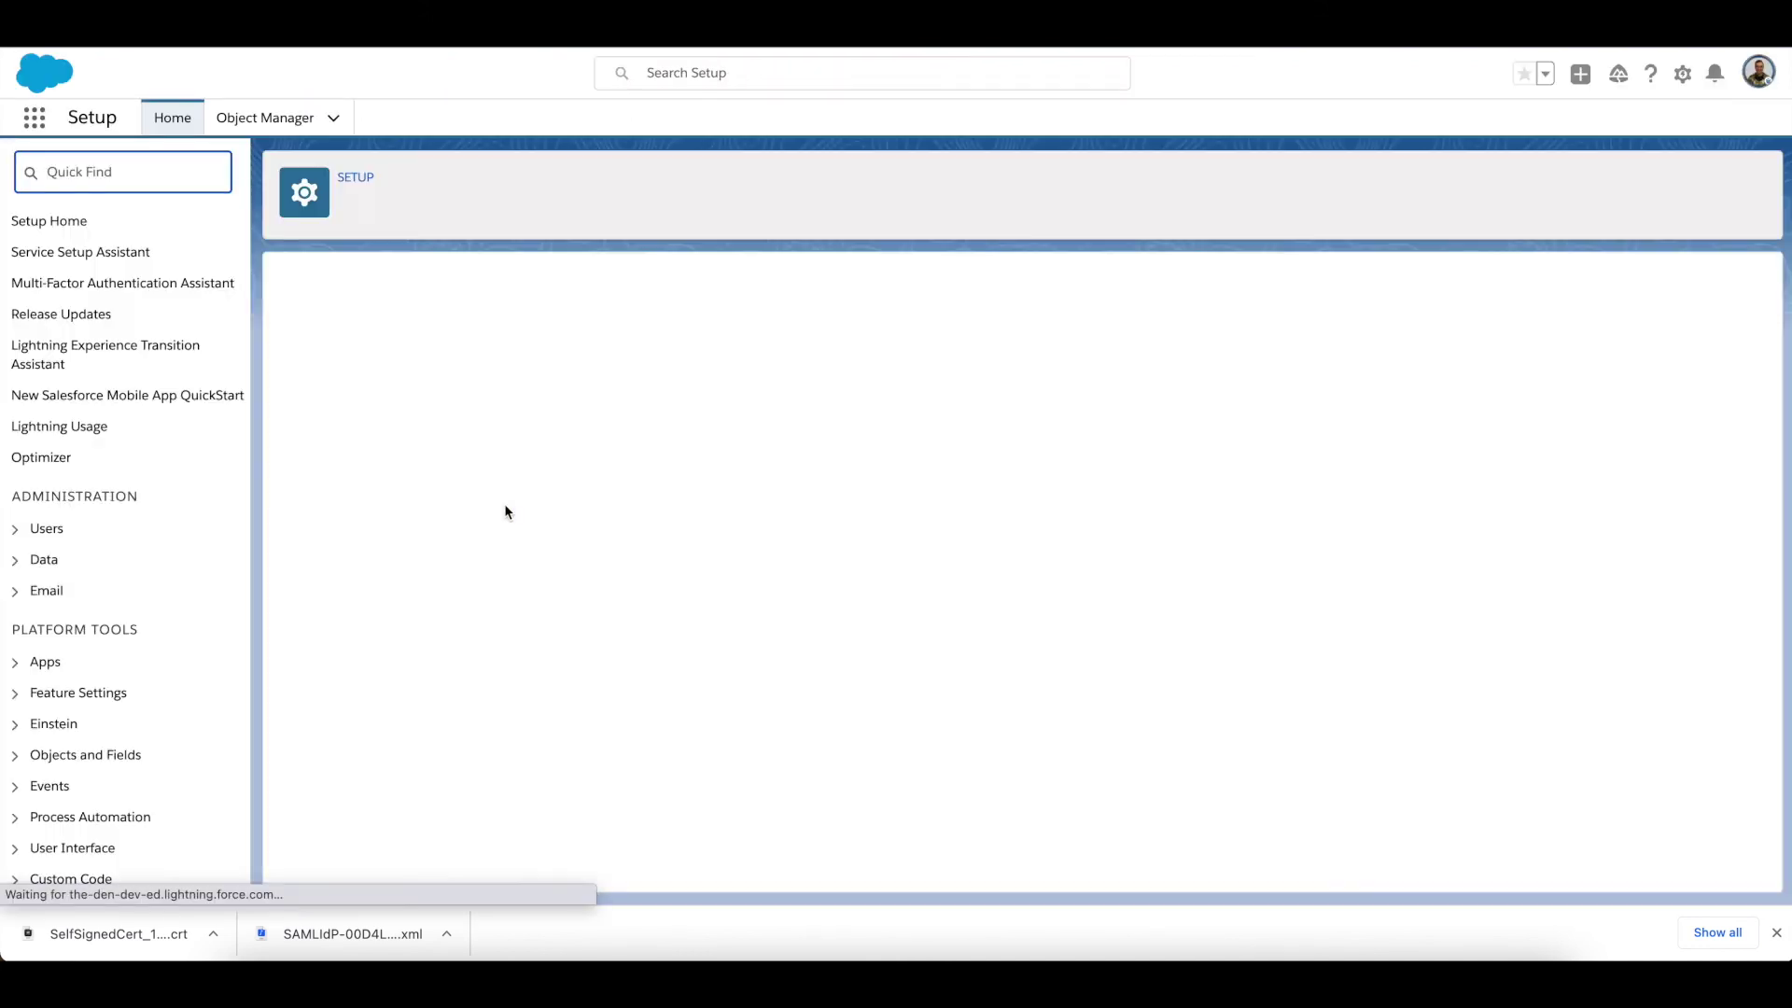
pyautogui.click(150, 168)
pyautogui.write('site')
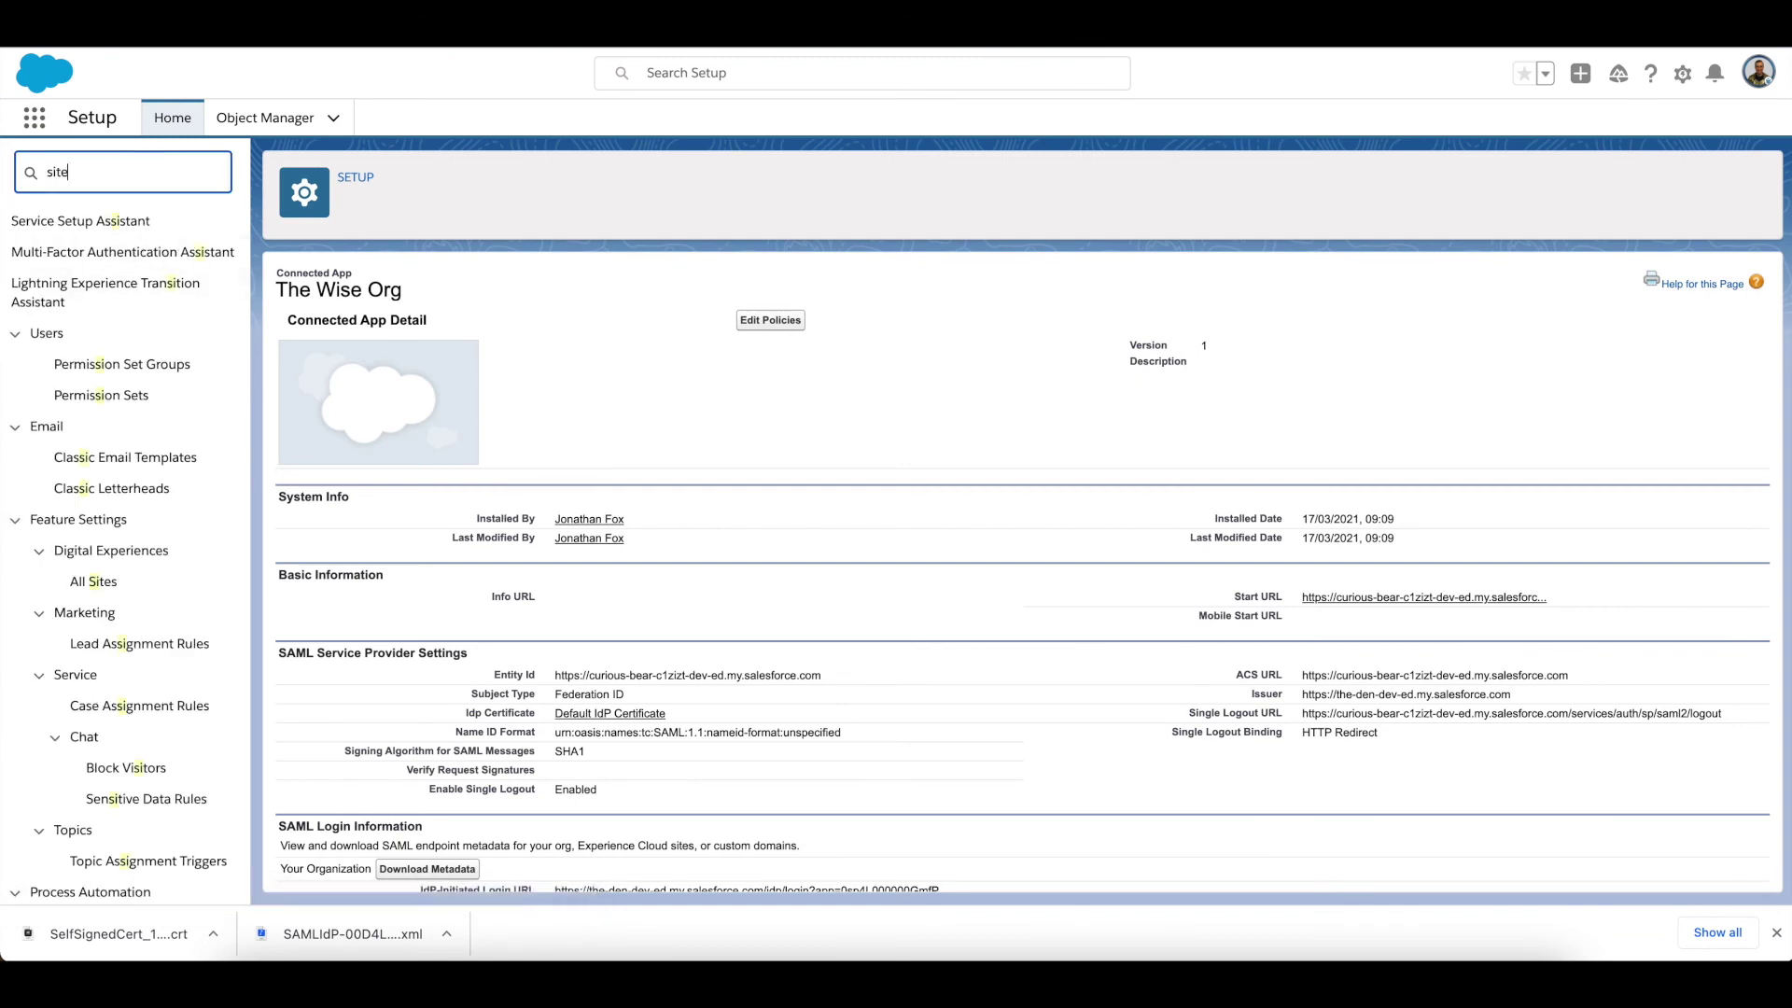
pyautogui.click(101, 285)
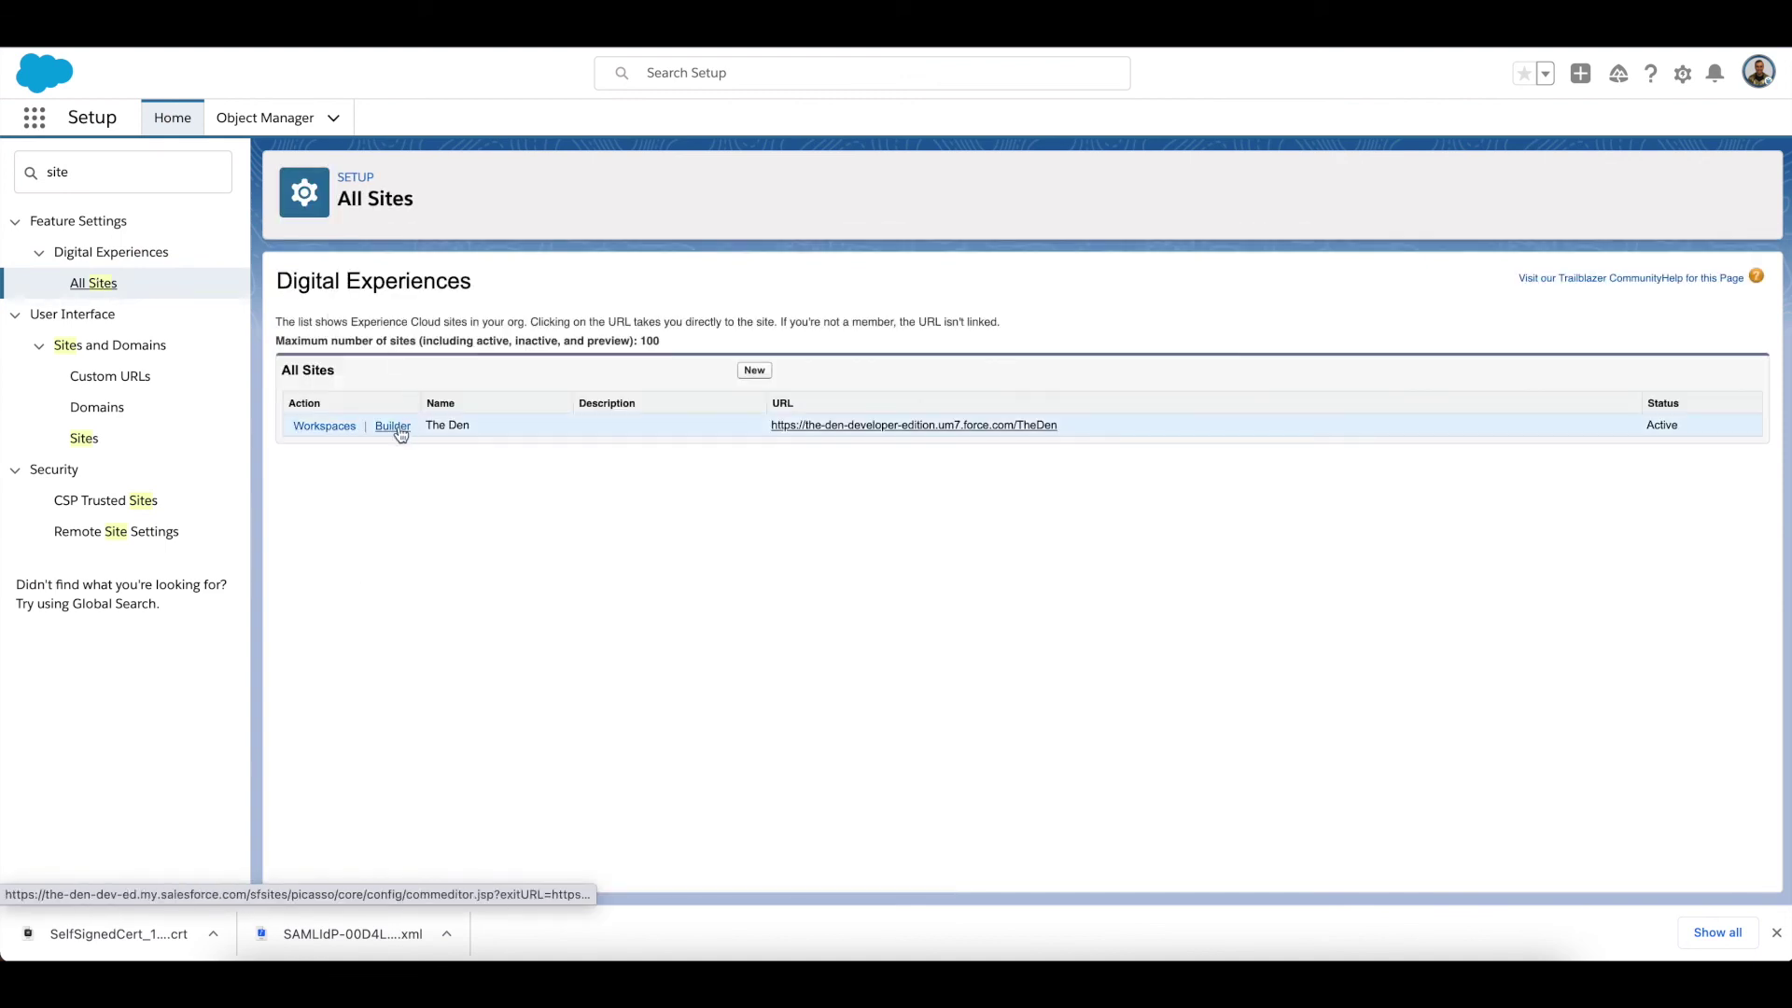
pyautogui.click(393, 427)
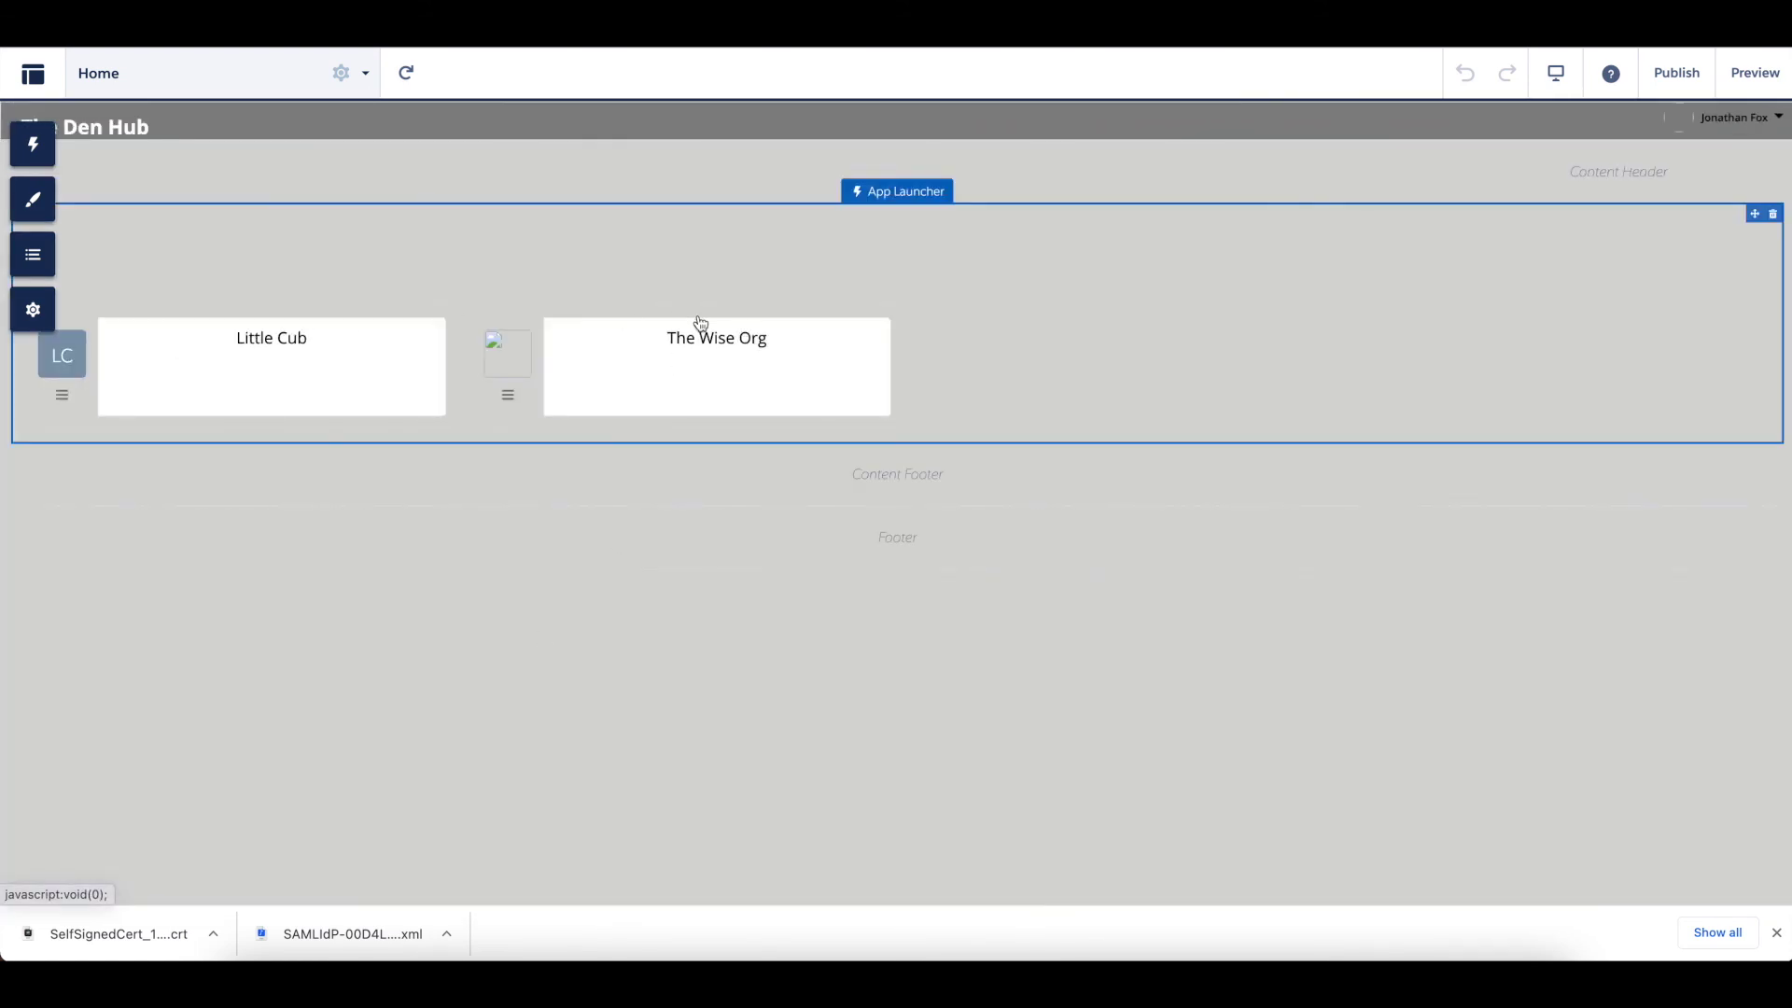
# Step: Publish The Den, acknowledge the confirmation, and return to the All Sites list
pyautogui.click(1656, 77)
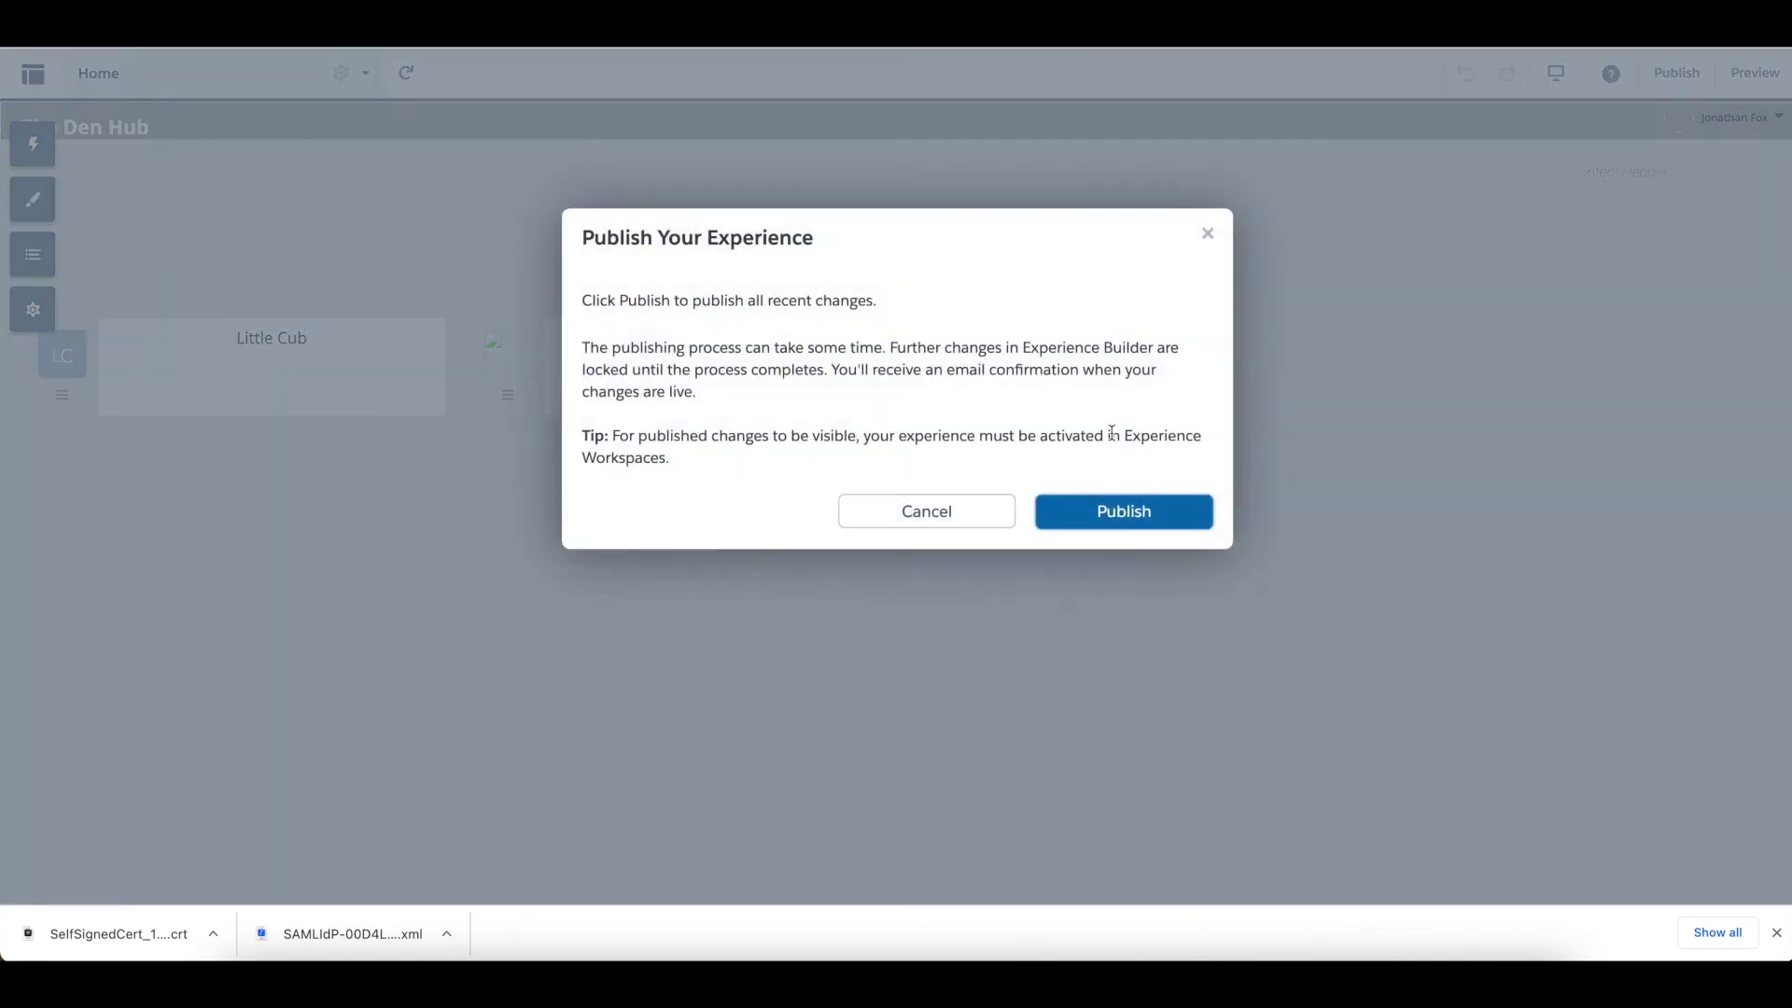
pyautogui.click(1088, 519)
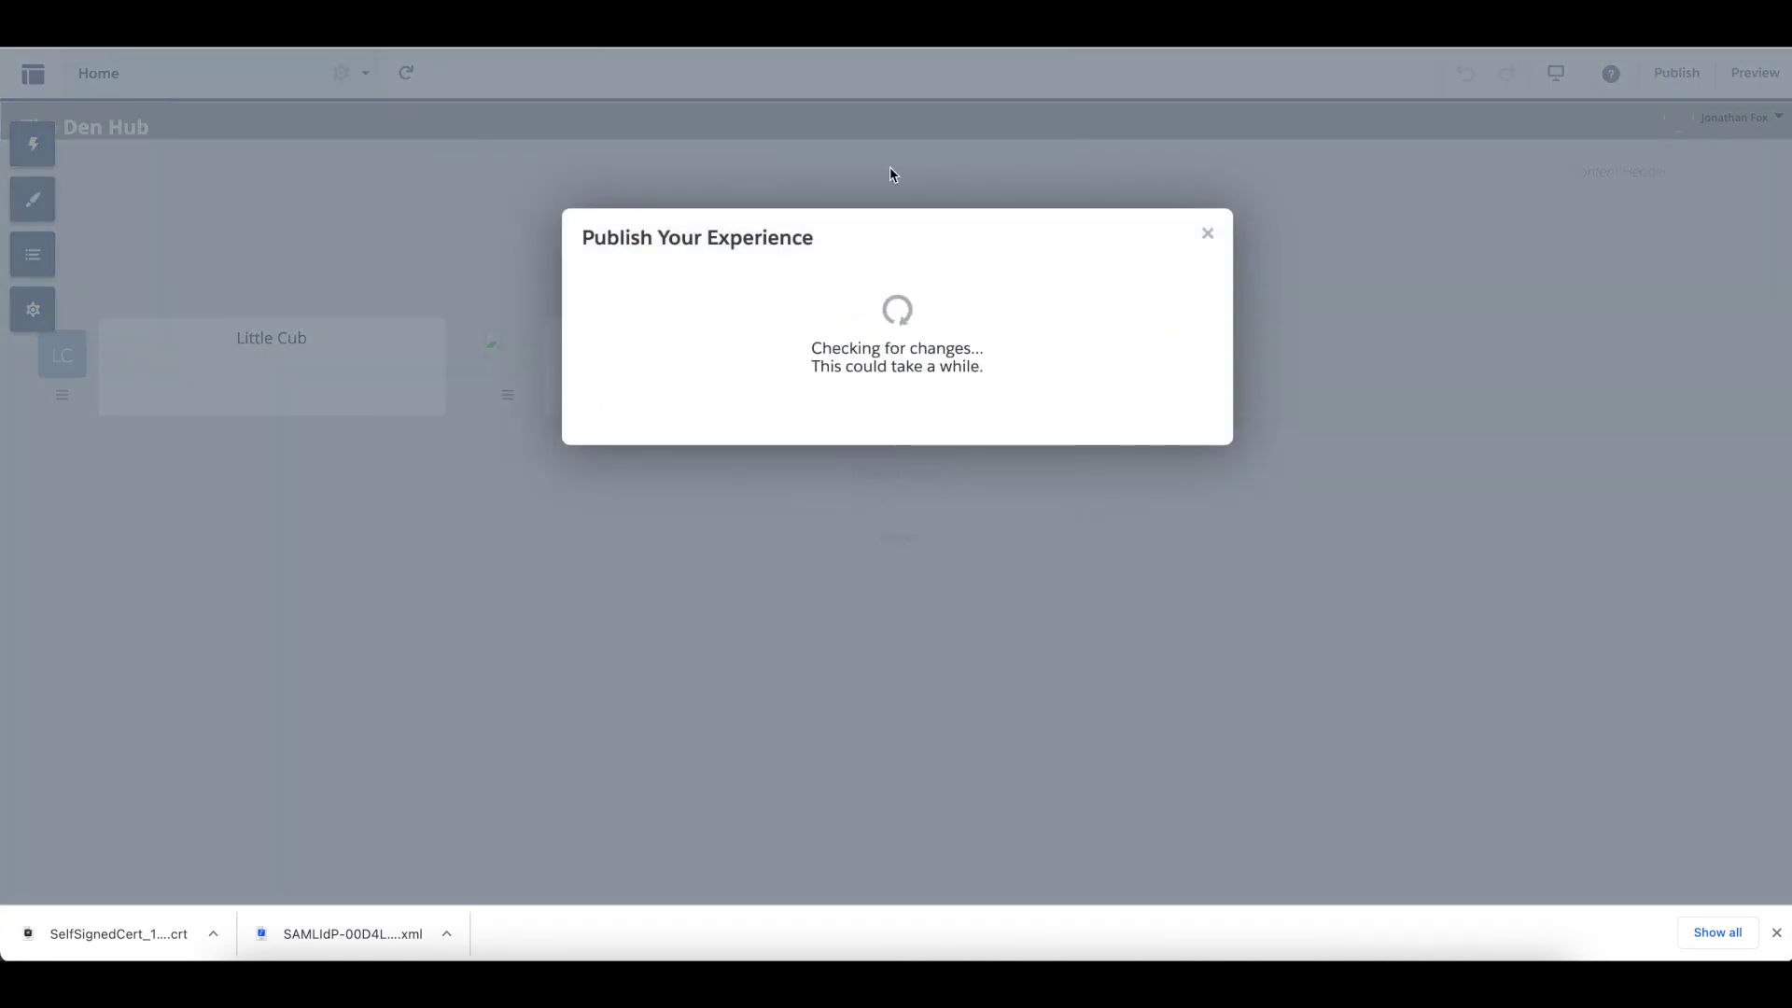
pyautogui.click(1148, 371)
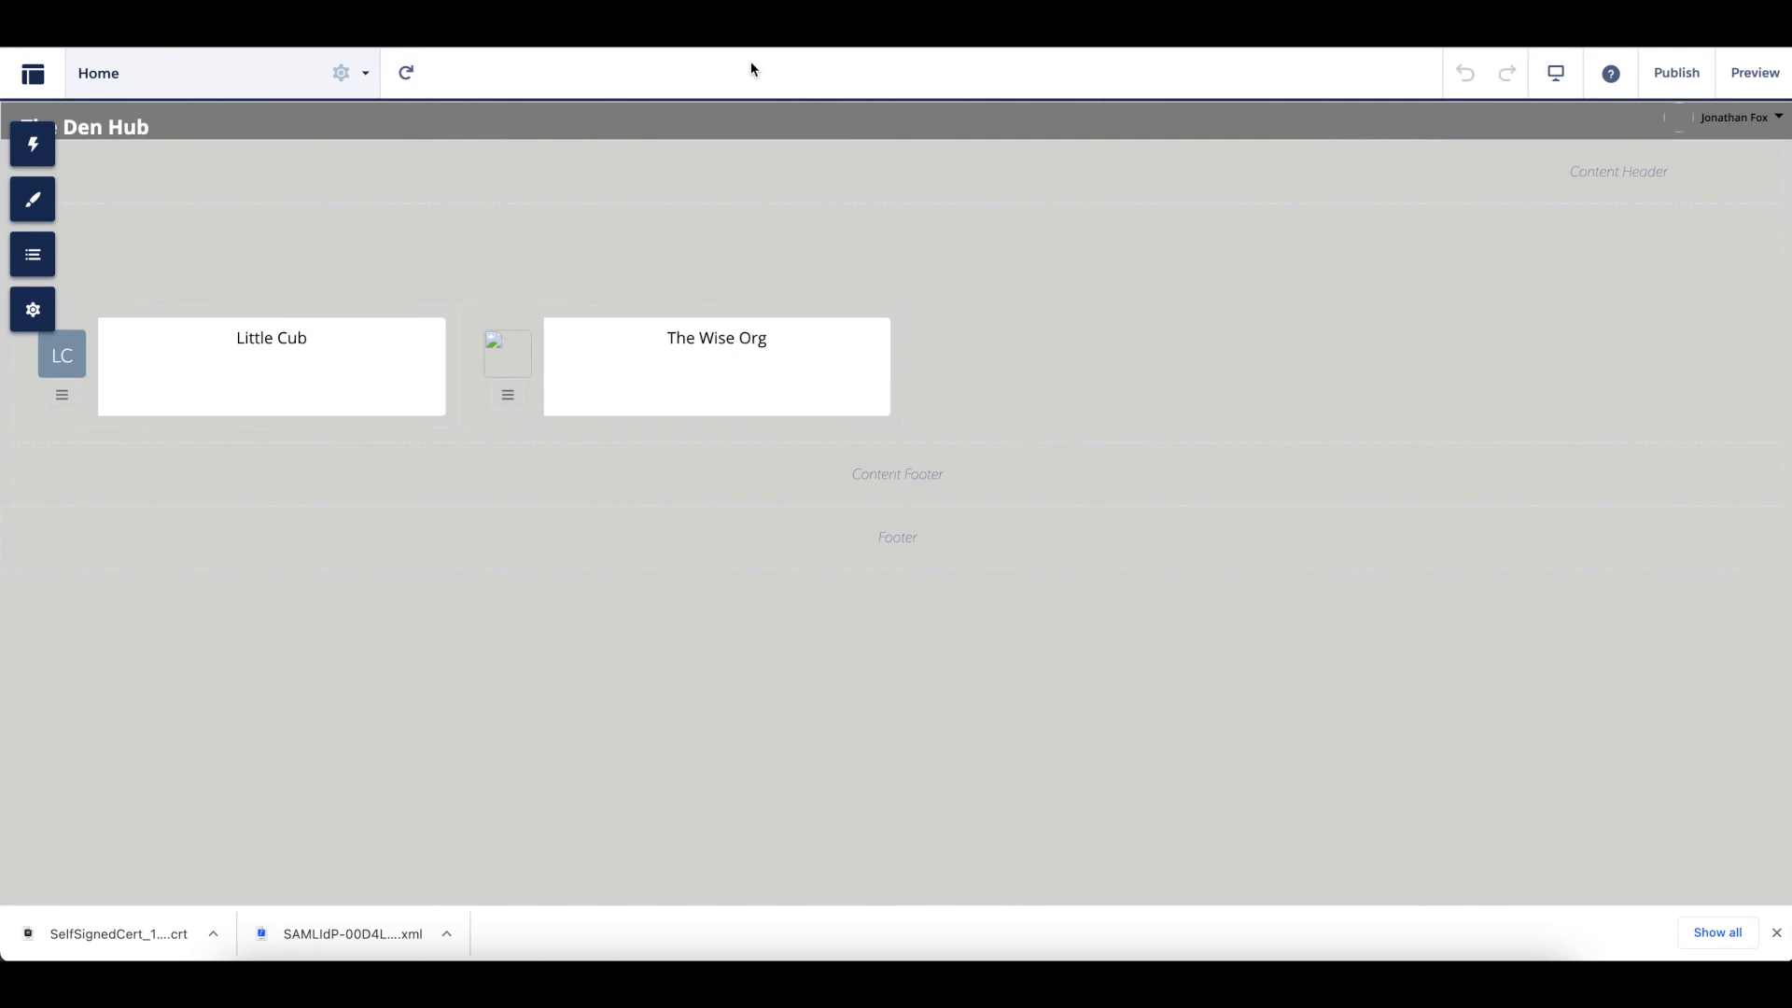
pyautogui.hotkey('ctrl', 'w')
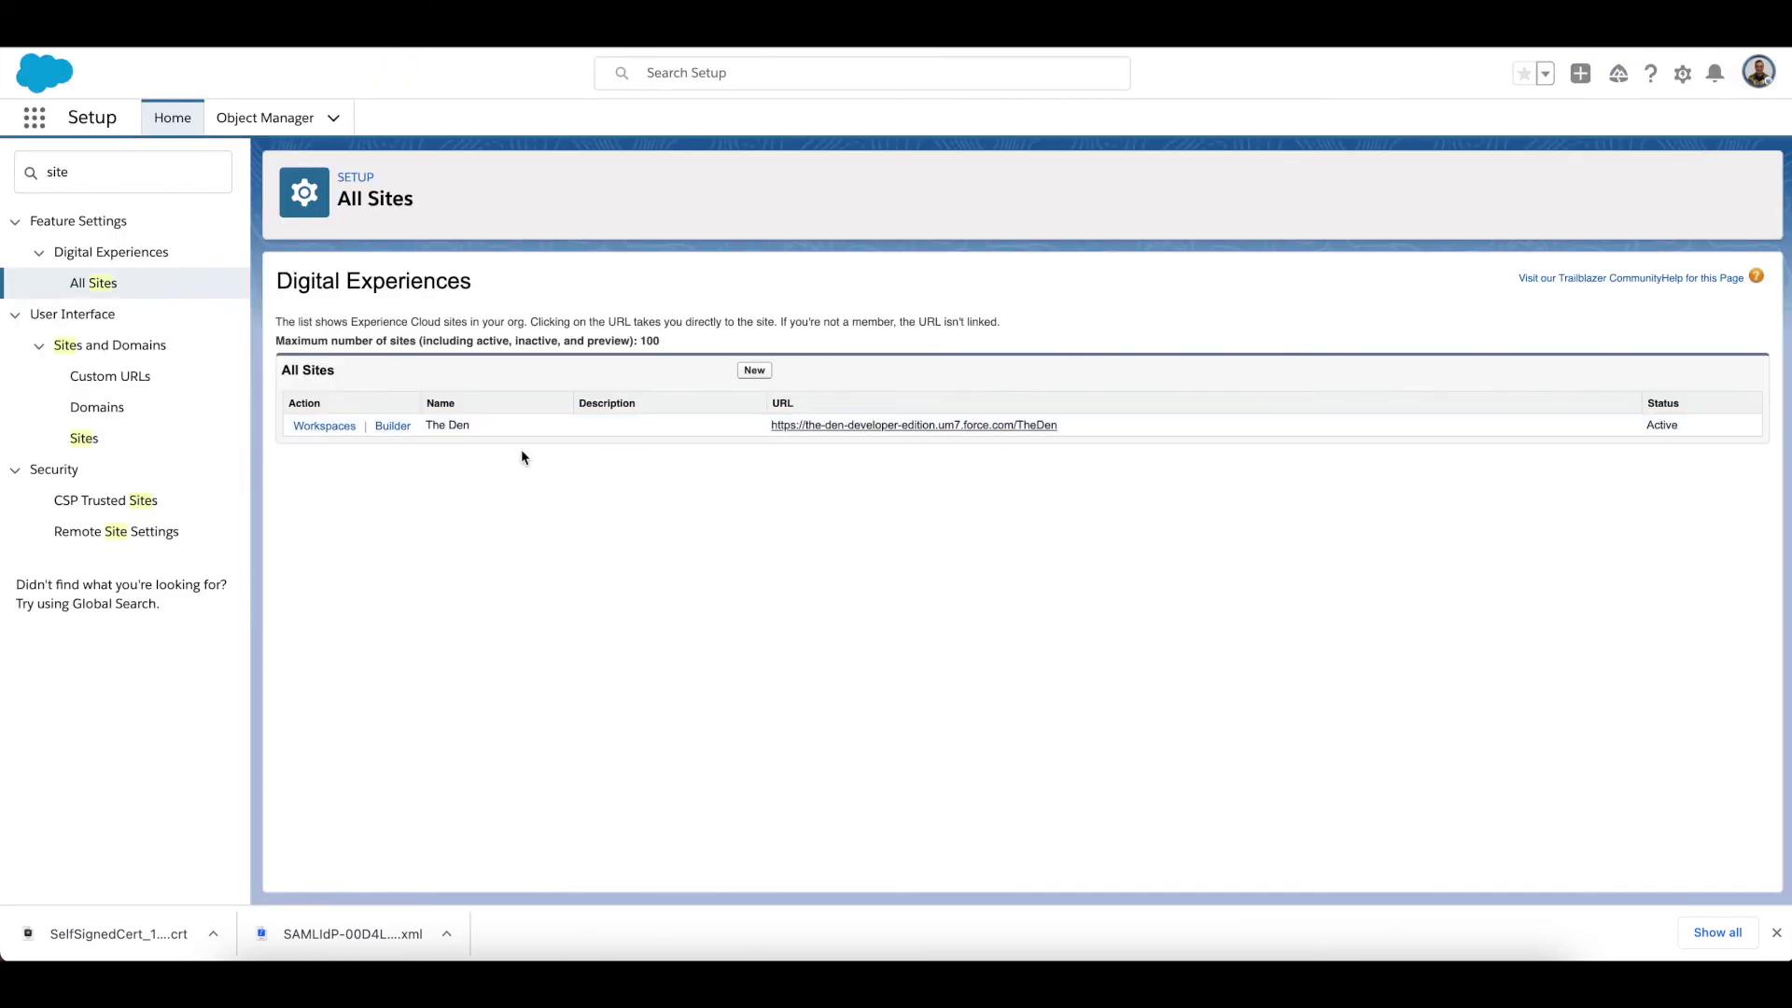